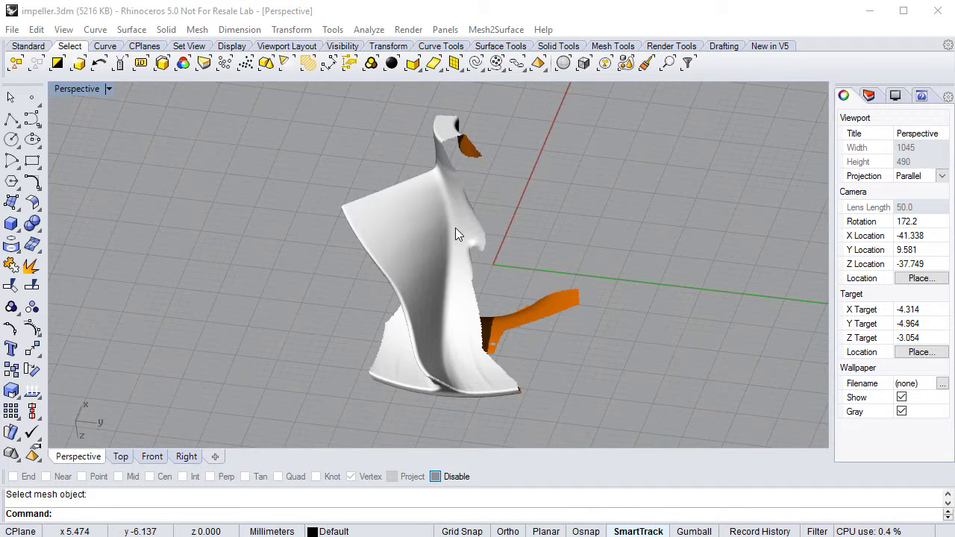
# Toggle the M2S Mesh and Impeller layers to compare the scan with the original impeller model.
pyautogui.click(876, 98)
pyautogui.click(912, 156)
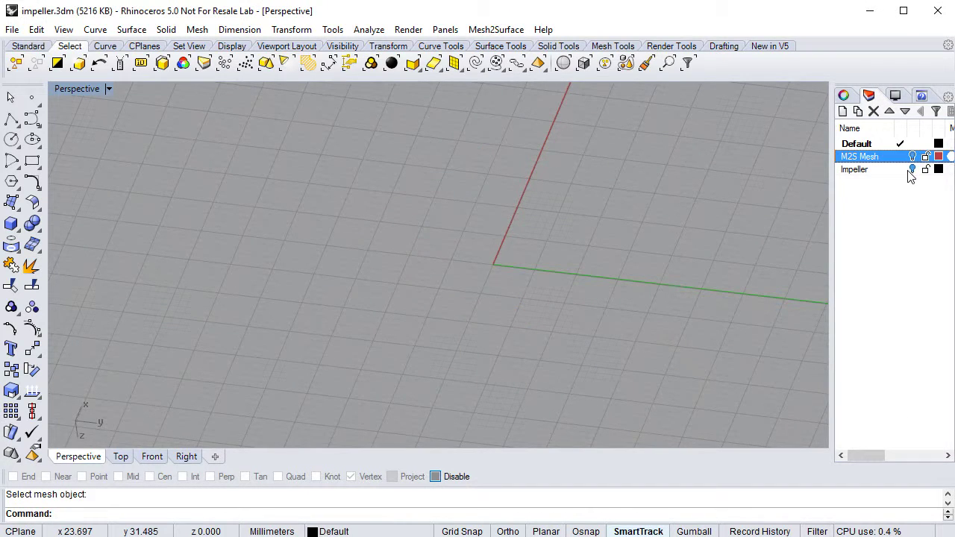
pyautogui.click(912, 170)
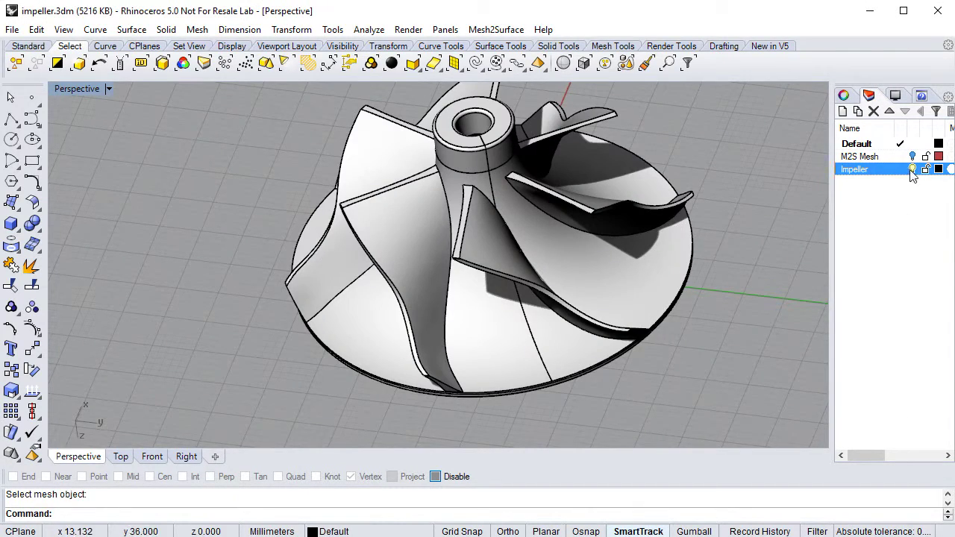
pyautogui.click(912, 170)
pyautogui.click(913, 156)
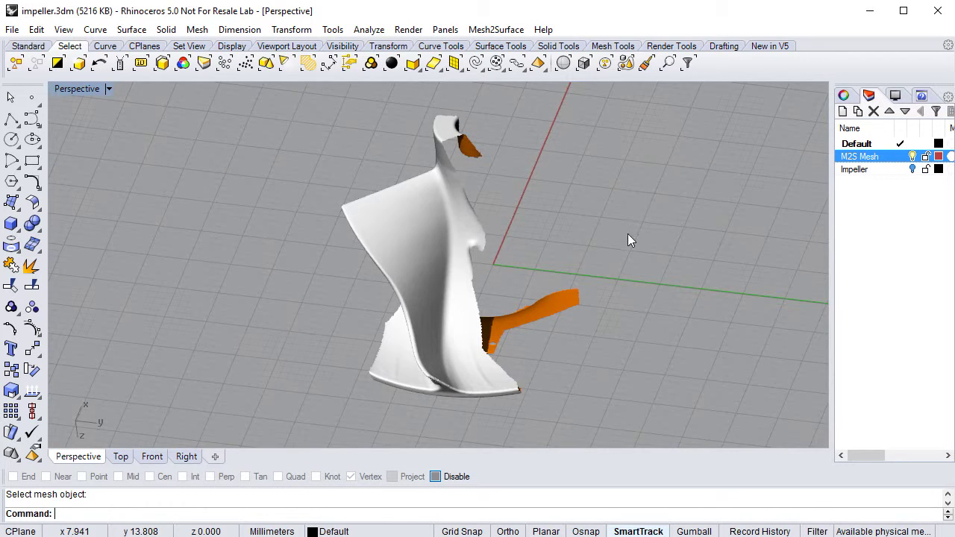
# Select the scanned impeller mesh and load it into Mesh2Surface Shapes for surface fitting.
pyautogui.moveTo(631, 238); pyautogui.dragTo(656, 245, button='right')
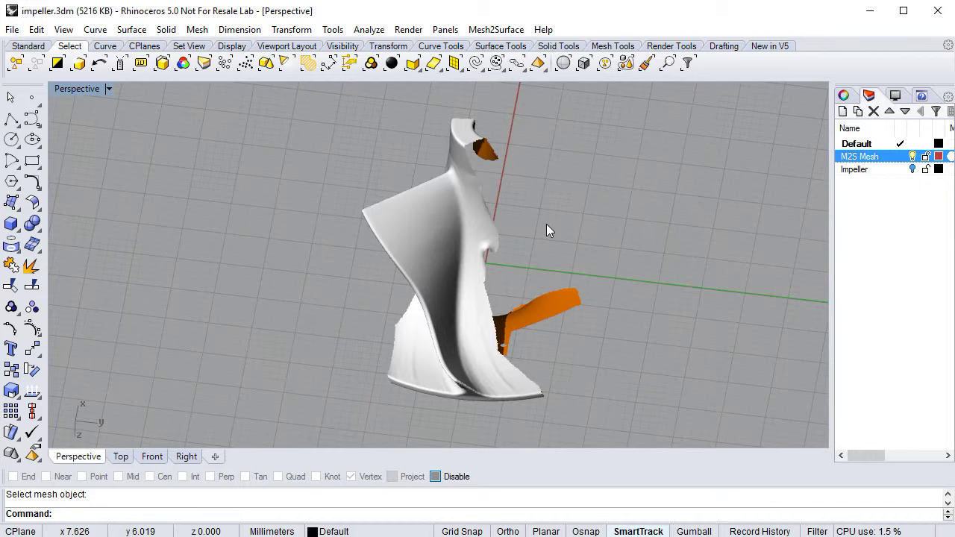
pyautogui.click(478, 215)
pyautogui.click(496, 30)
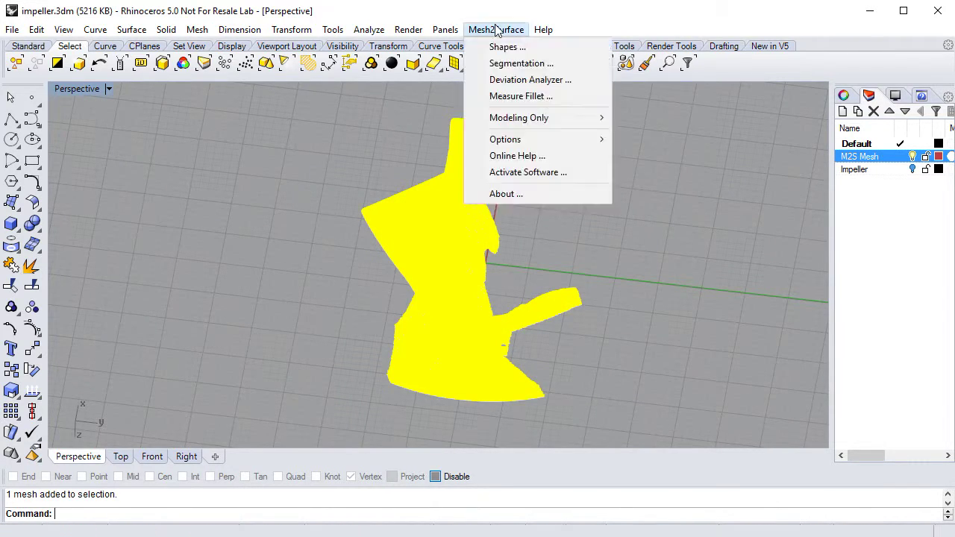
pyautogui.click(506, 47)
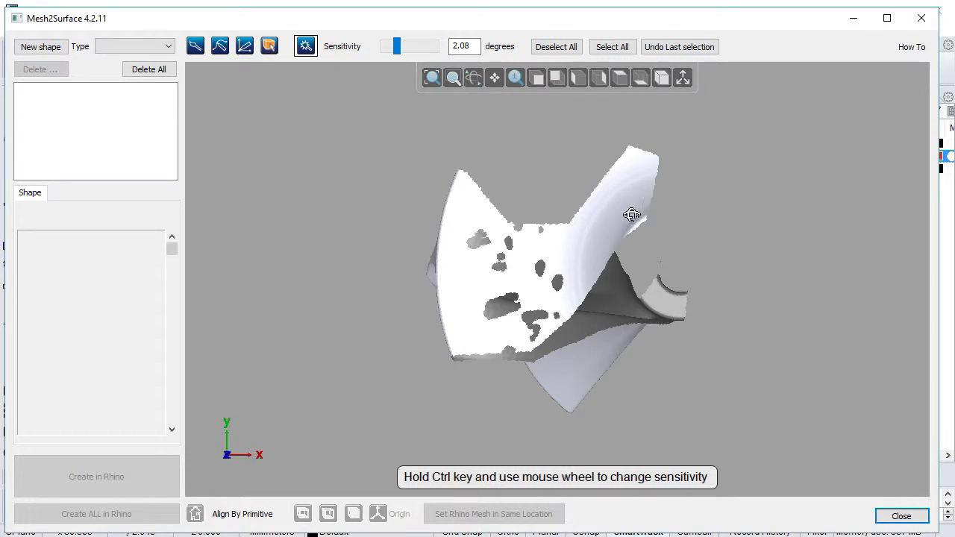
pyautogui.moveTo(601, 188); pyautogui.dragTo(767, 411, button='right')
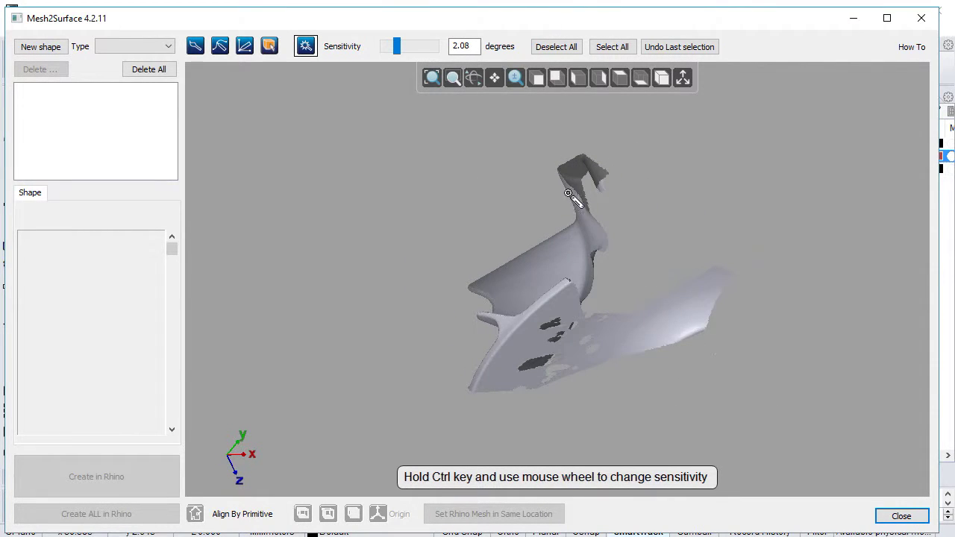
pyautogui.moveTo(574, 199); pyautogui.dragTo(714, 265, button='right')
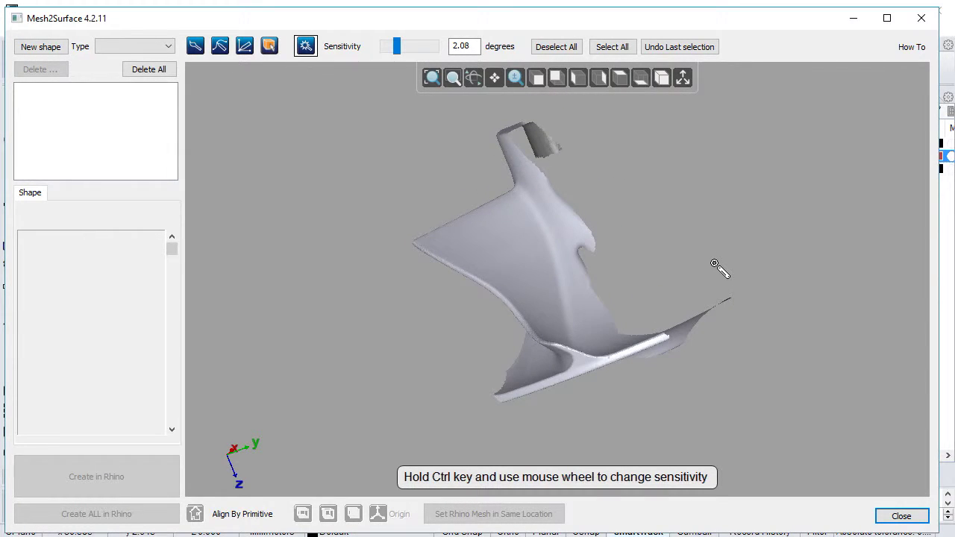
pyautogui.click(536, 79)
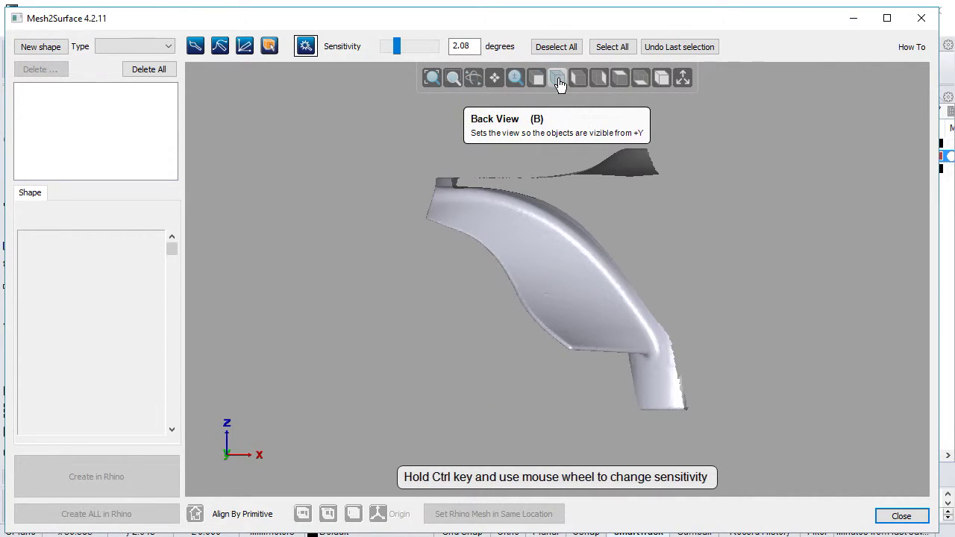
pyautogui.click(558, 81)
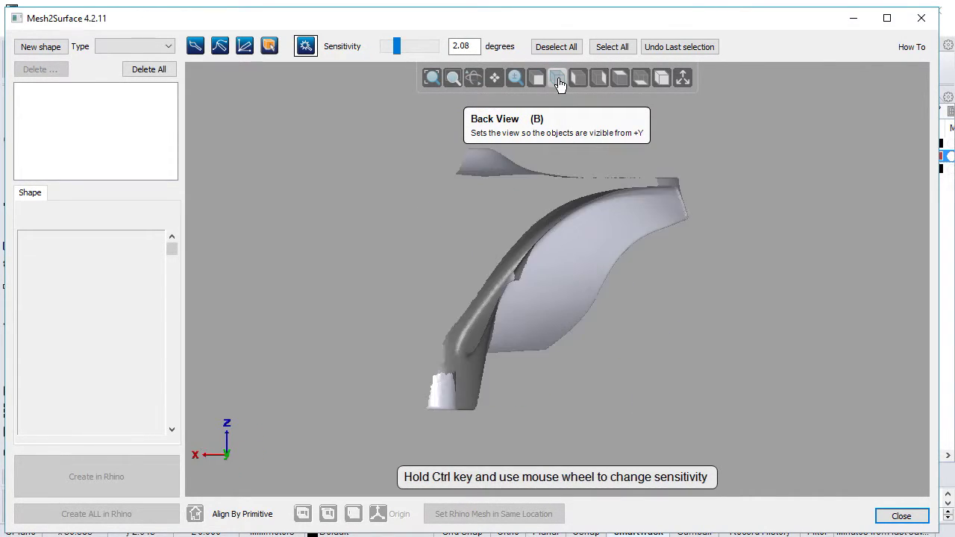
pyautogui.click(659, 85)
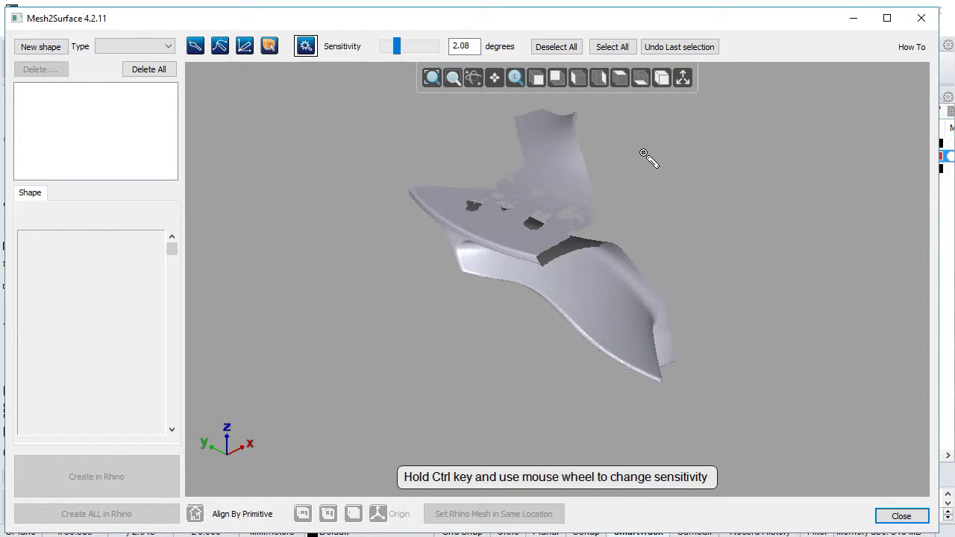
pyautogui.click(108, 47)
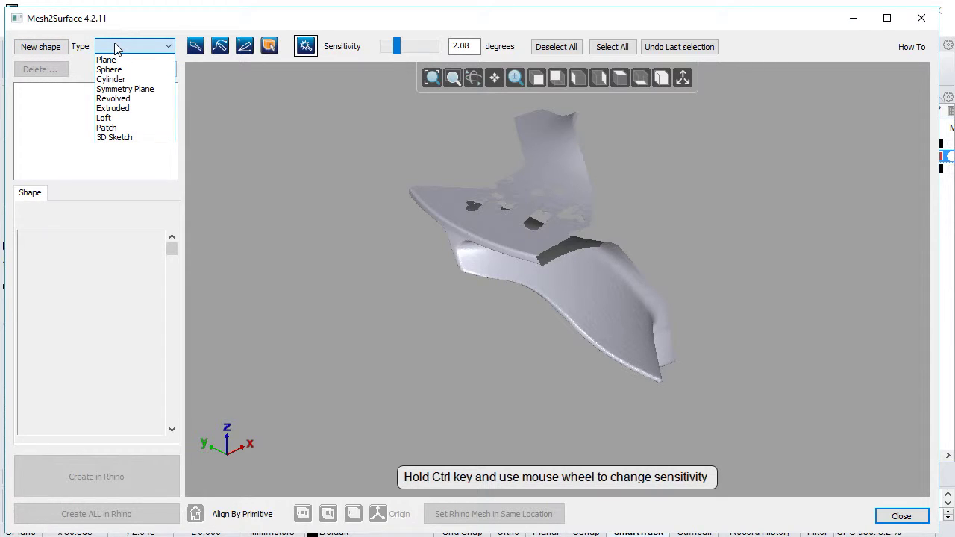
pyautogui.click(115, 48)
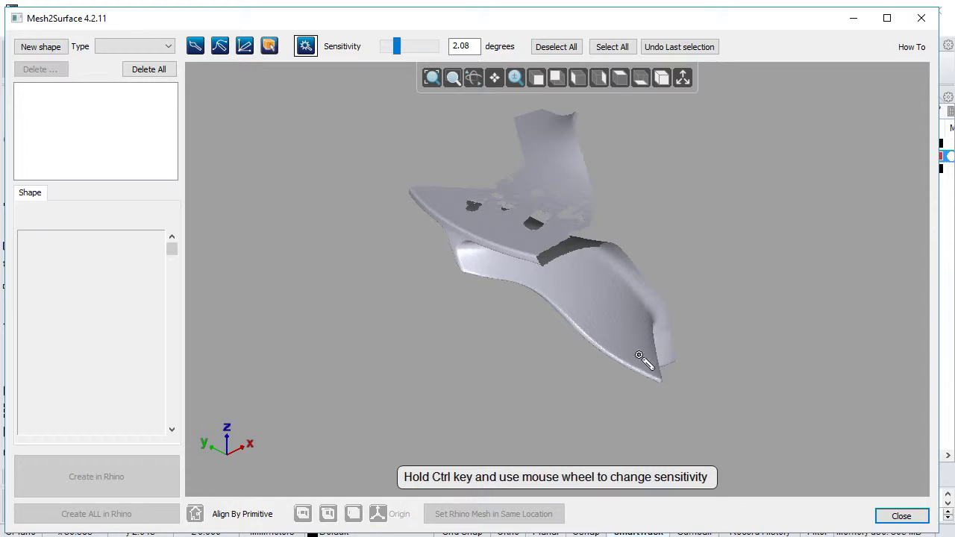
pyautogui.moveTo(731, 393); pyautogui.dragTo(714, 128, button='right')
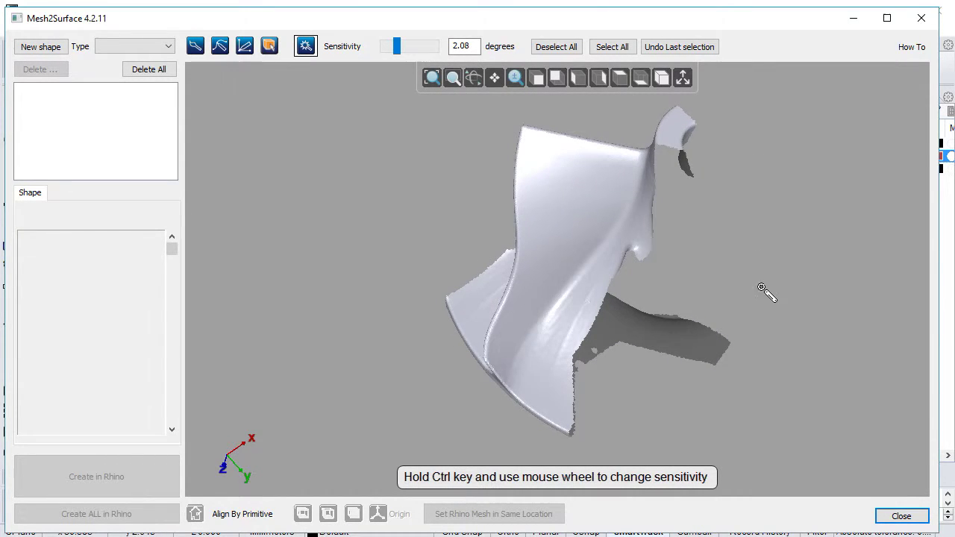
pyautogui.moveTo(764, 291); pyautogui.dragTo(792, 182, button='right')
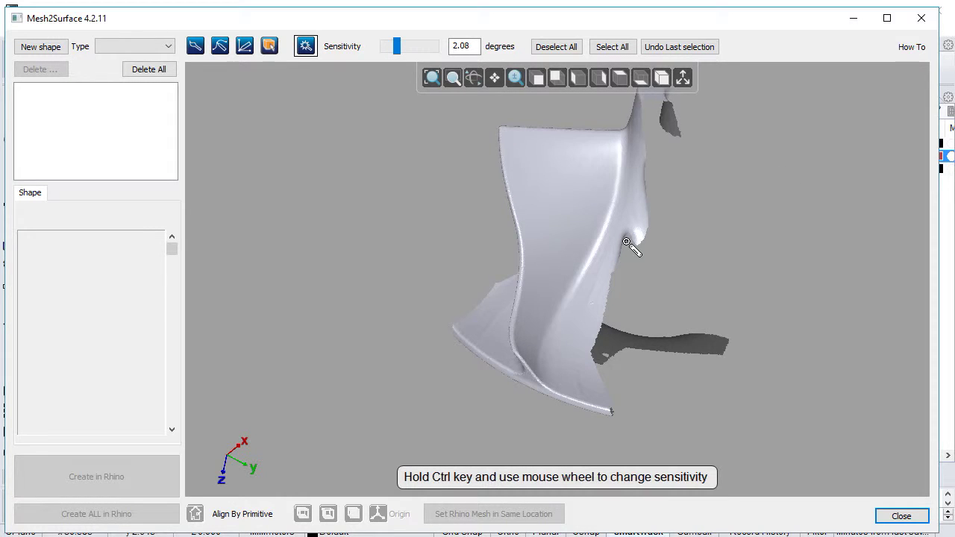
pyautogui.keyDown('shift'); pyautogui.moveTo(642, 239); pyautogui.dragTo(505, 277, button='right'); pyautogui.keyUp('shift')
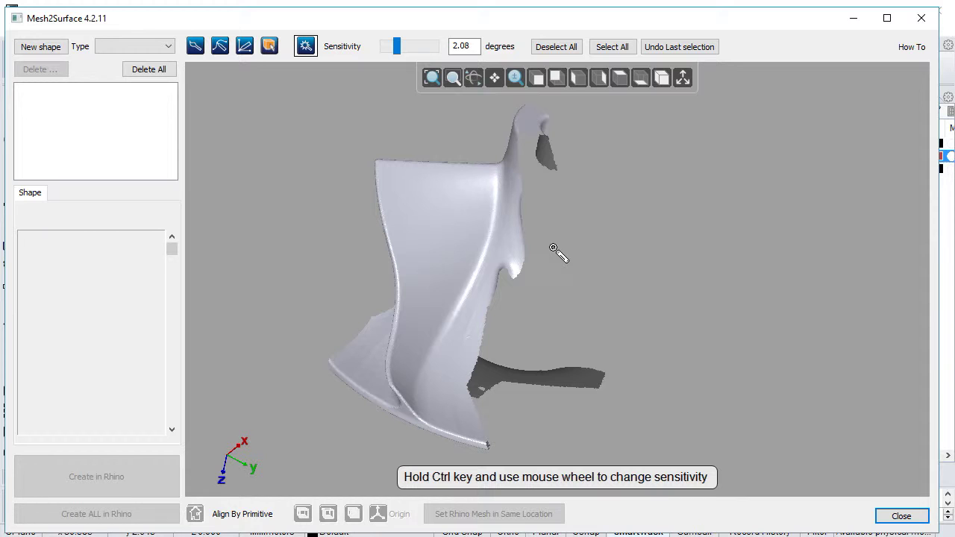
pyautogui.click(683, 79)
pyautogui.moveTo(571, 345); pyautogui.dragTo(743, 282, button='right')
pyautogui.moveTo(575, 300); pyautogui.dragTo(541, 190, button='right')
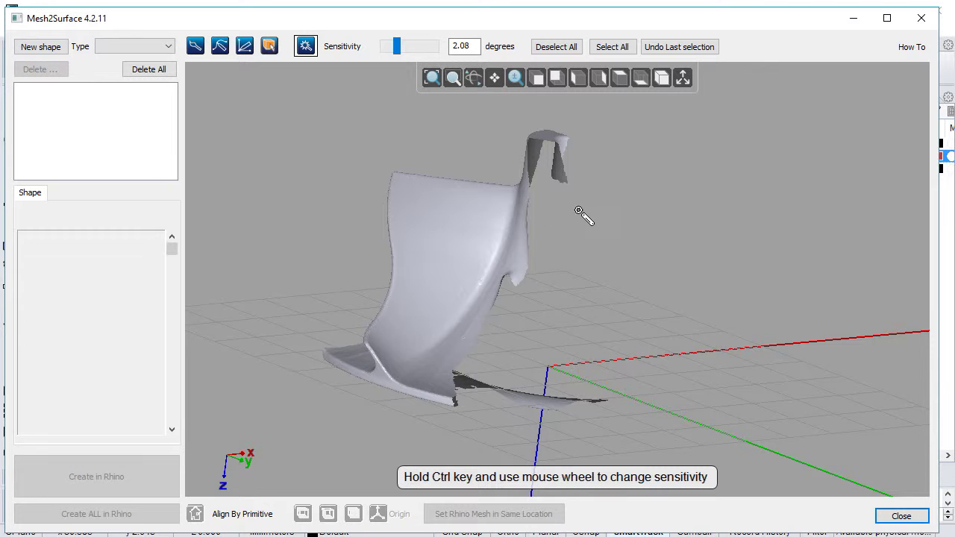
pyautogui.moveTo(580, 214); pyautogui.dragTo(607, 217, button='right')
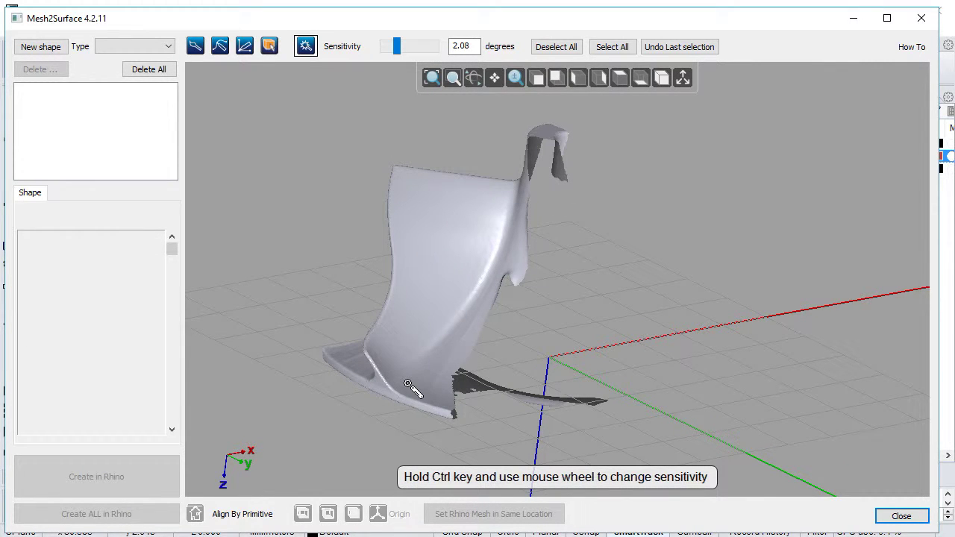
pyautogui.click(638, 78)
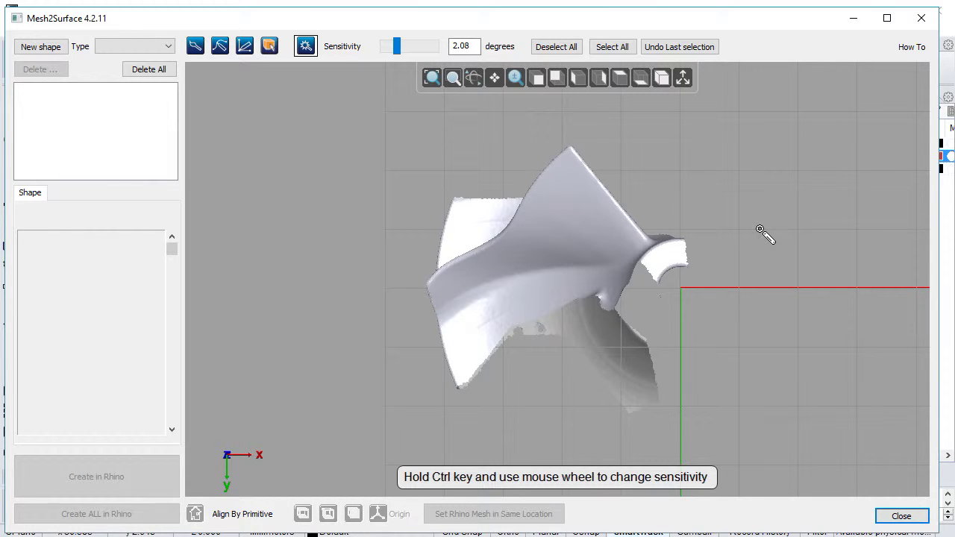
pyautogui.moveTo(827, 375); pyautogui.dragTo(736, 156, button='right')
pyautogui.moveTo(680, 222); pyautogui.dragTo(460, 390, button='right')
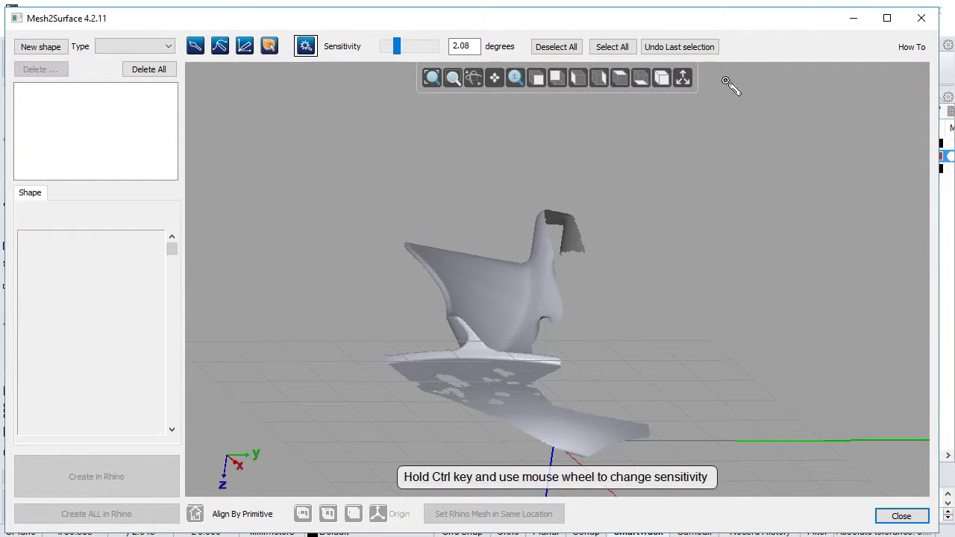
pyautogui.click(683, 79)
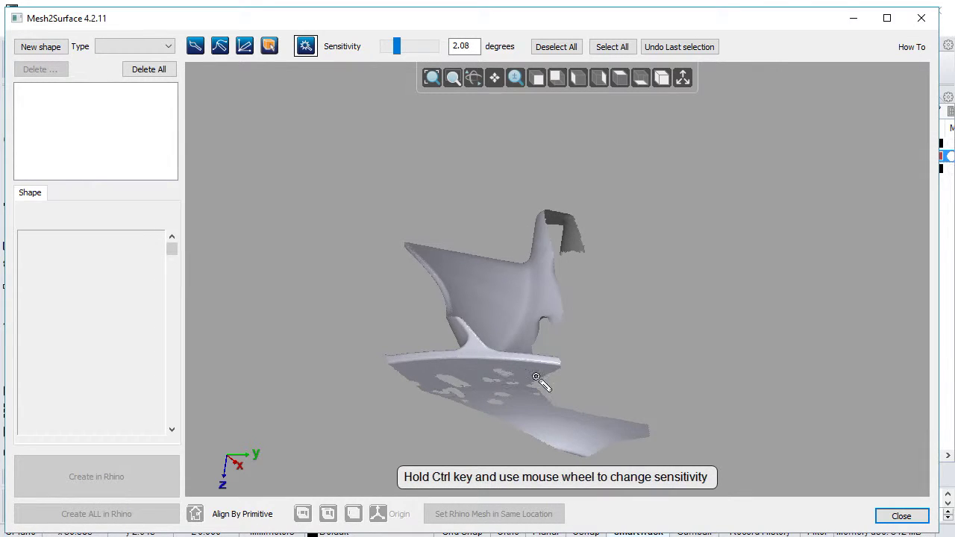
pyautogui.moveTo(518, 300); pyautogui.dragTo(539, 281, button='right')
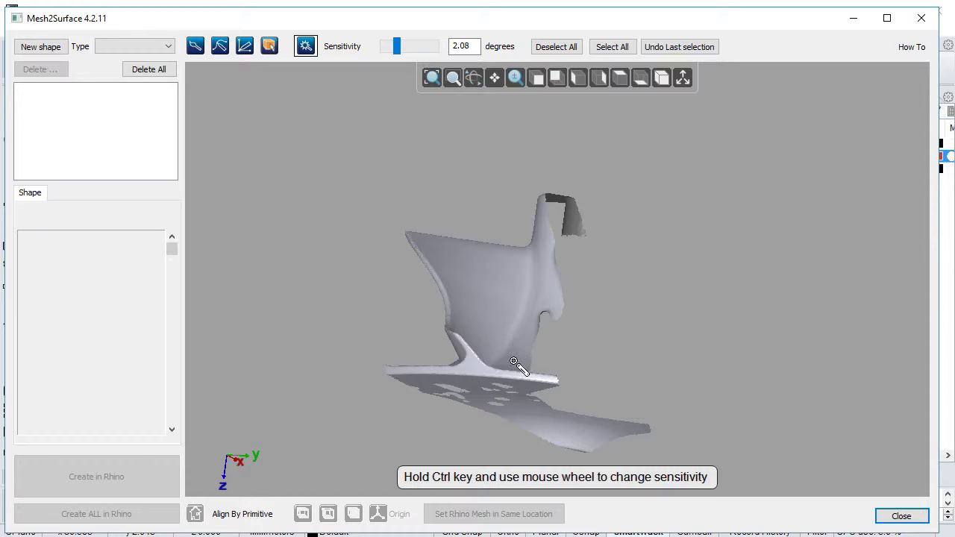
pyautogui.scroll(2, 451, 412)
# Try painting a freehand filled brush selection on the blade near the hub.
pyautogui.moveTo(522, 388); pyautogui.dragTo(538, 333, button='right')
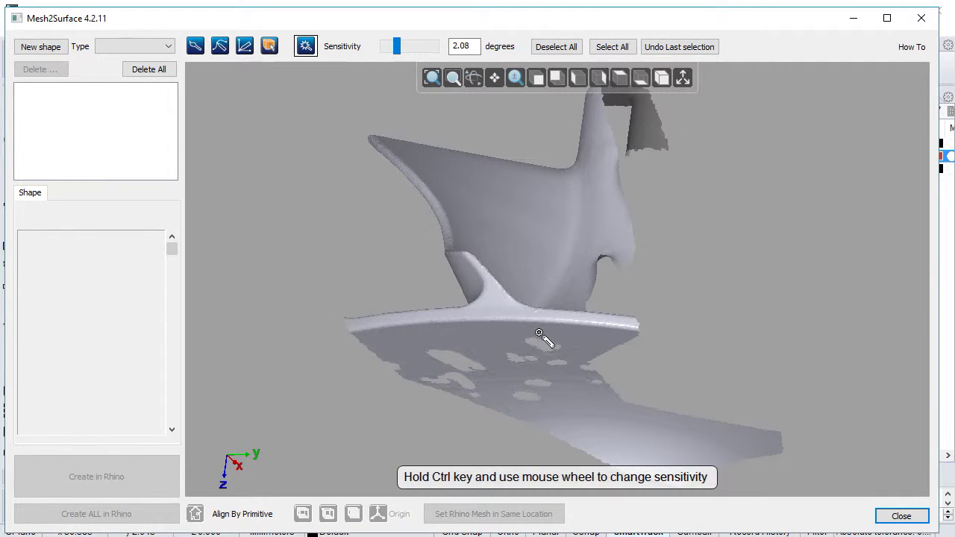
pyautogui.click(193, 47)
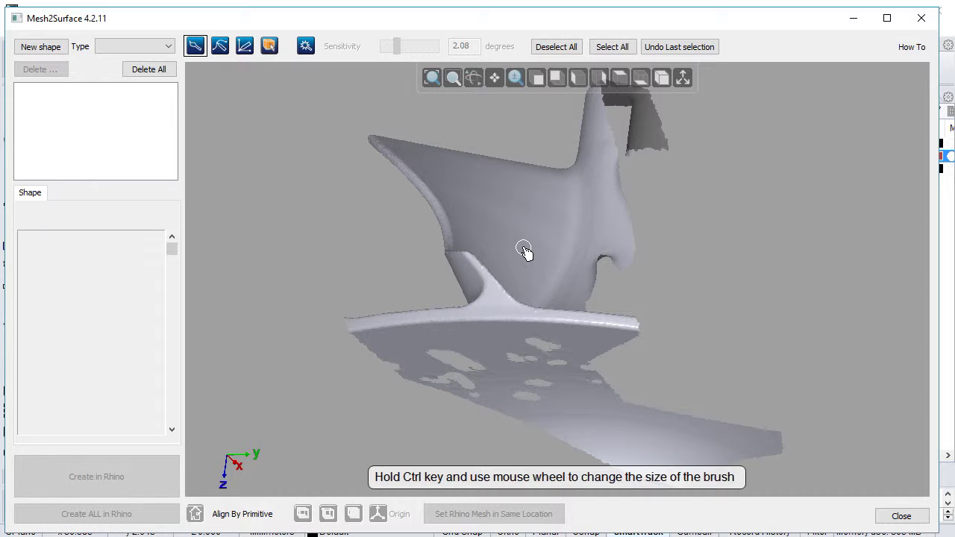
pyautogui.moveTo(523, 250)
pyautogui.mouseDown()
pyautogui.moveTo(499, 243)
pyautogui.moveTo(479, 262)
pyautogui.moveTo(515, 290)
pyautogui.moveTo(532, 253)
pyautogui.mouseUp()
pyautogui.moveTo(590, 286); pyautogui.dragTo(517, 326, button='right')
pyautogui.scroll(2, 470, 332)
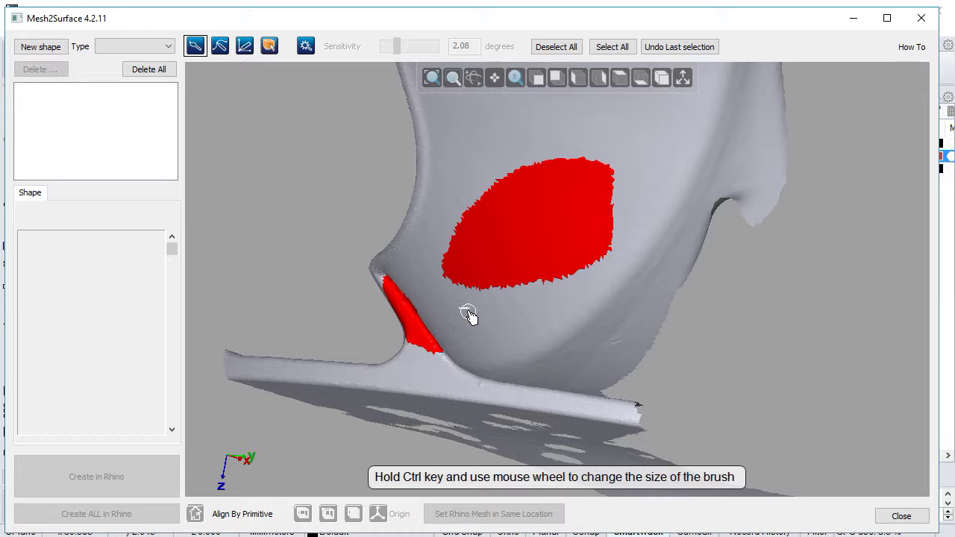
pyautogui.moveTo(469, 316)
pyautogui.mouseDown()
pyautogui.moveTo(481, 313)
pyautogui.moveTo(443, 271)
pyautogui.moveTo(453, 302)
pyautogui.moveTo(470, 313)
pyautogui.mouseUp()
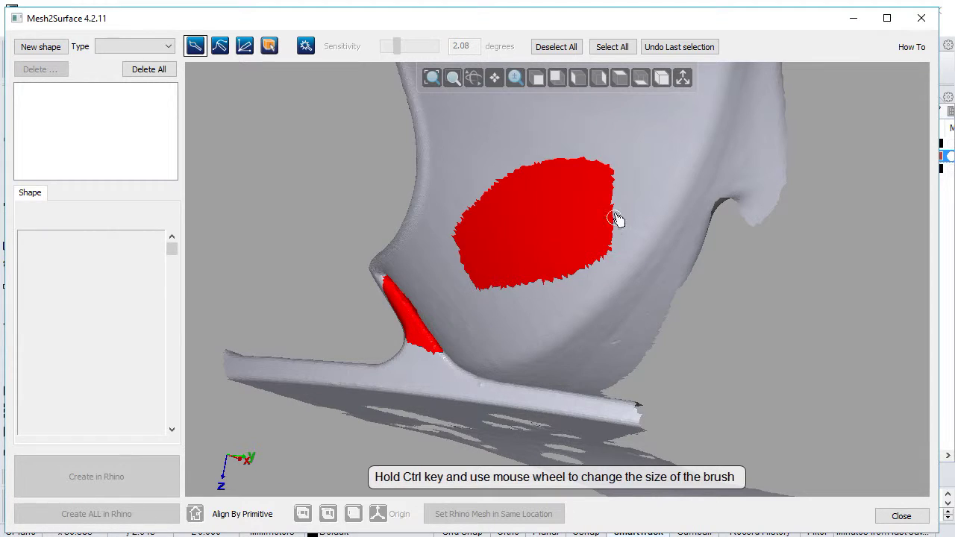
# Erase and clear all painted areas, then orbit onto the blade-to-base fillet.
pyautogui.moveTo(616, 218)
pyautogui.mouseDown()
pyautogui.moveTo(459, 191)
pyautogui.moveTo(482, 279)
pyautogui.moveTo(623, 239)
pyautogui.mouseUp()
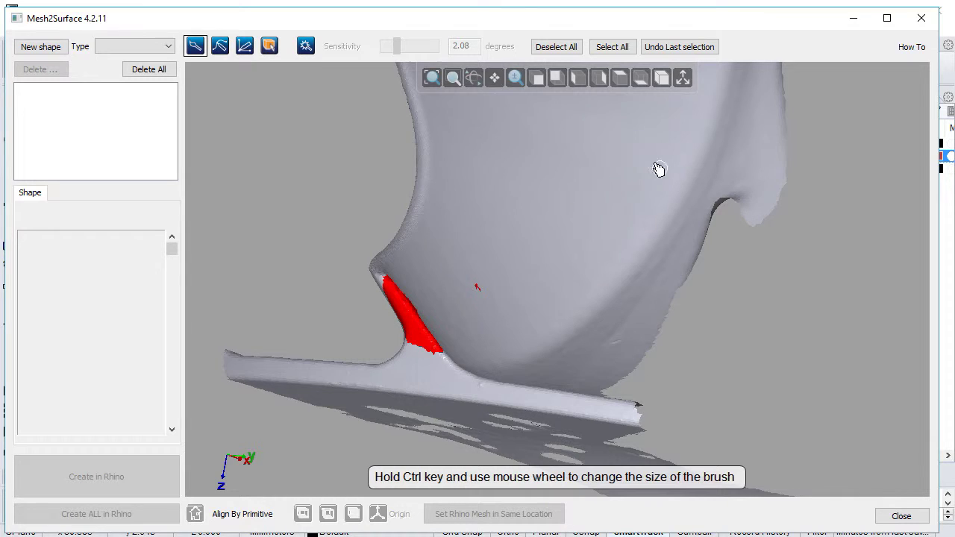
pyautogui.click(555, 47)
pyautogui.moveTo(485, 249); pyautogui.dragTo(437, 202, button='right')
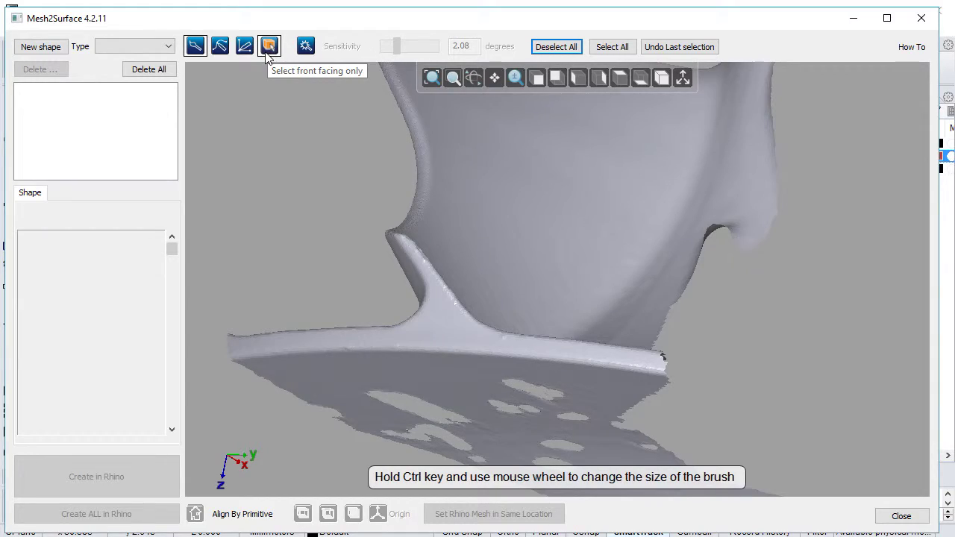
pyautogui.moveTo(488, 279); pyautogui.dragTo(508, 215, button='right')
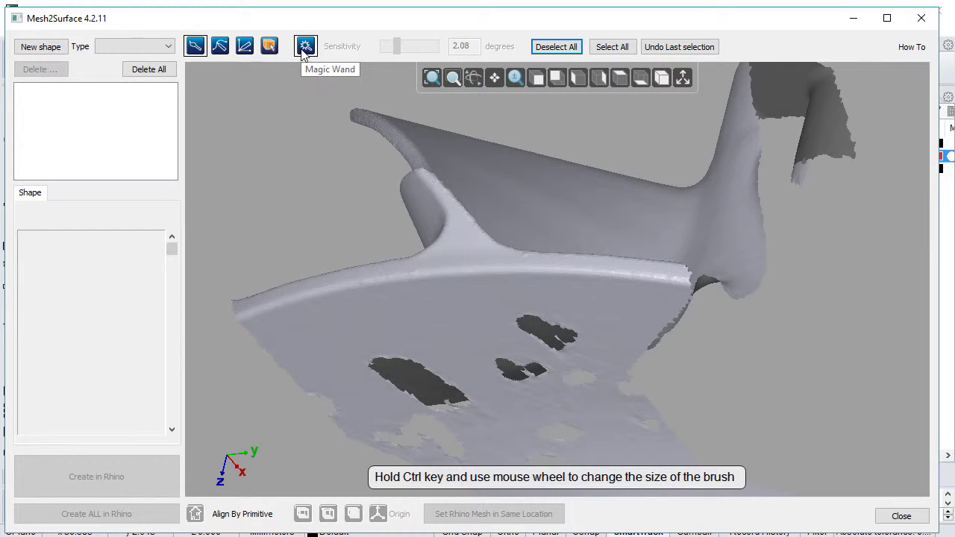
# Magic-wand select the fillet at the blade root, raising sensitivity to 3.68 degrees.
pyautogui.click(304, 46)
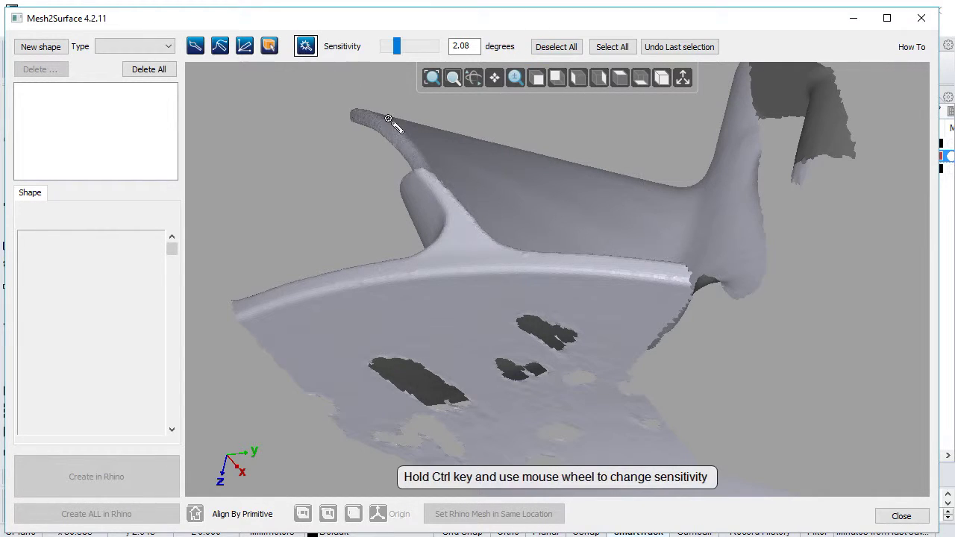
pyautogui.click(457, 255)
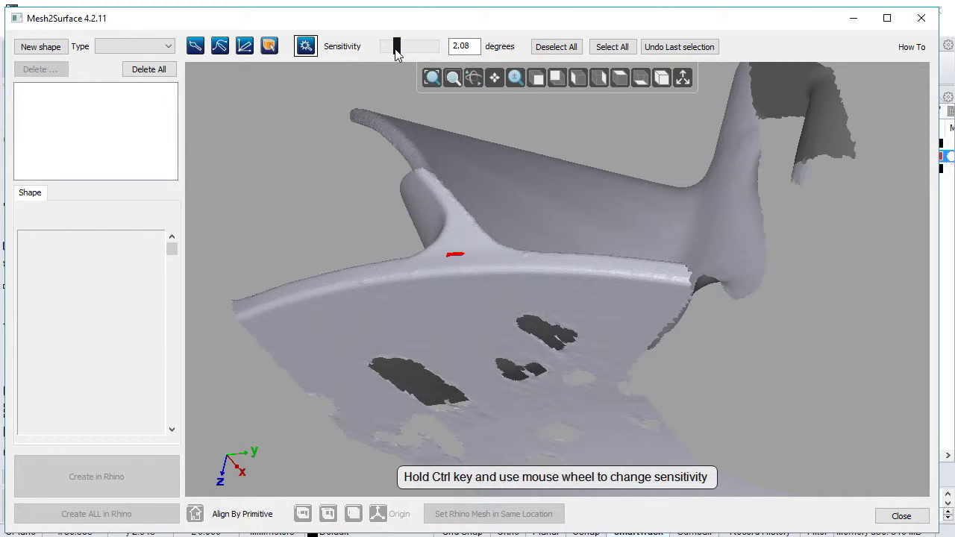
pyautogui.moveTo(396, 47); pyautogui.dragTo(403, 47)
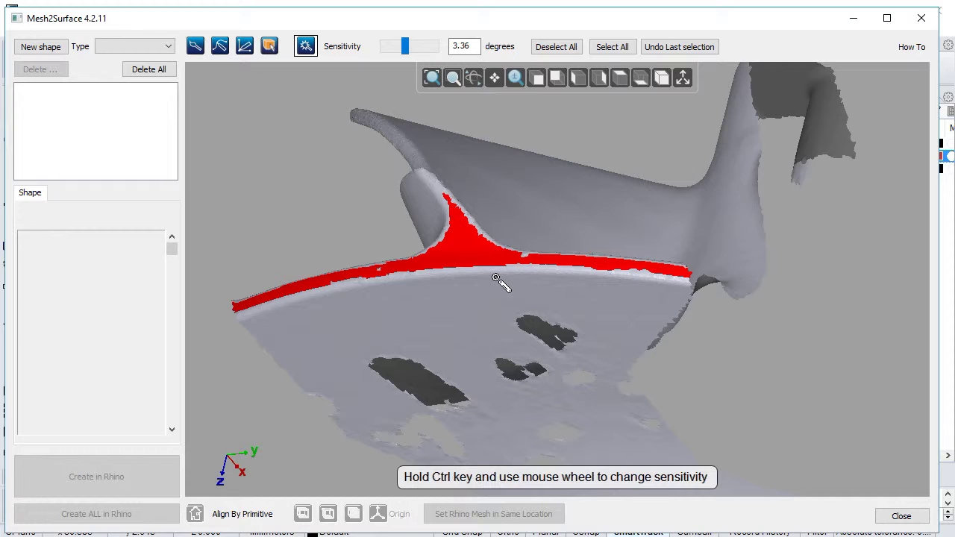
pyautogui.keyDown('ctrl'); pyautogui.scroll(5, 496, 278); pyautogui.keyUp('ctrl')
pyautogui.keyDown('ctrl'); pyautogui.scroll(-3, 496, 278); pyautogui.keyUp('ctrl')
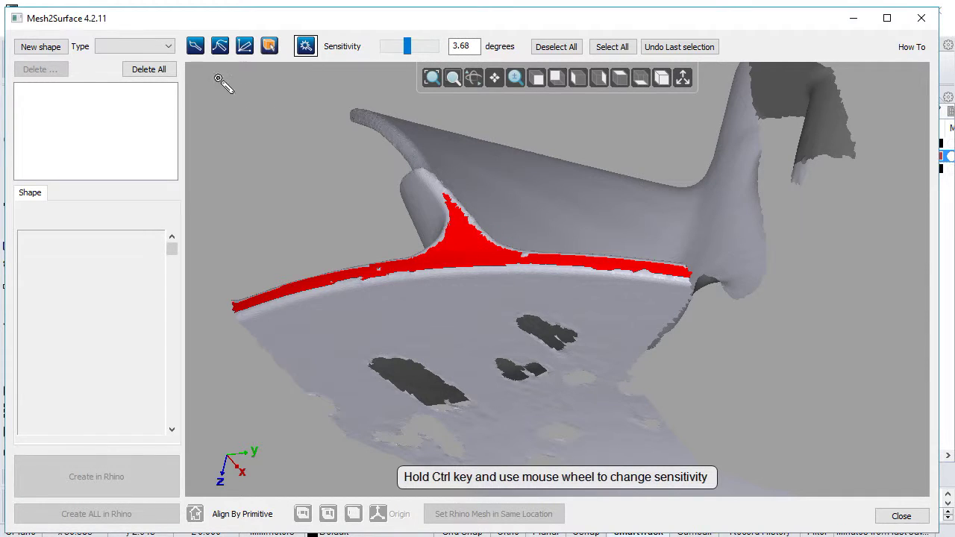
# Brush the selection along the fillet, add the bottom plate, and remove a stray blade patch.
pyautogui.click(195, 46)
pyautogui.moveTo(509, 317); pyautogui.dragTo(529, 288, button='right')
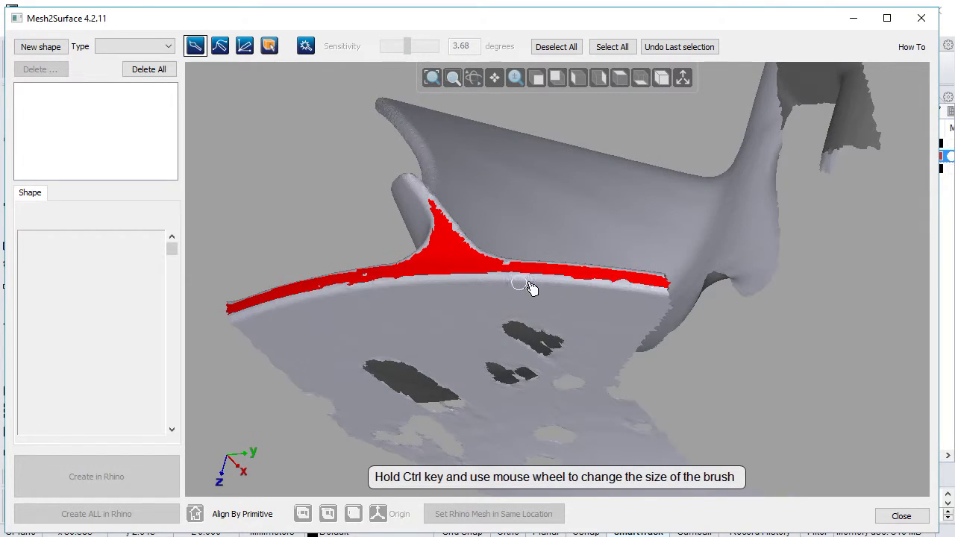
pyautogui.moveTo(655, 301)
pyautogui.mouseDown()
pyautogui.moveTo(503, 317)
pyautogui.moveTo(457, 286)
pyautogui.moveTo(462, 276)
pyautogui.moveTo(299, 302)
pyautogui.moveTo(307, 293)
pyautogui.moveTo(240, 315)
pyautogui.moveTo(265, 344)
pyautogui.moveTo(321, 369)
pyautogui.moveTo(362, 328)
pyautogui.mouseUp()
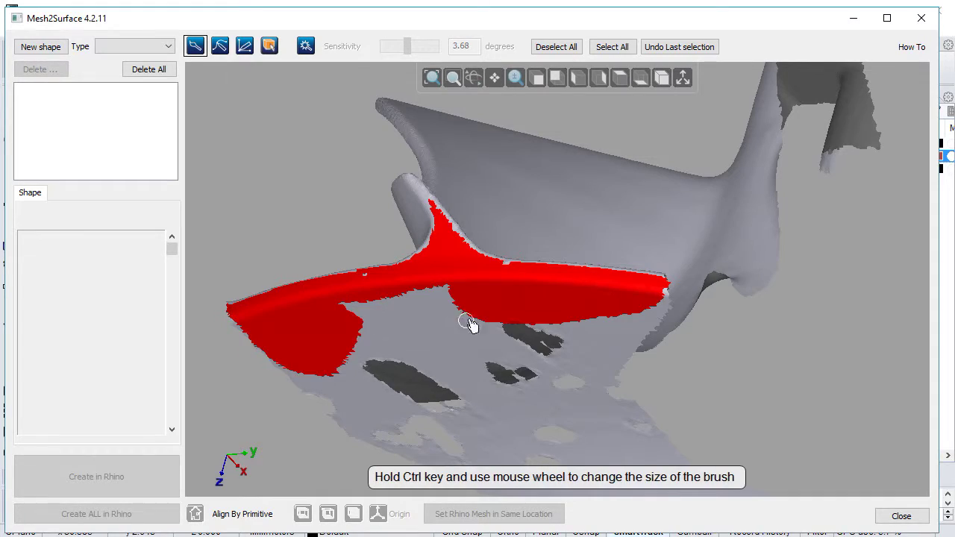
pyautogui.click(306, 47)
pyautogui.click(431, 321)
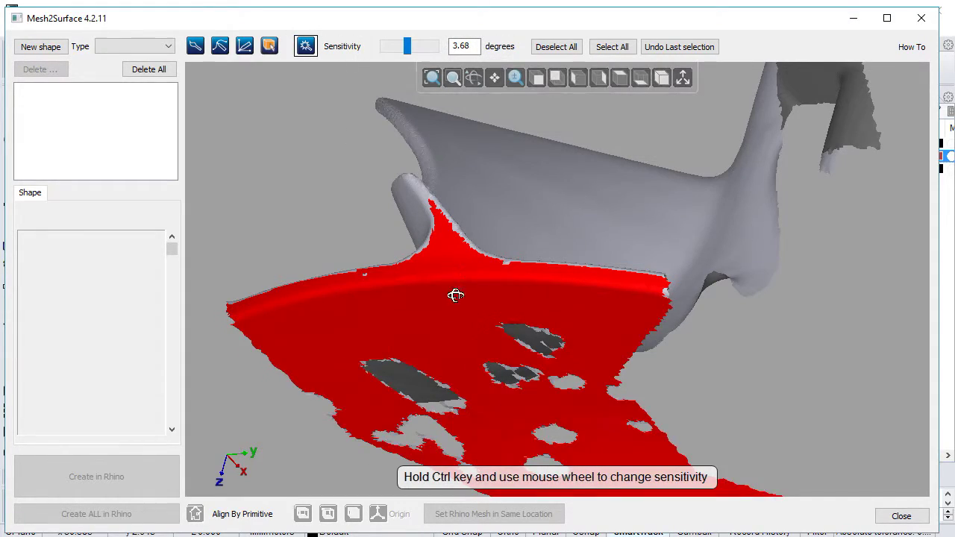
pyautogui.moveTo(454, 294); pyautogui.dragTo(440, 364, button='right')
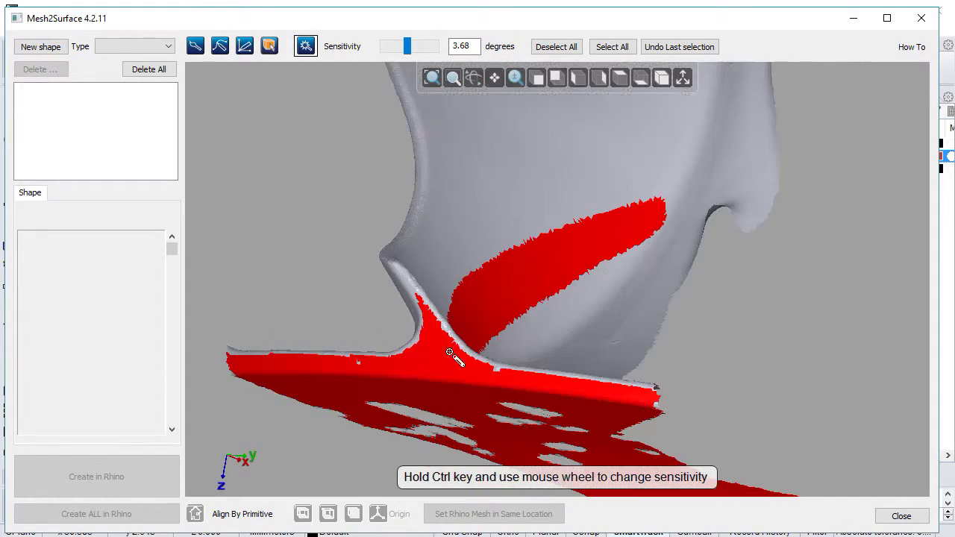
pyautogui.click(545, 279)
# Paint the remaining mesh edge into the selection and orbit to check the red base plate.
pyautogui.moveTo(544, 282); pyautogui.dragTo(594, 303, button='right')
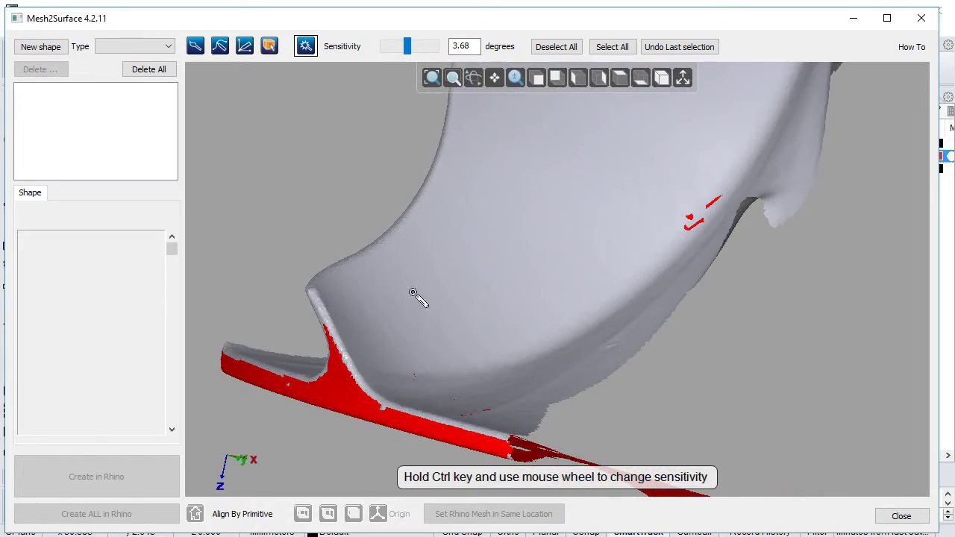
pyautogui.moveTo(417, 298); pyautogui.dragTo(500, 283, button='right')
pyautogui.scroll(3, 409, 277)
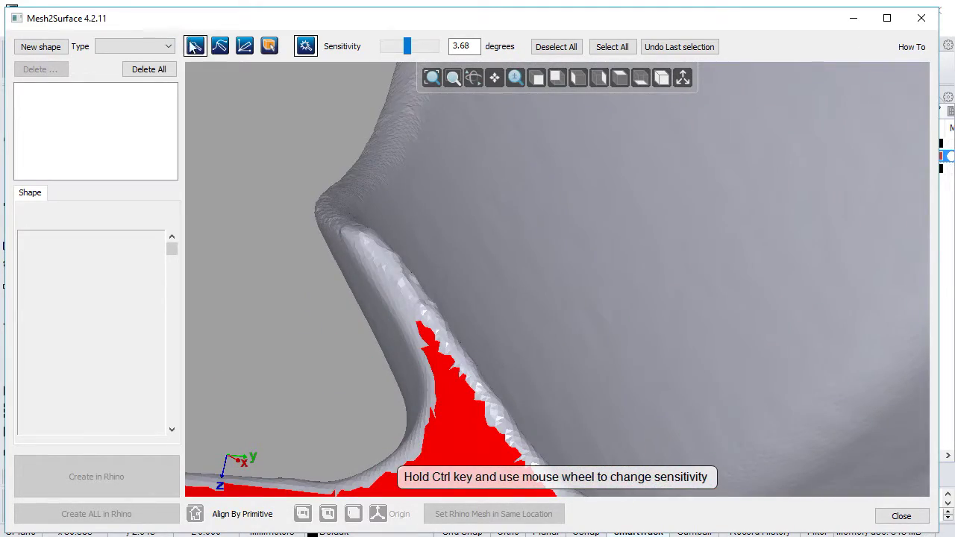
pyautogui.click(194, 46)
pyautogui.moveTo(376, 261)
pyautogui.mouseDown()
pyautogui.moveTo(436, 350)
pyautogui.moveTo(396, 283)
pyautogui.mouseUp()
pyautogui.scroll(-10, 470, 267)
pyautogui.moveTo(484, 267); pyautogui.dragTo(512, 249, button='right')
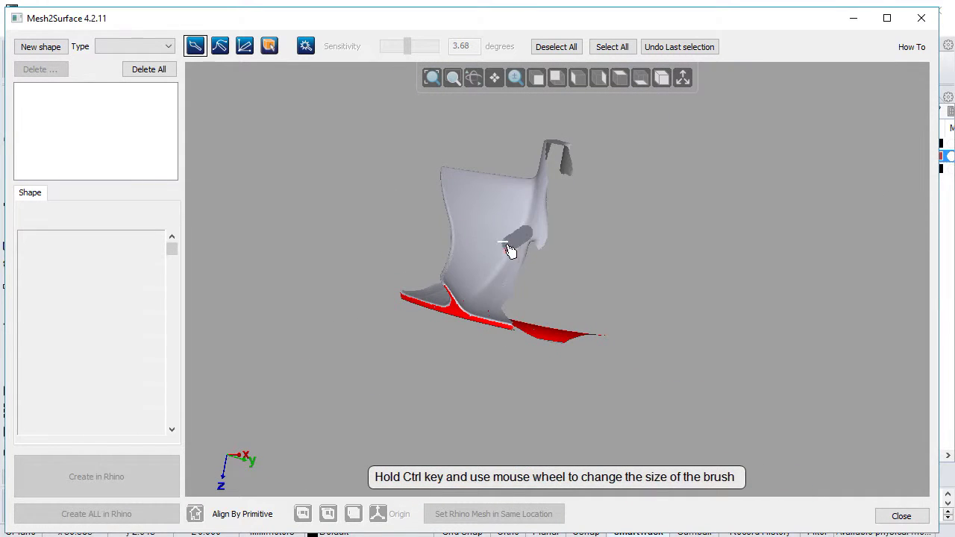
pyautogui.moveTo(542, 303); pyautogui.dragTo(572, 158, button='right')
pyautogui.moveTo(492, 201); pyautogui.dragTo(414, 401, button='right')
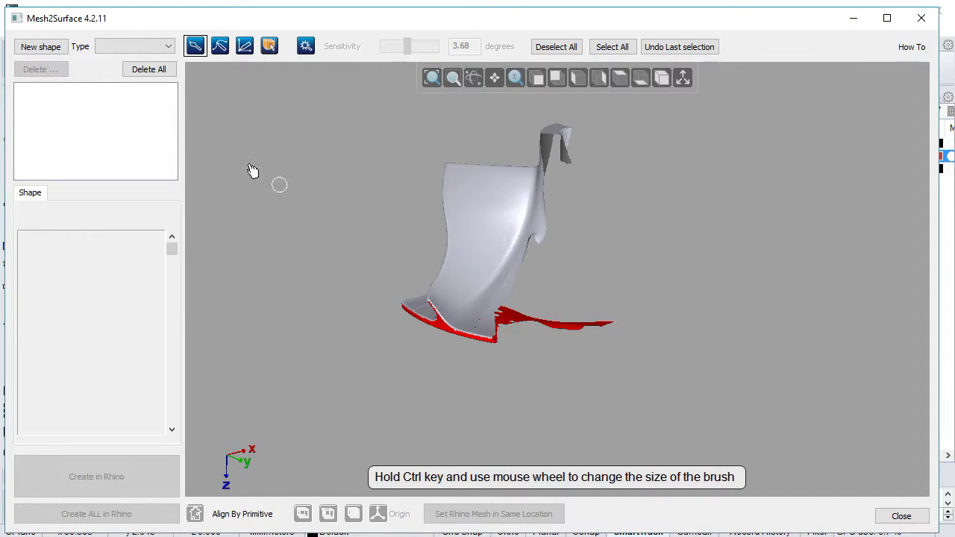
# Fit a Revolved shape to the selected base plate (Fit RMS 0.354292, 20 sections).
pyautogui.click(149, 47)
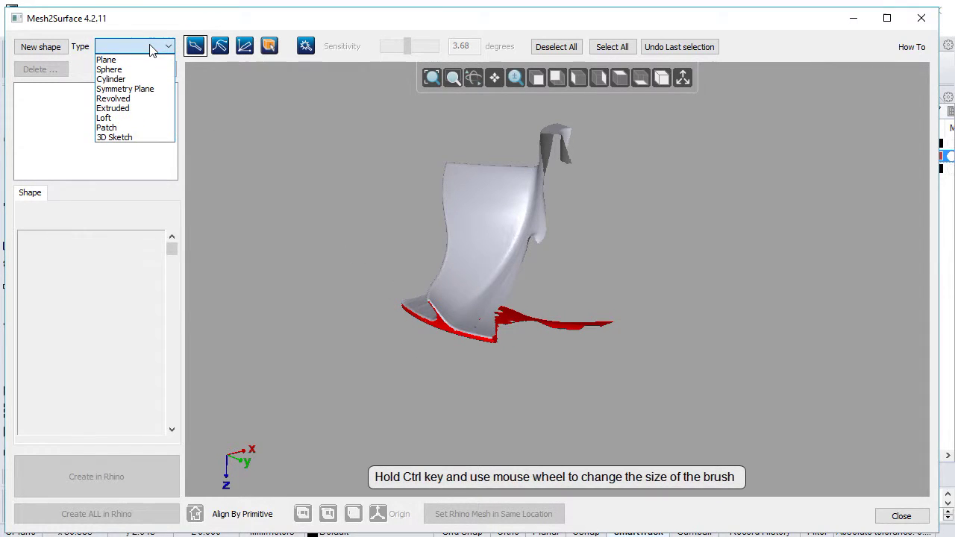
pyautogui.click(131, 98)
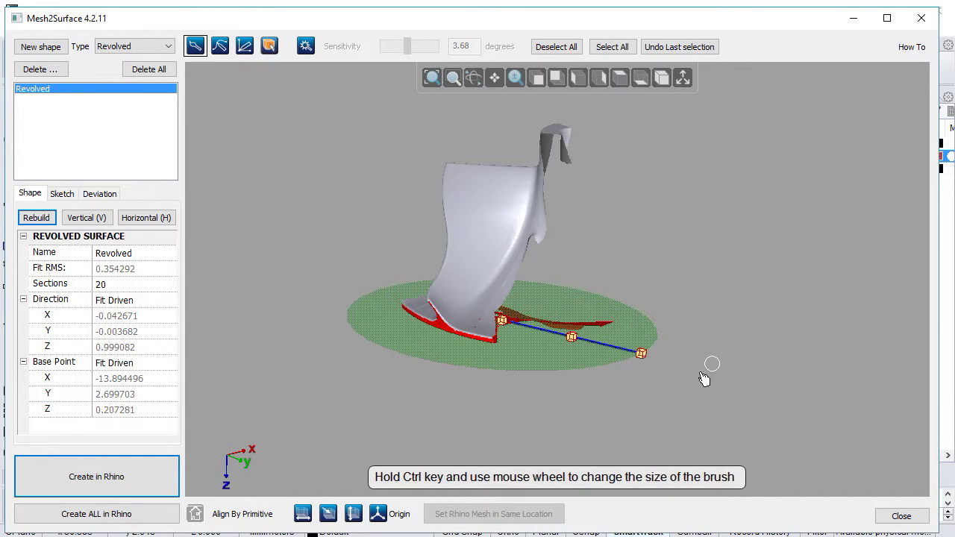
pyautogui.moveTo(709, 363); pyautogui.dragTo(549, 445, button='right')
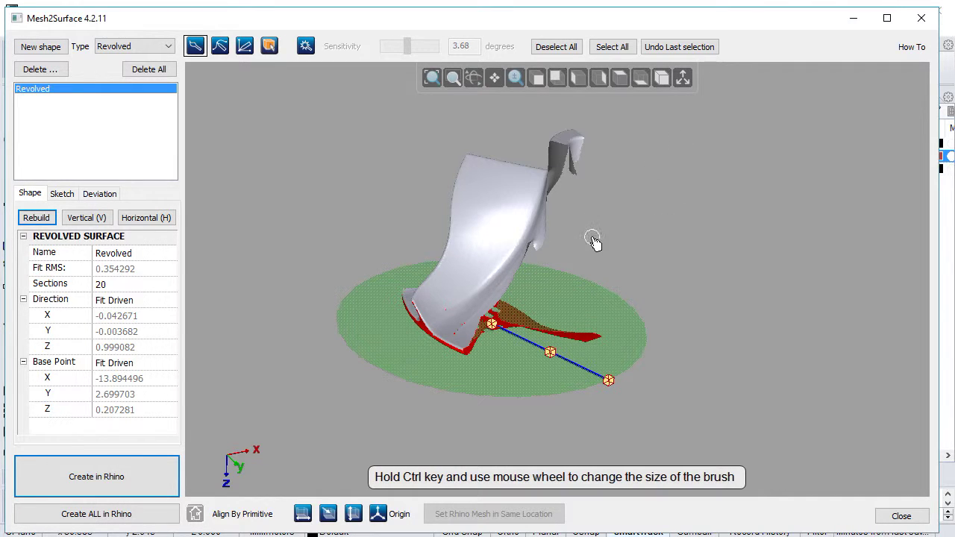
# Set the revolved surface's Direction to Z Axis and its Base Point to Origin.
pyautogui.click(138, 301)
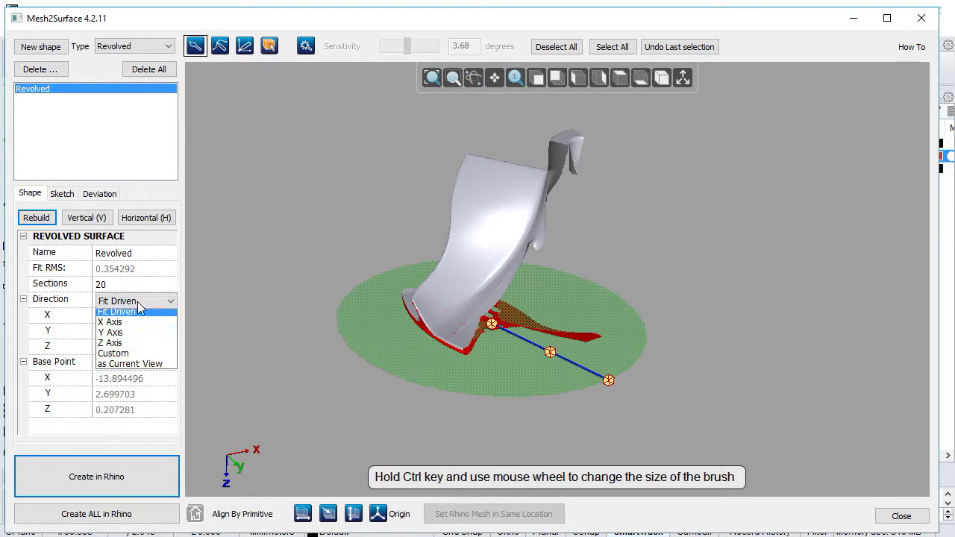
pyautogui.click(139, 347)
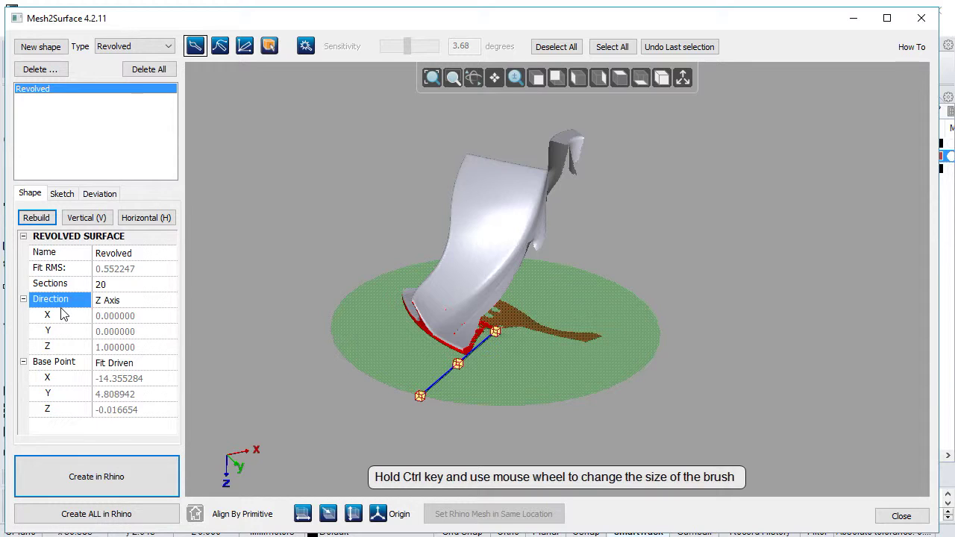
pyautogui.click(126, 364)
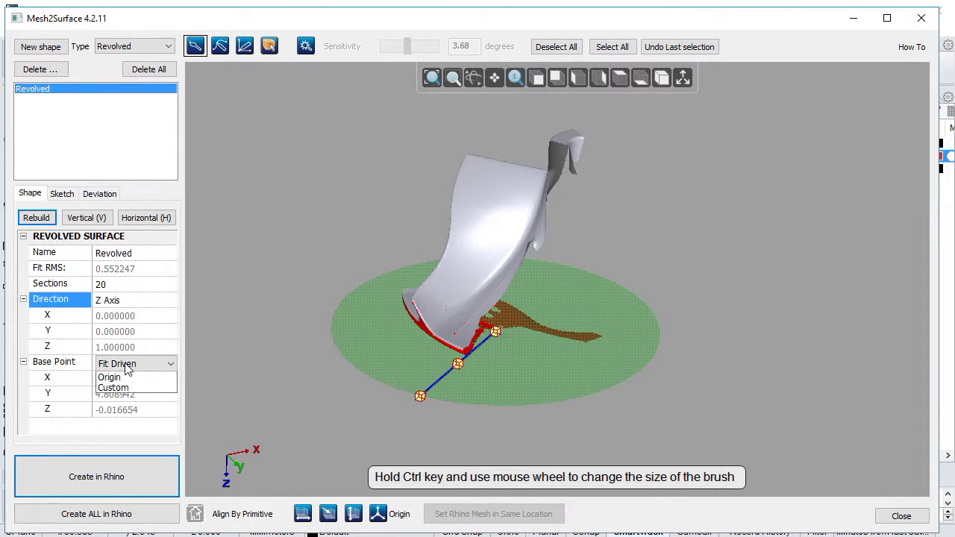
pyautogui.click(112, 384)
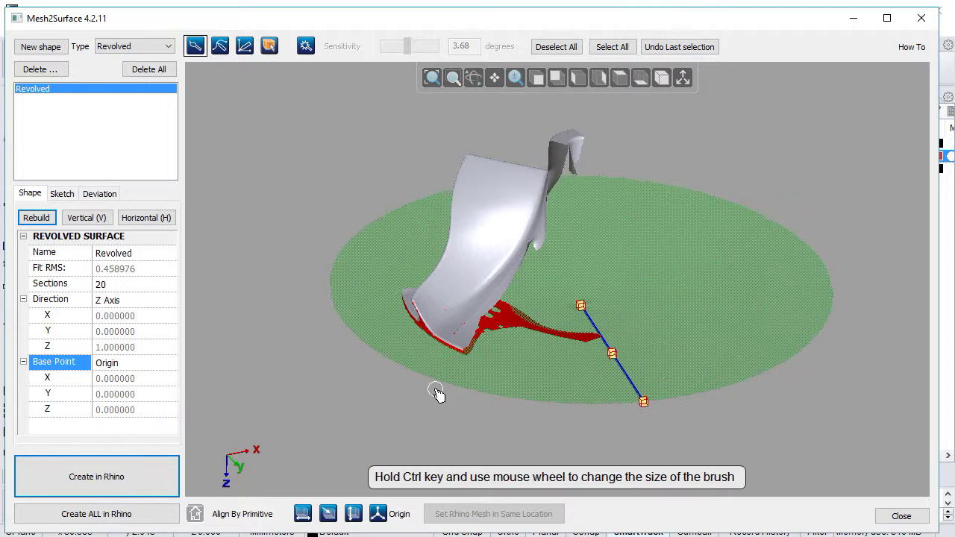
pyautogui.moveTo(524, 255)
pyautogui.mouseDown(button='right')
pyautogui.moveTo(507, 315)
pyautogui.moveTo(508, 290)
pyautogui.mouseUp(button='right')
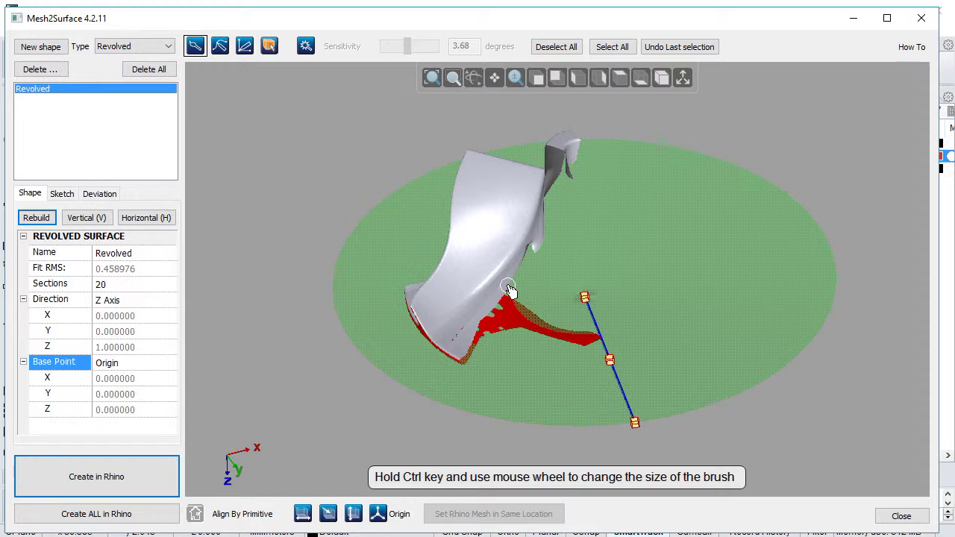
pyautogui.click(146, 283)
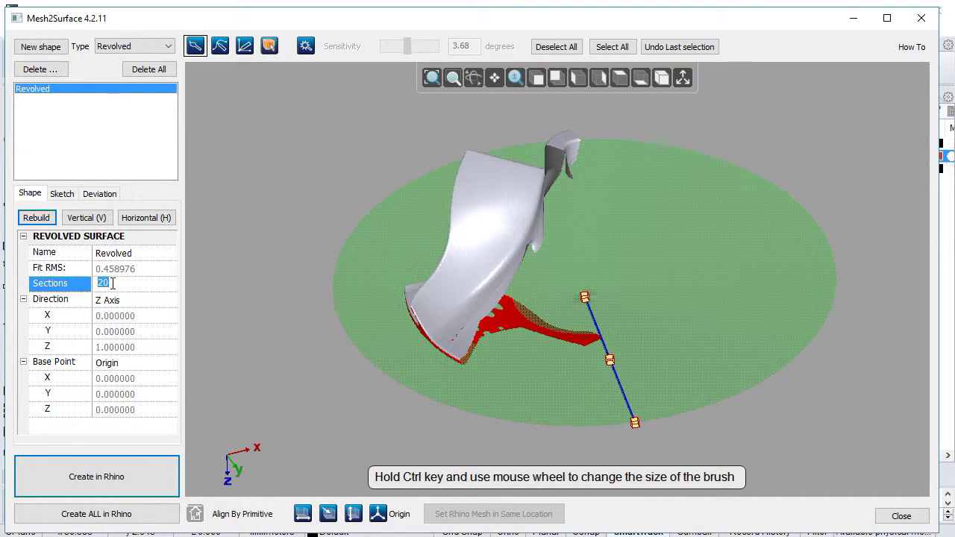
# Change Sections to 100 and rebuild the revolved surface, giving Fit RMS 0.467120.
pyautogui.write('100')
pyautogui.click(246, 286)
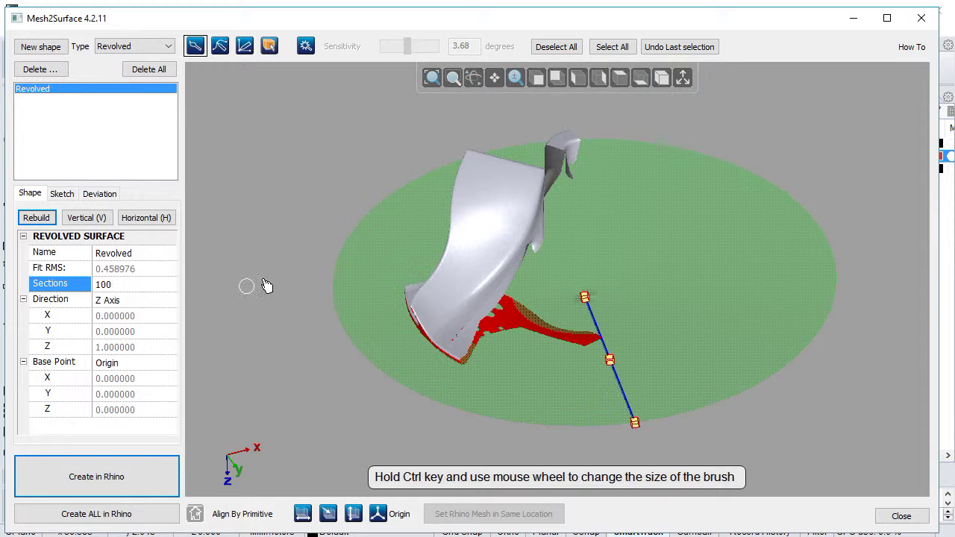
pyautogui.click(36, 217)
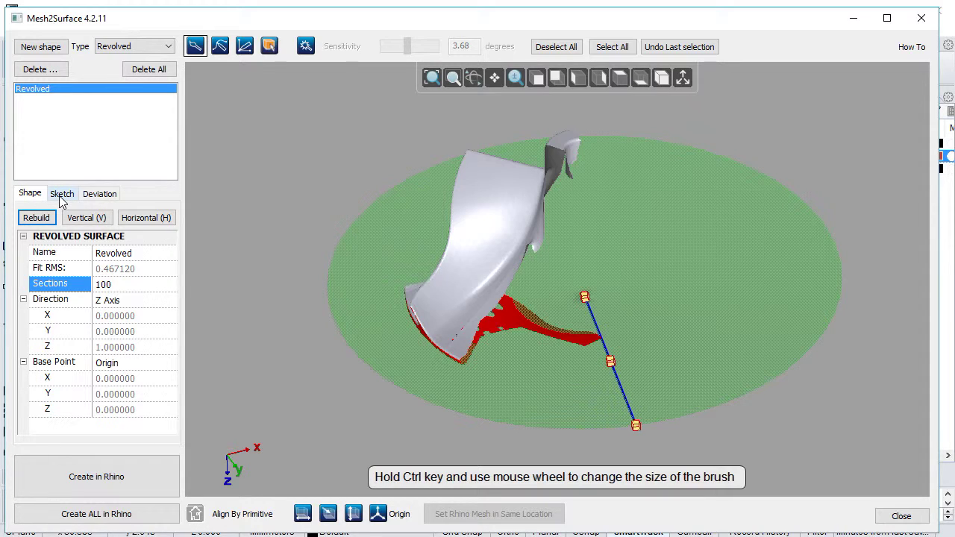
# Show the Revolved shape's 2D sketch profile, delete the straight black line, and zoom onto the curve.
pyautogui.click(62, 196)
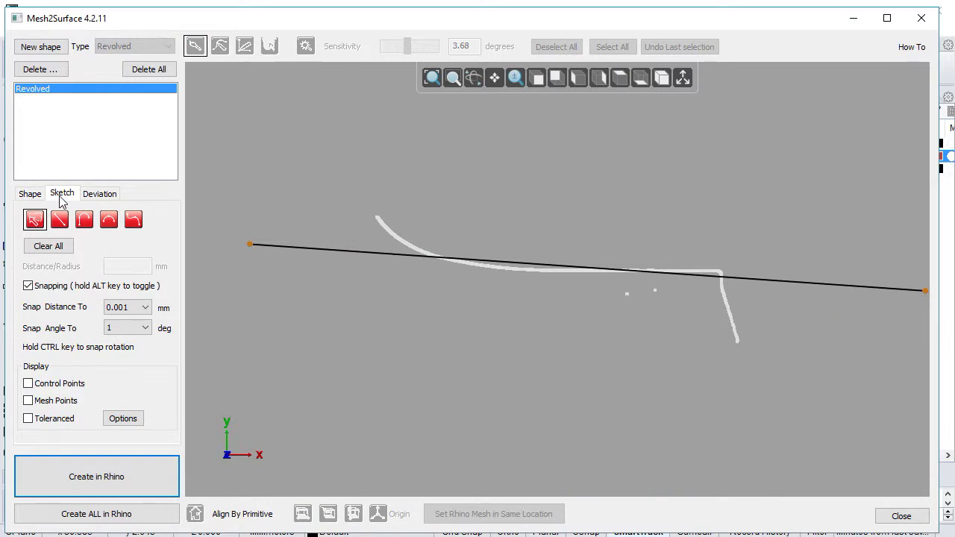
pyautogui.click(350, 251)
pyautogui.press('Delete')
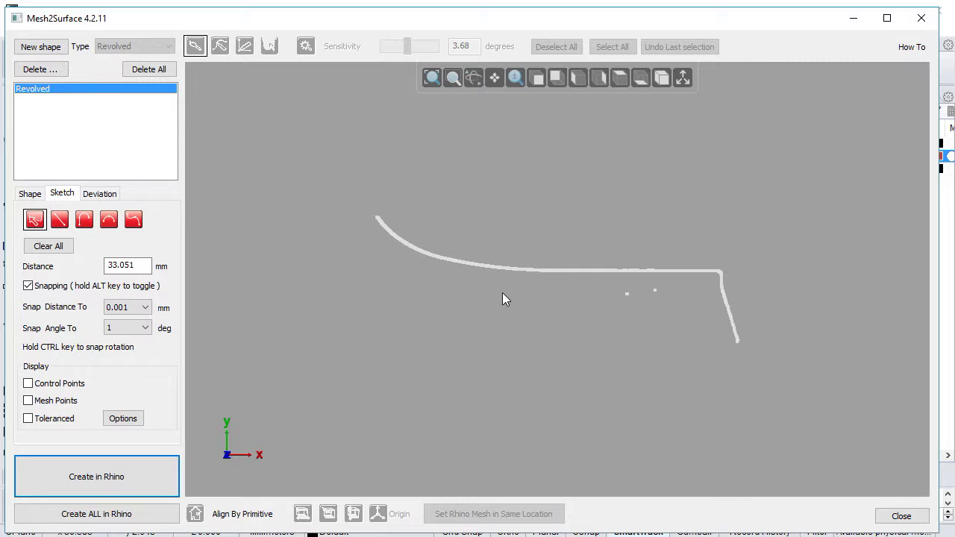
pyautogui.moveTo(502, 293)
pyautogui.mouseDown(button='middle')
pyautogui.moveTo(435, 303)
pyautogui.moveTo(446, 305)
pyautogui.mouseUp(button='middle')
pyautogui.scroll(3, 463, 297)
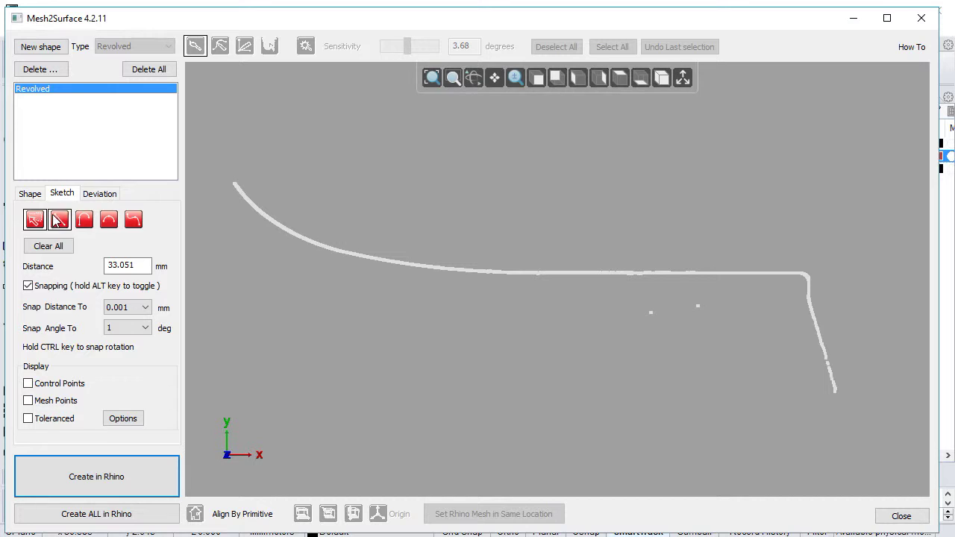
pyautogui.moveTo(517, 224); pyautogui.dragTo(522, 235, button='right')
# Draw a straight line spanning the profile's flat middle portion and pan along it to check the fit.
pyautogui.rightClick(521, 233)
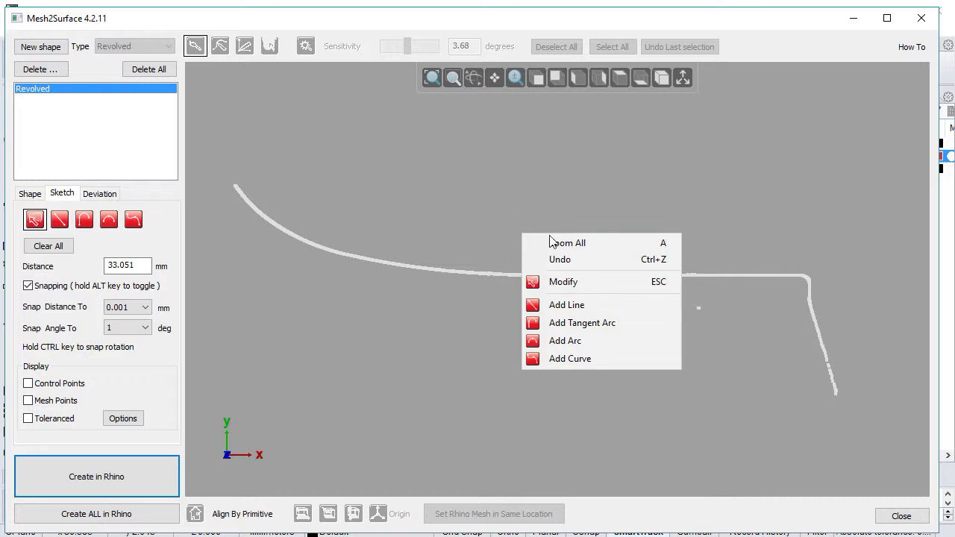
pyautogui.click(588, 282)
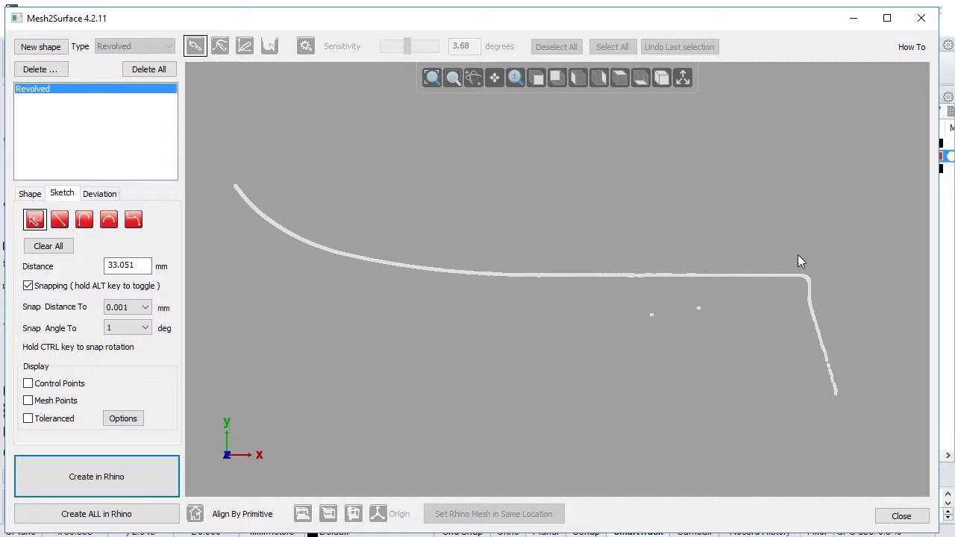
pyautogui.moveTo(797, 255)
pyautogui.mouseDown()
pyautogui.moveTo(788, 287)
pyautogui.moveTo(733, 294)
pyautogui.moveTo(545, 293)
pyautogui.moveTo(522, 287)
pyautogui.moveTo(515, 262)
pyautogui.mouseUp()
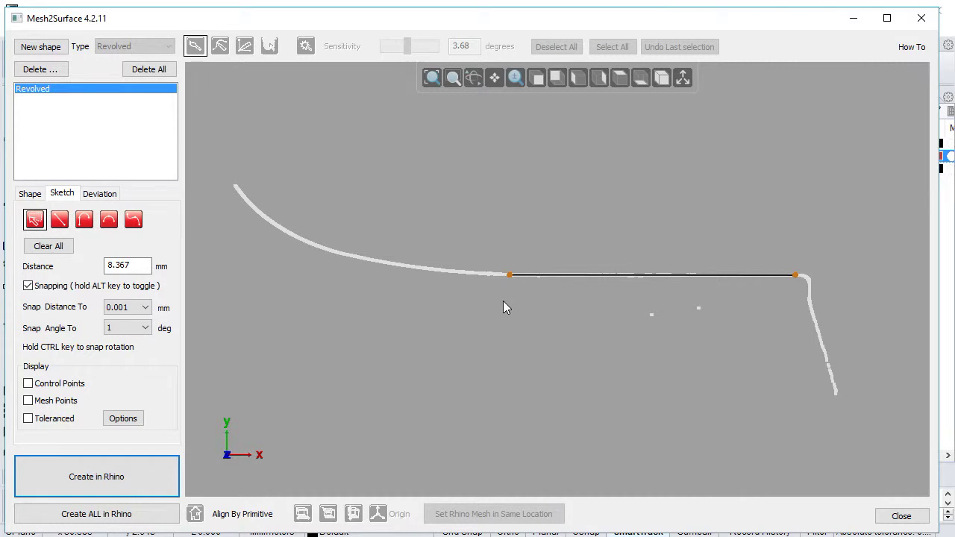
pyautogui.scroll(3, 505, 299)
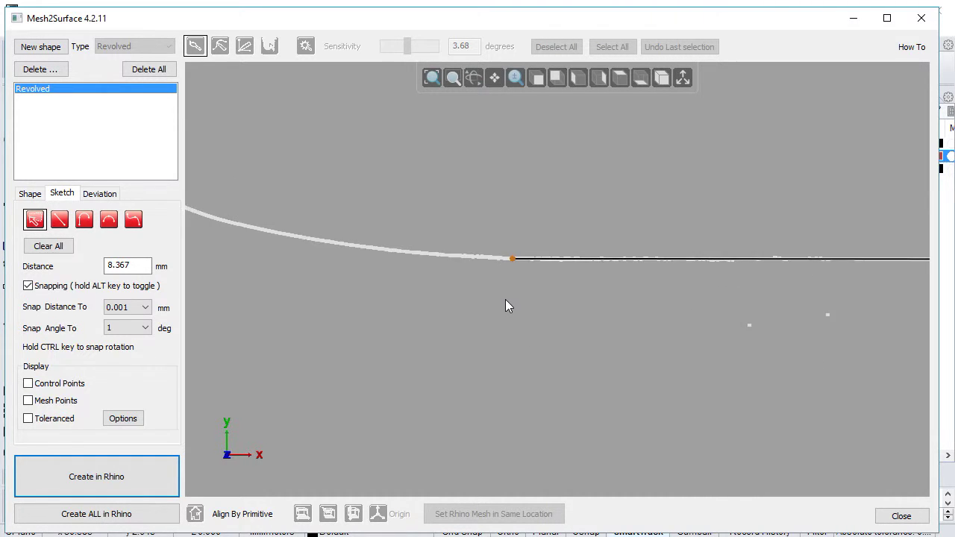
pyautogui.moveTo(505, 299); pyautogui.dragTo(434, 305, button='middle')
pyautogui.scroll(-3, 536, 300)
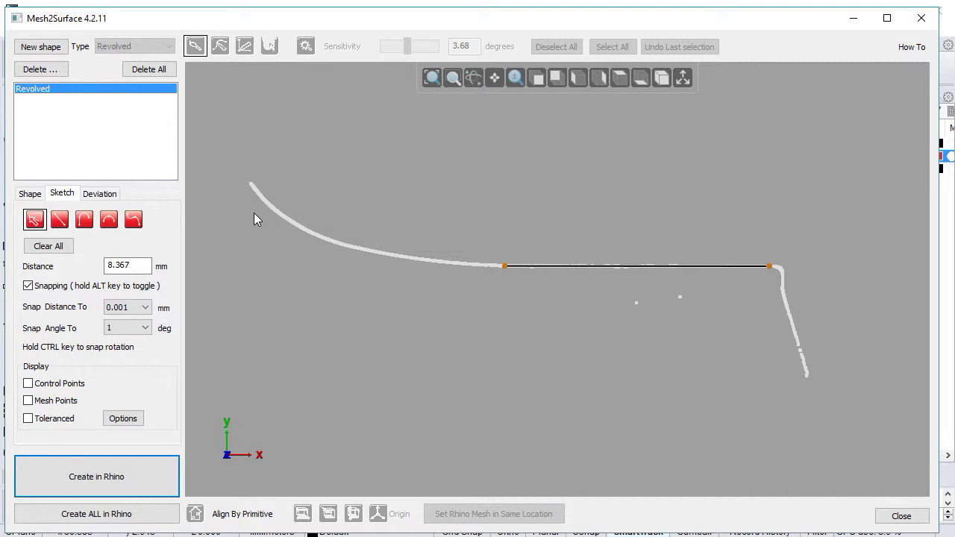
# Draw a free-form curve from the line's left end up the curved section to the mesh's top-left end.
pyautogui.click(134, 219)
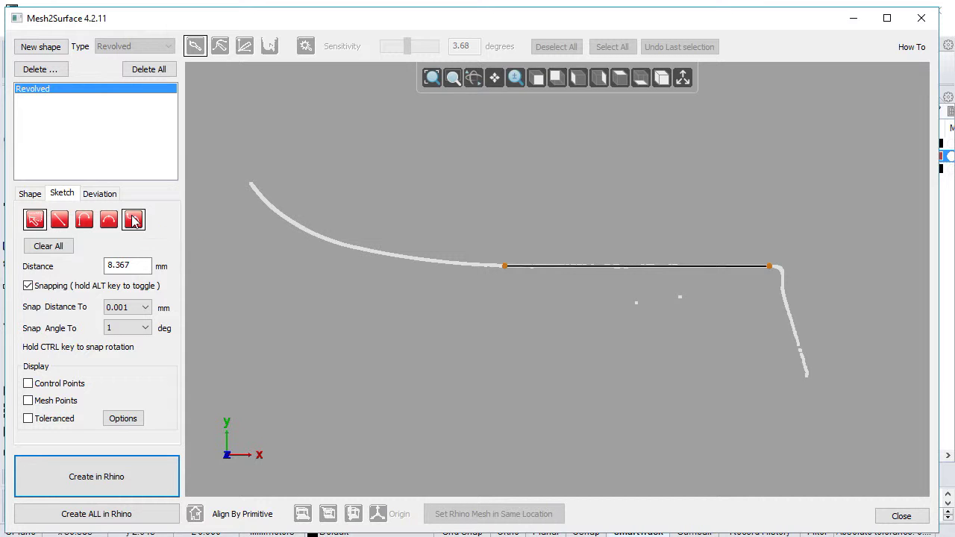
pyautogui.click(505, 264)
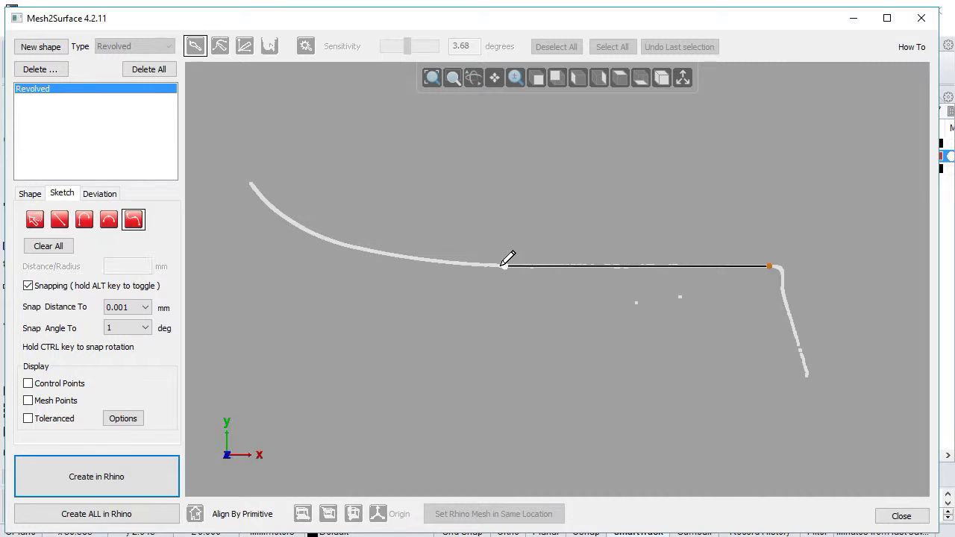
pyautogui.click(392, 255)
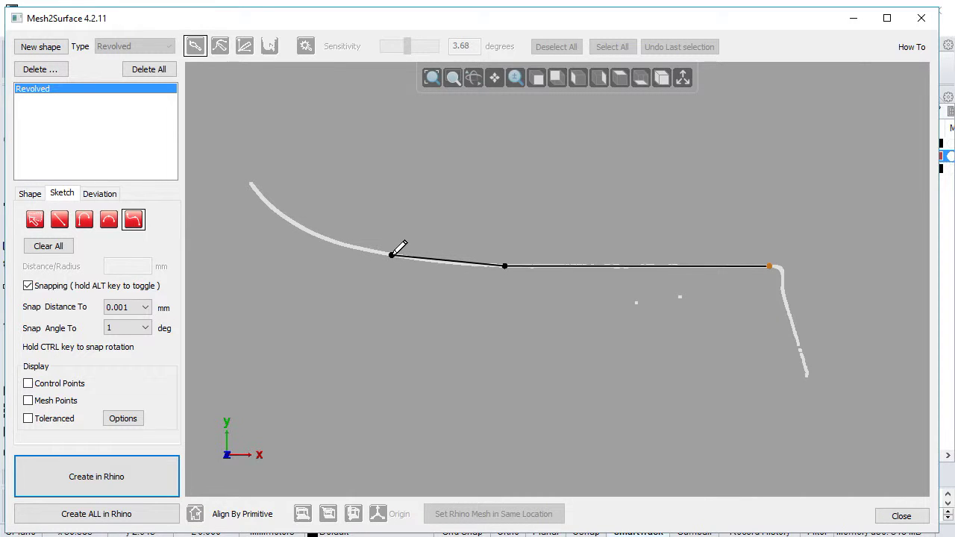
pyautogui.click(289, 221)
pyautogui.doubleClick(236, 158)
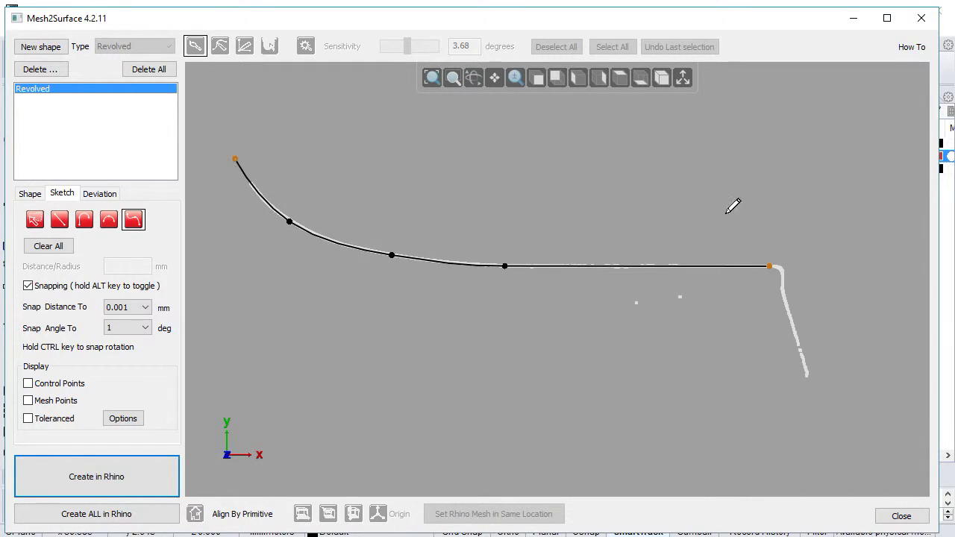
# Start a second free-form curve at the line's right end, rounding the corner down the steep edge.
pyautogui.moveTo(731, 204); pyautogui.dragTo(590, 196, button='middle')
pyautogui.scroll(4, 629, 251)
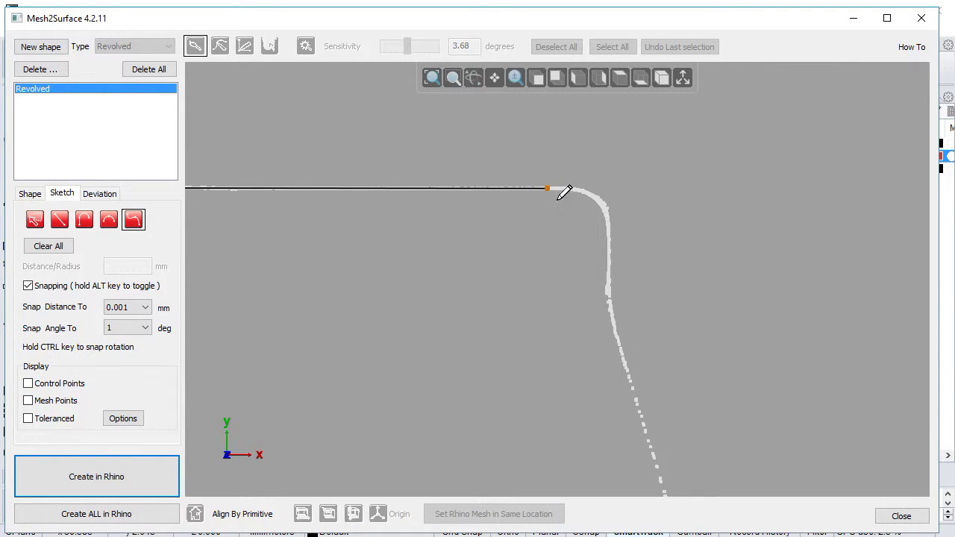
pyautogui.moveTo(662, 414)
pyautogui.mouseDown(button='middle')
pyautogui.moveTo(666, 380)
pyautogui.moveTo(624, 322)
pyautogui.mouseUp(button='middle')
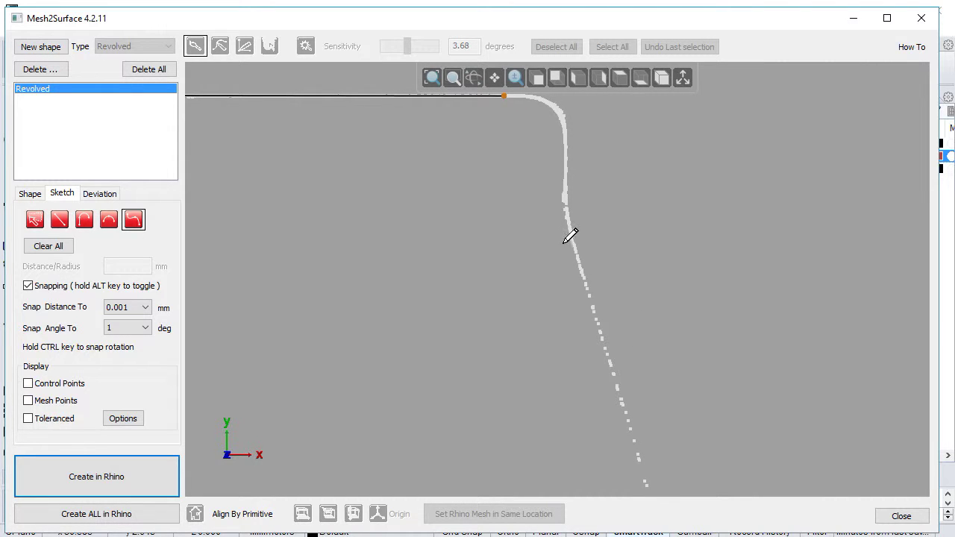
pyautogui.moveTo(547, 179)
pyautogui.mouseDown(button='middle')
pyautogui.moveTo(518, 247)
pyautogui.moveTo(531, 233)
pyautogui.mouseUp(button='middle')
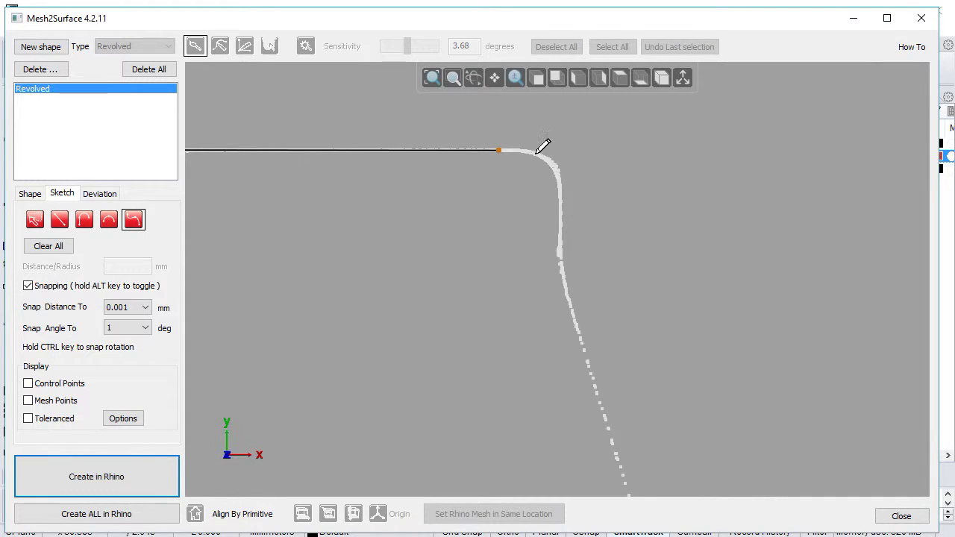
pyautogui.moveTo(613, 343)
pyautogui.mouseDown(button='middle')
pyautogui.moveTo(574, 254)
pyautogui.moveTo(629, 329)
pyautogui.mouseUp(button='middle')
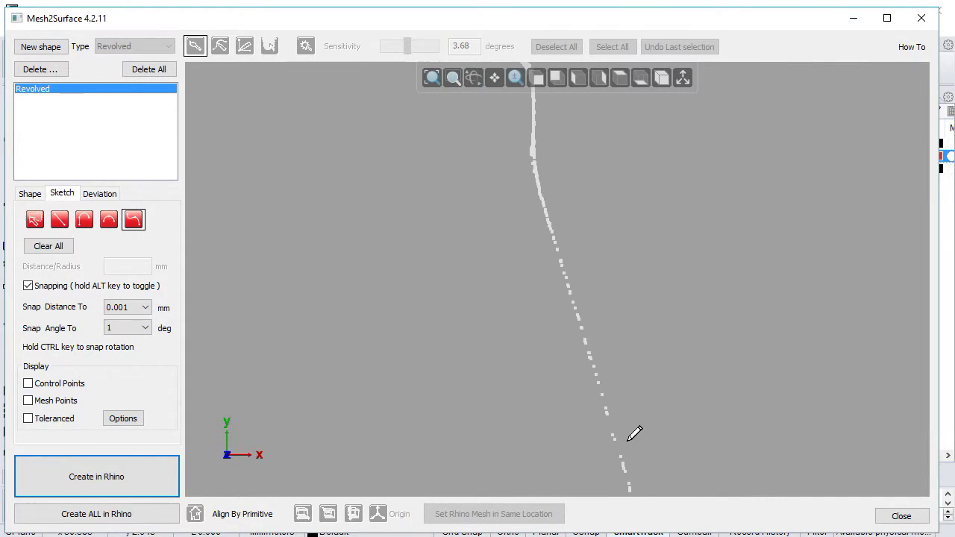
pyautogui.click(525, 134)
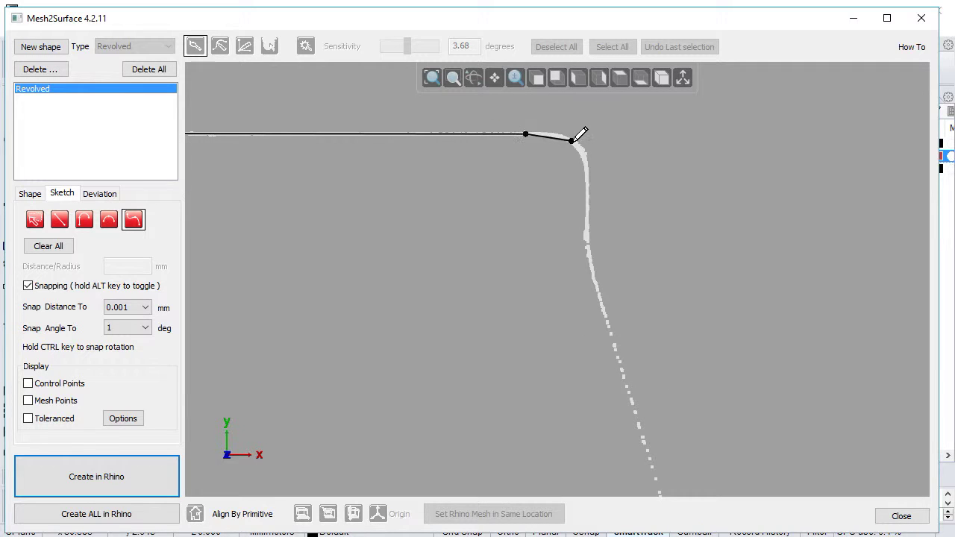
pyautogui.click(572, 142)
pyautogui.click(586, 191)
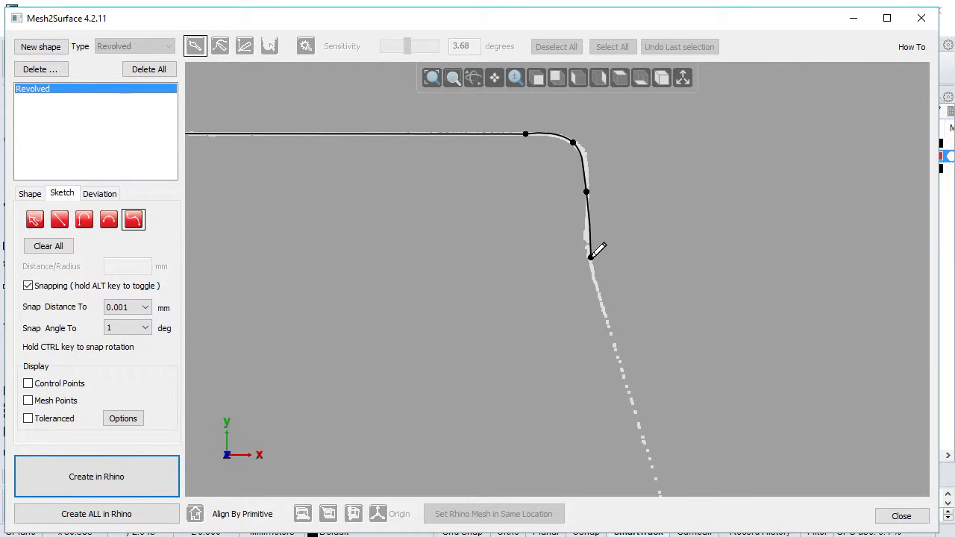
# Extend that curve to the bottom of the sloped edge, finish it, and fit the whole sketch in view.
pyautogui.moveTo(686, 393); pyautogui.dragTo(622, 198, button='middle')
pyautogui.click(593, 307)
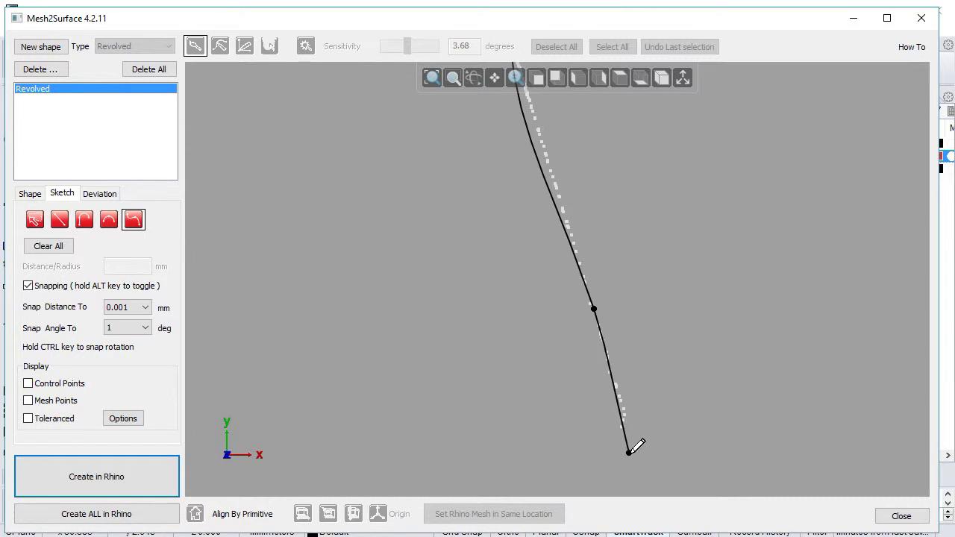
pyautogui.rightClick(644, 471)
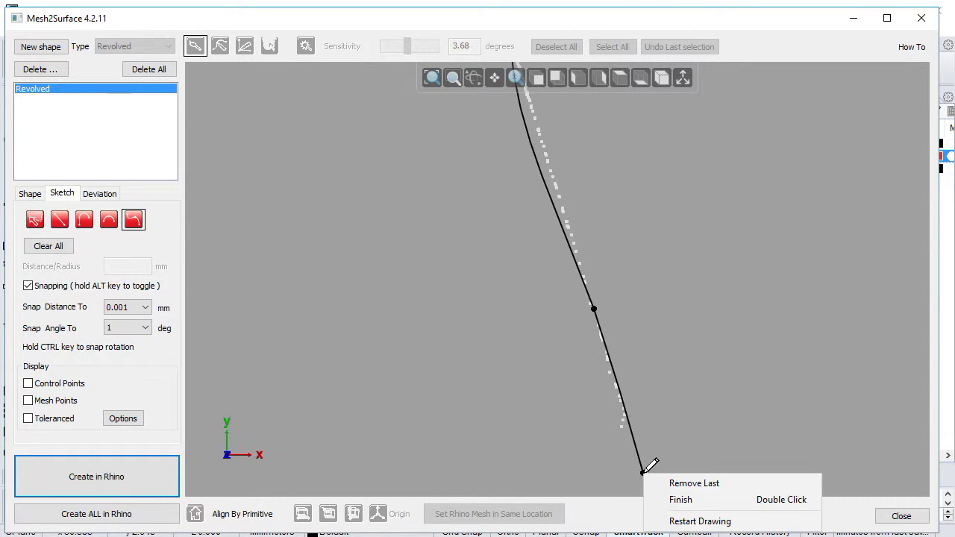
pyautogui.click(682, 499)
pyautogui.moveTo(402, 298); pyautogui.dragTo(564, 316, button='middle')
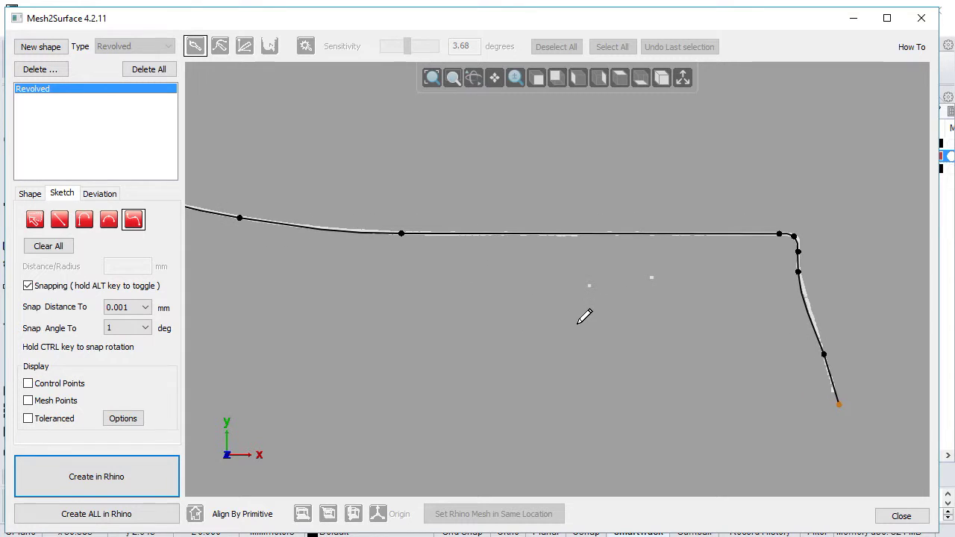
pyautogui.moveTo(503, 286)
pyautogui.mouseDown(button='middle')
pyautogui.moveTo(567, 294)
pyautogui.moveTo(590, 284)
pyautogui.mouseUp(button='middle')
pyautogui.scroll(-2, 587, 286)
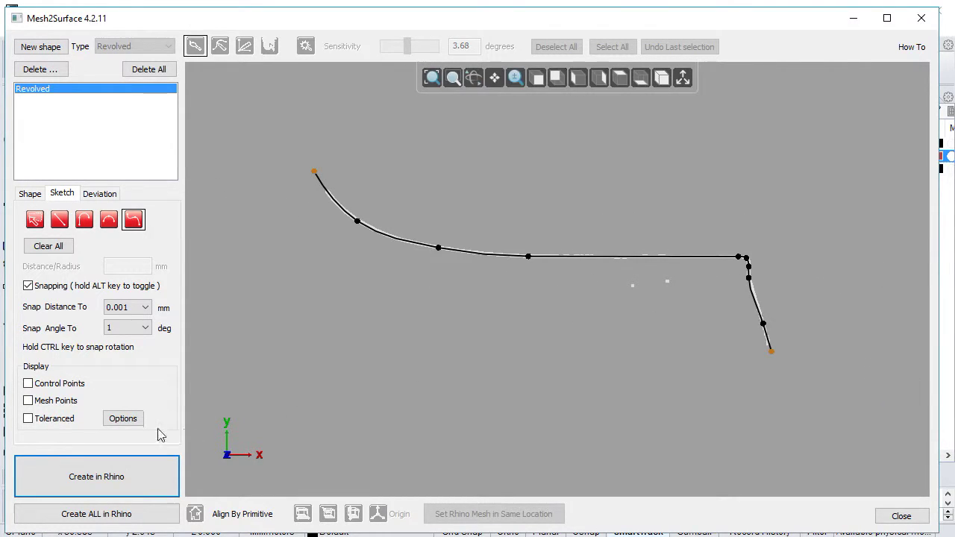
# Turn on Toleranced deviation display using Gradient colouring at a 0.03 mm tolerance.
pyautogui.click(59, 420)
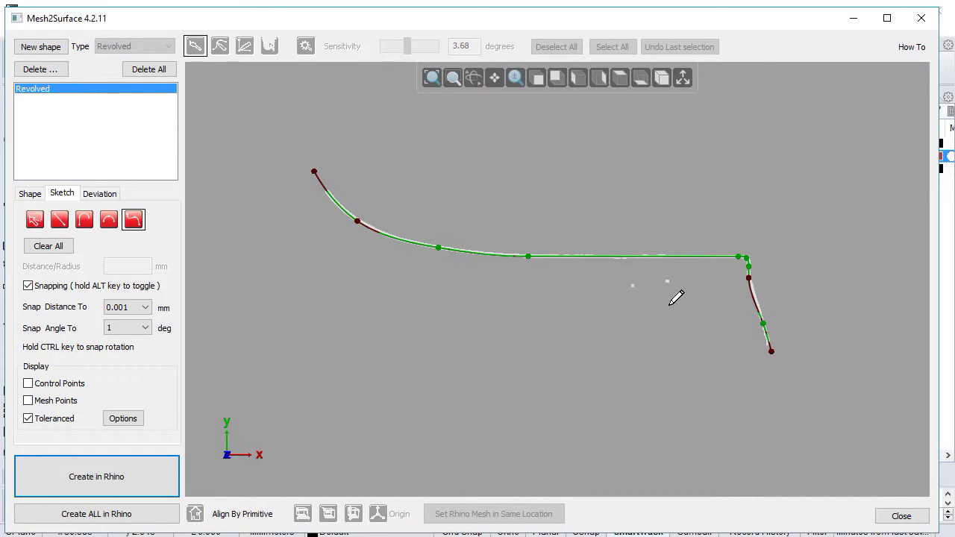
pyautogui.scroll(2, 347, 216)
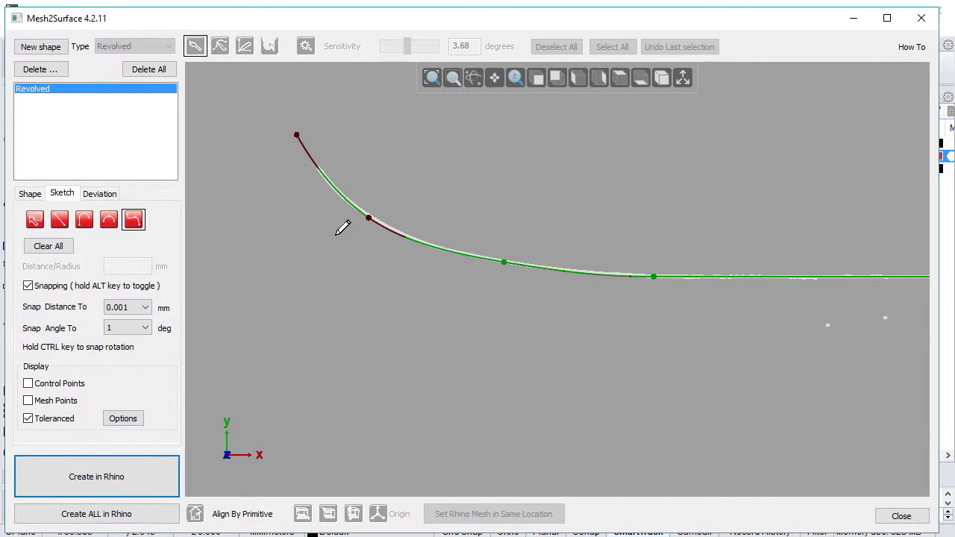
pyautogui.click(125, 420)
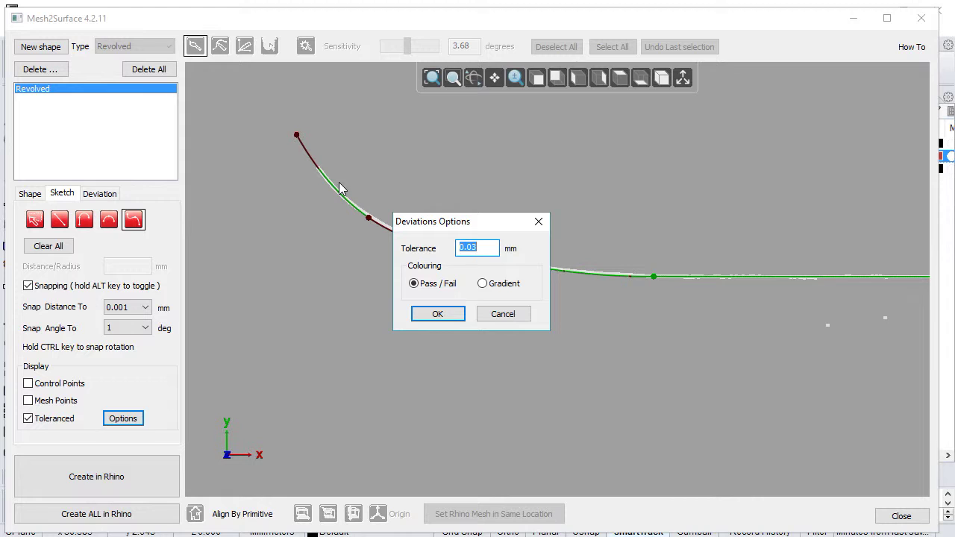
pyautogui.click(495, 287)
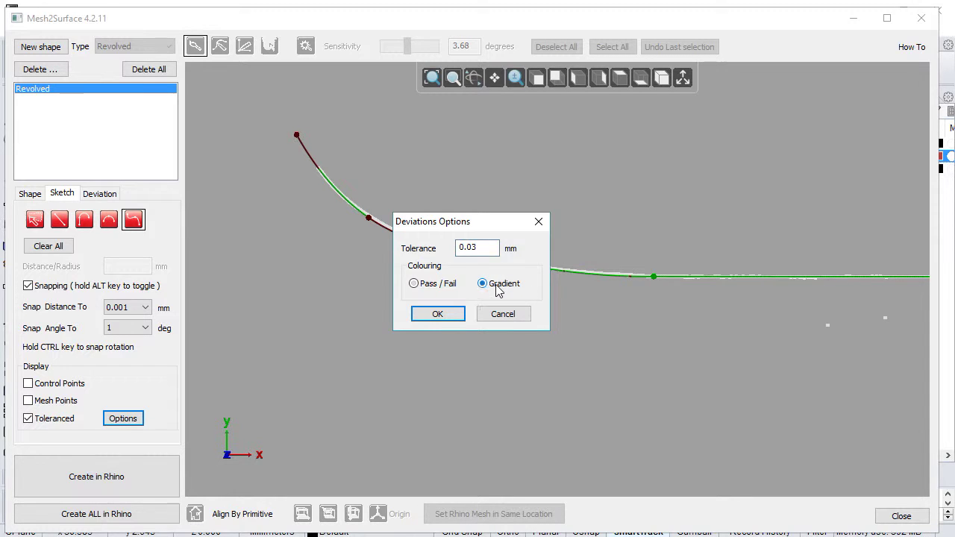
pyautogui.click(438, 314)
pyautogui.moveTo(623, 326); pyautogui.dragTo(524, 314, button='right')
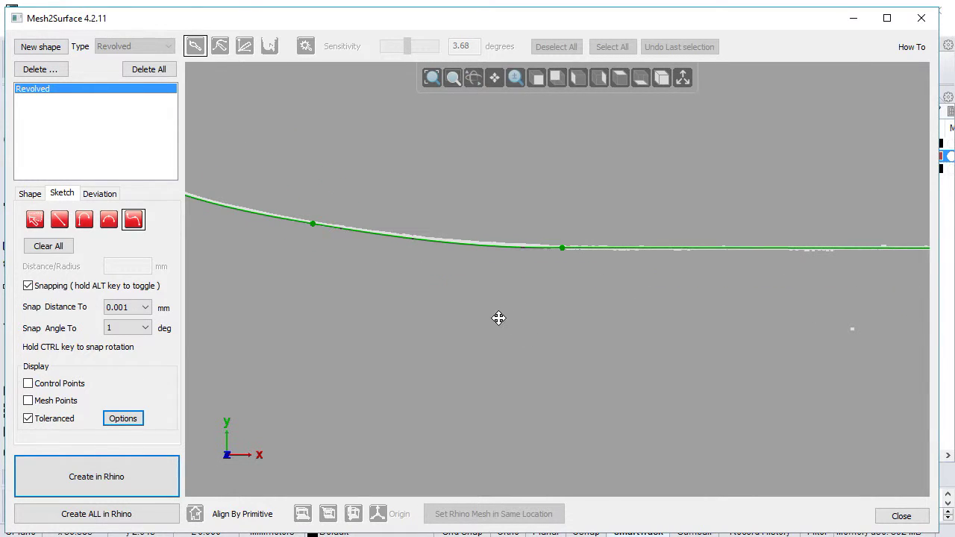
pyautogui.rightClick(497, 316)
# Switch to modifying the sketch and drag a point on the profile's sloped edge.
pyautogui.click(584, 365)
pyautogui.moveTo(584, 366); pyautogui.dragTo(713, 358, button='right')
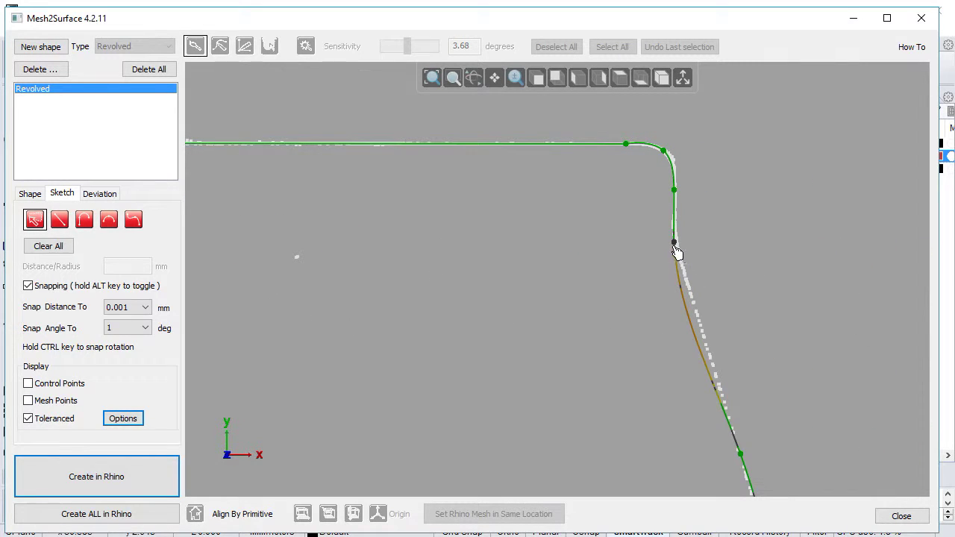
pyautogui.moveTo(674, 243)
pyautogui.mouseDown()
pyautogui.moveTo(720, 250)
pyautogui.moveTo(800, 211)
pyautogui.mouseUp()
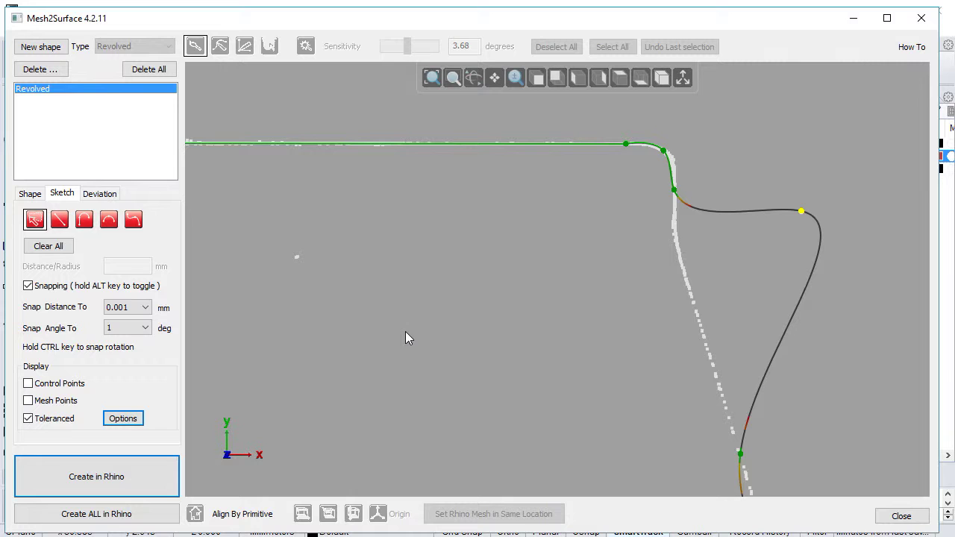
# Set the deviation display back to pass/fail colouring.
pyautogui.click(123, 418)
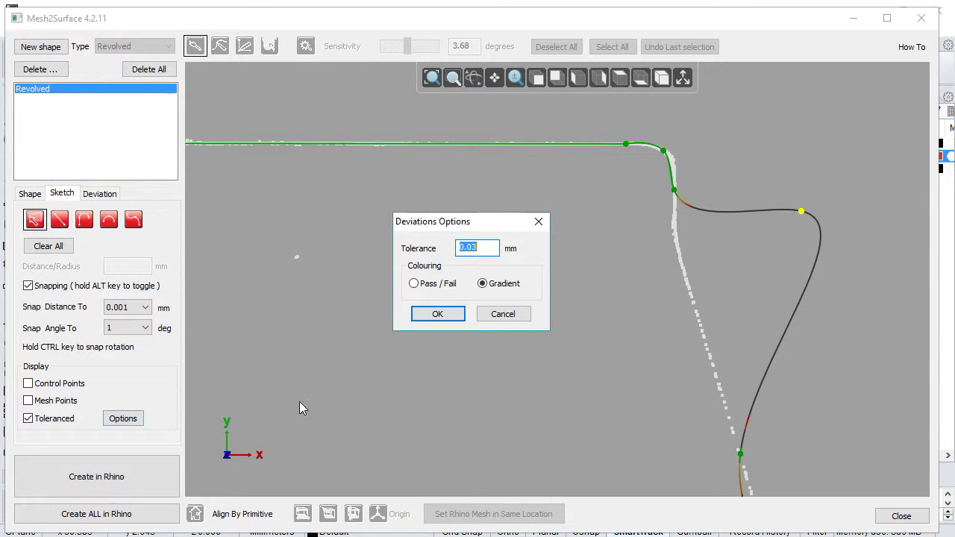
pyautogui.click(429, 287)
pyautogui.click(434, 314)
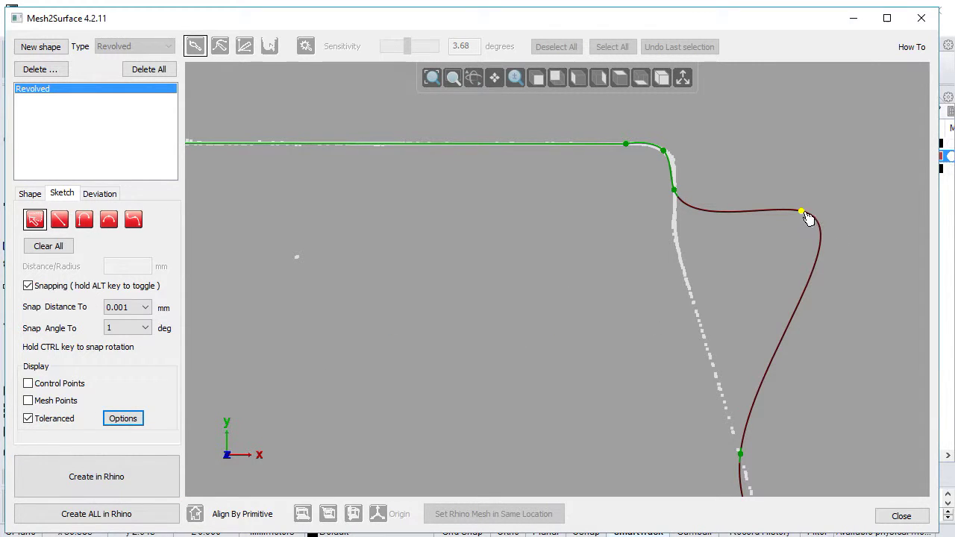
# Pull the curve point back onto the mesh edge and merge the extra segment into the fit.
pyautogui.moveTo(808, 218); pyautogui.dragTo(697, 308)
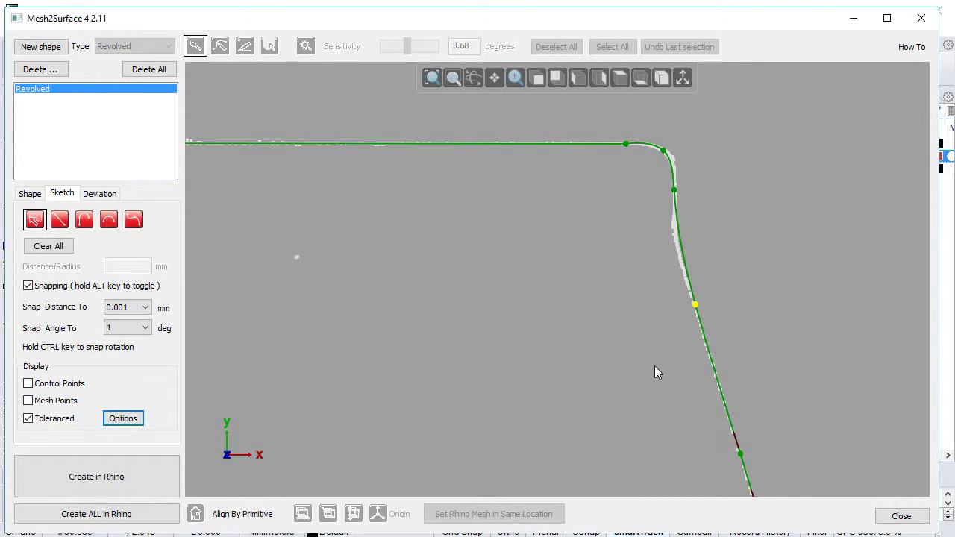
pyautogui.scroll(2, 665, 288)
pyautogui.scroll(-2, 661, 334)
pyautogui.scroll(4, 720, 352)
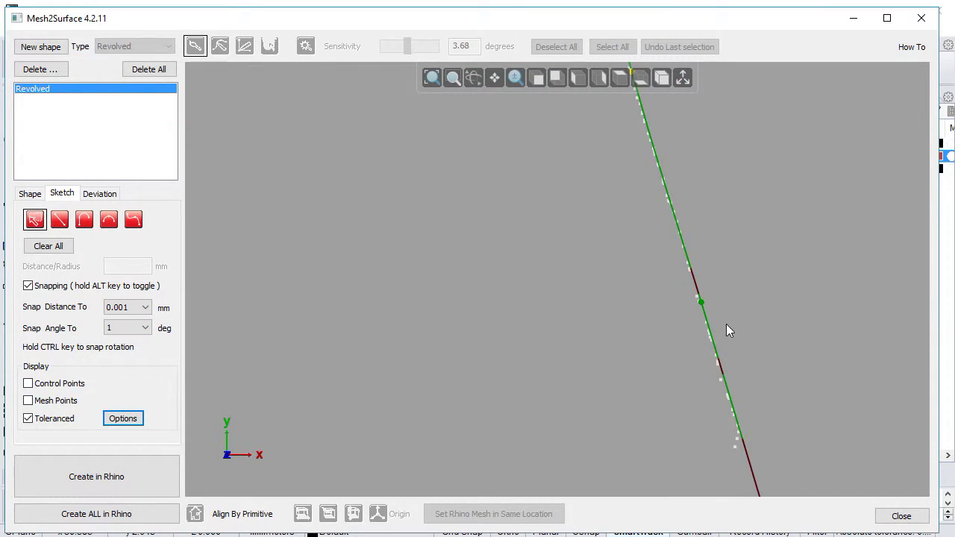
pyautogui.scroll(1, 652, 337)
pyautogui.scroll(-5, 684, 352)
pyautogui.scroll(4, 567, 343)
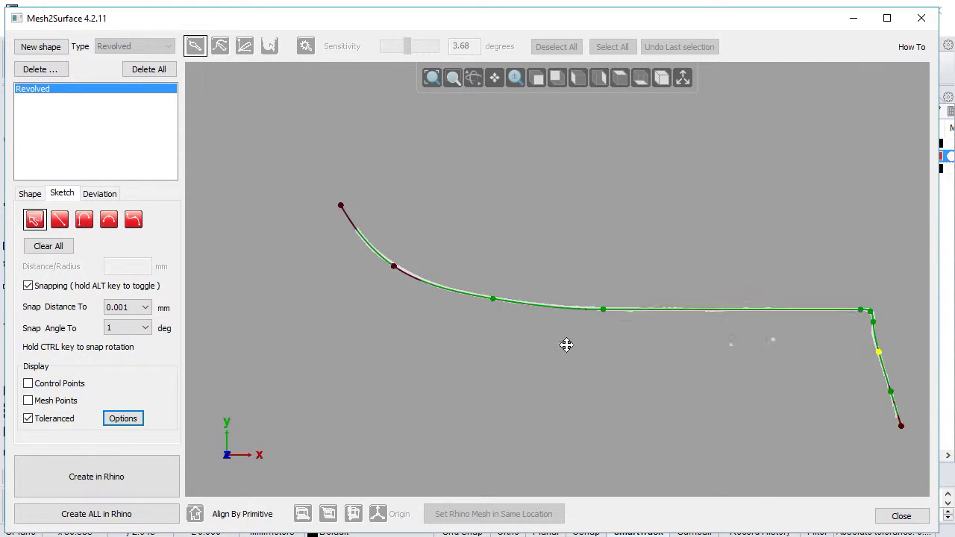
pyautogui.scroll(2, 428, 305)
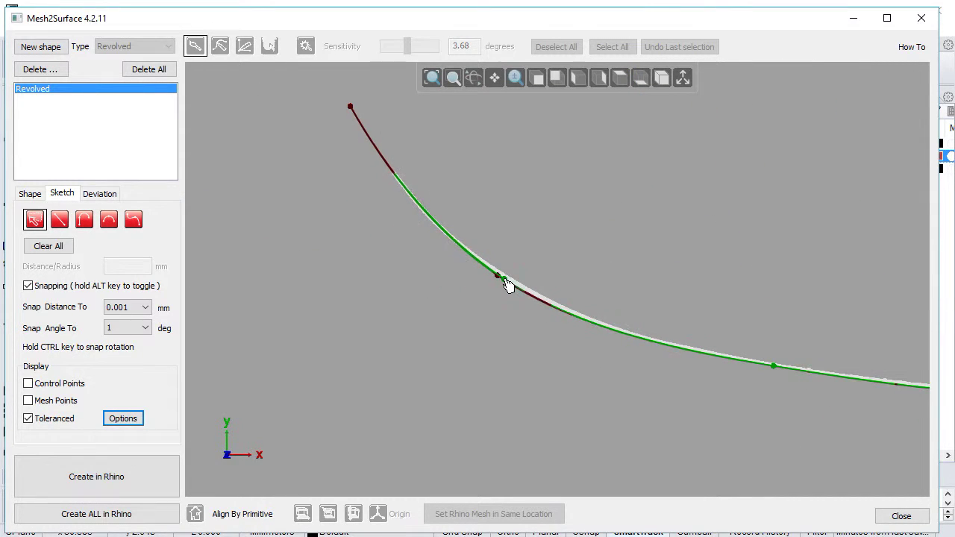
pyautogui.click(508, 280)
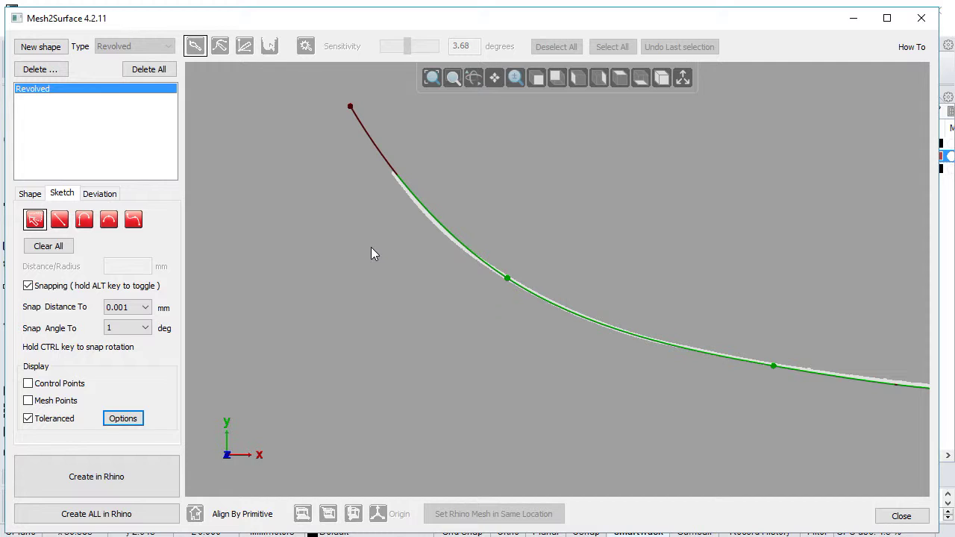
# Reposition the profile's endpoints, extending its top-left start further up along the scan.
pyautogui.moveTo(350, 108); pyautogui.dragTo(508, 280)
pyautogui.click(350, 107)
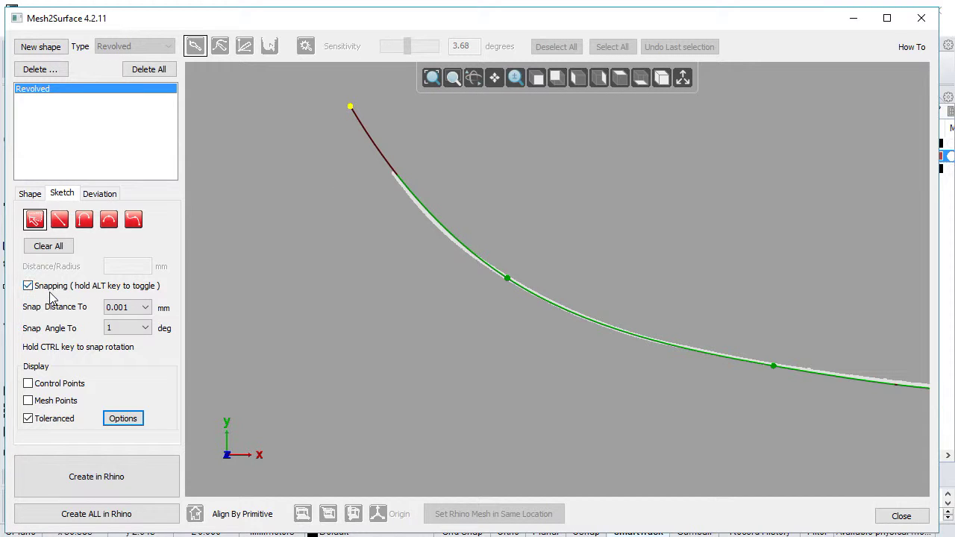
pyautogui.moveTo(505, 373); pyautogui.dragTo(329, 306, button='middle')
pyautogui.scroll(3, 635, 355)
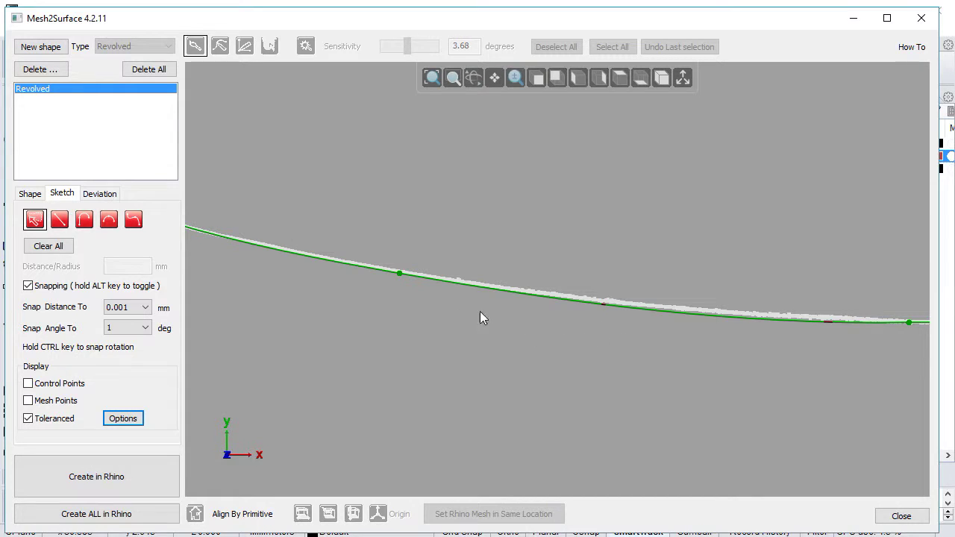
pyautogui.click(403, 274)
pyautogui.moveTo(706, 340); pyautogui.dragTo(643, 347, button='middle')
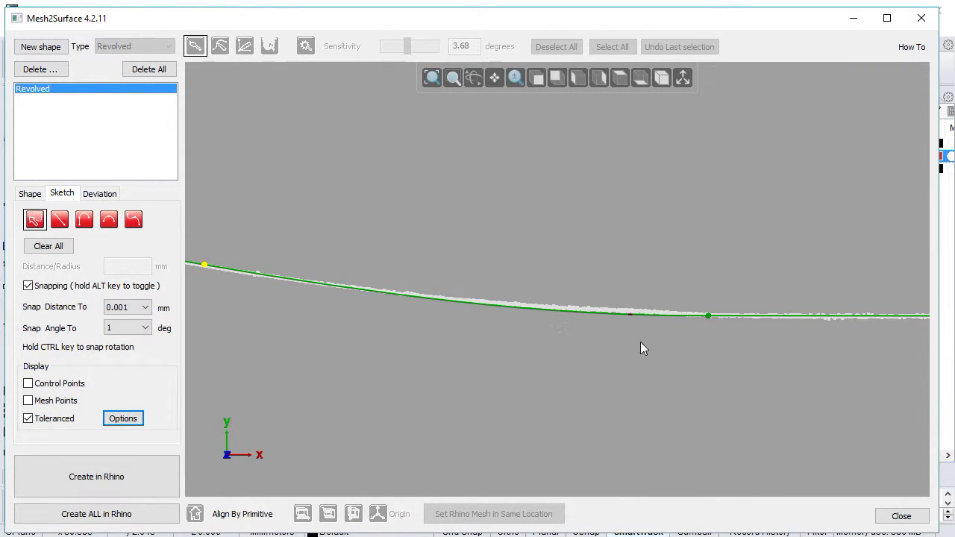
pyautogui.click(709, 321)
pyautogui.moveTo(378, 364); pyautogui.dragTo(567, 373, button='right')
pyautogui.scroll(-3, 567, 373)
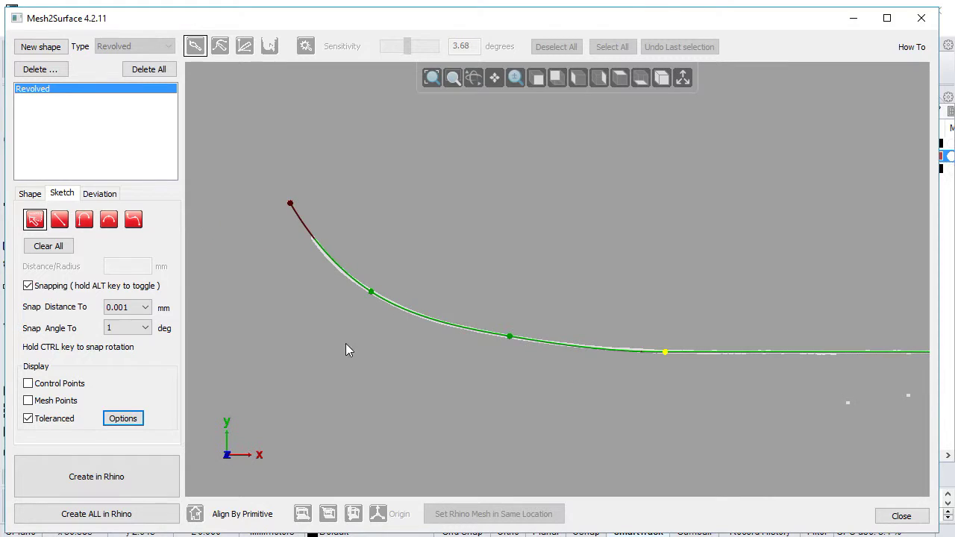
pyautogui.moveTo(347, 347); pyautogui.dragTo(368, 336, button='right')
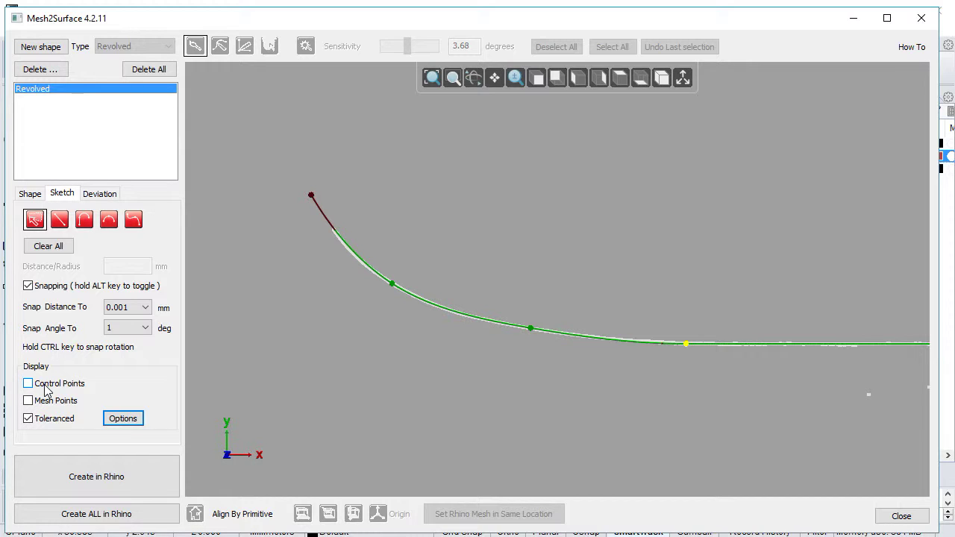
pyautogui.moveTo(311, 195); pyautogui.dragTo(296, 169)
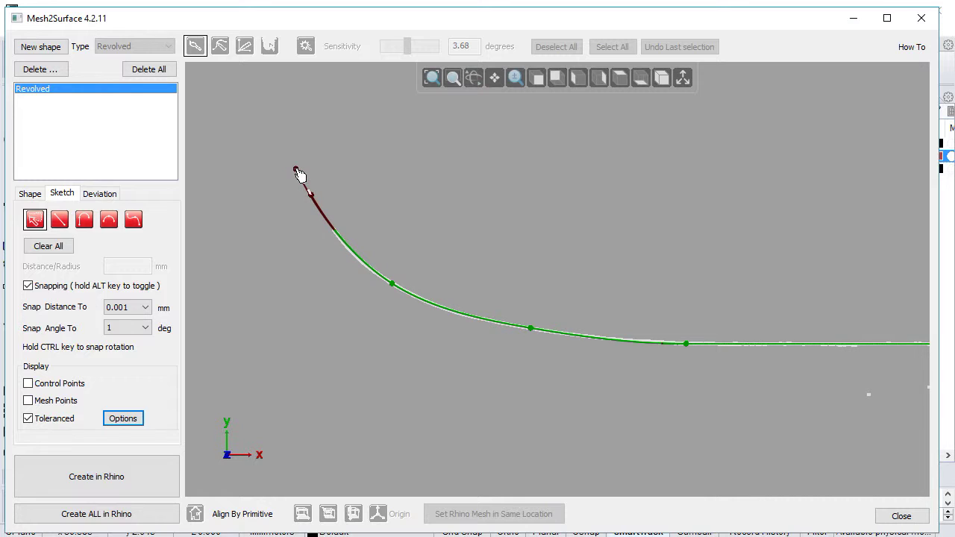
pyautogui.click(29, 384)
# Move a control point along the profile onto the scanned section.
pyautogui.scroll(5, 580, 369)
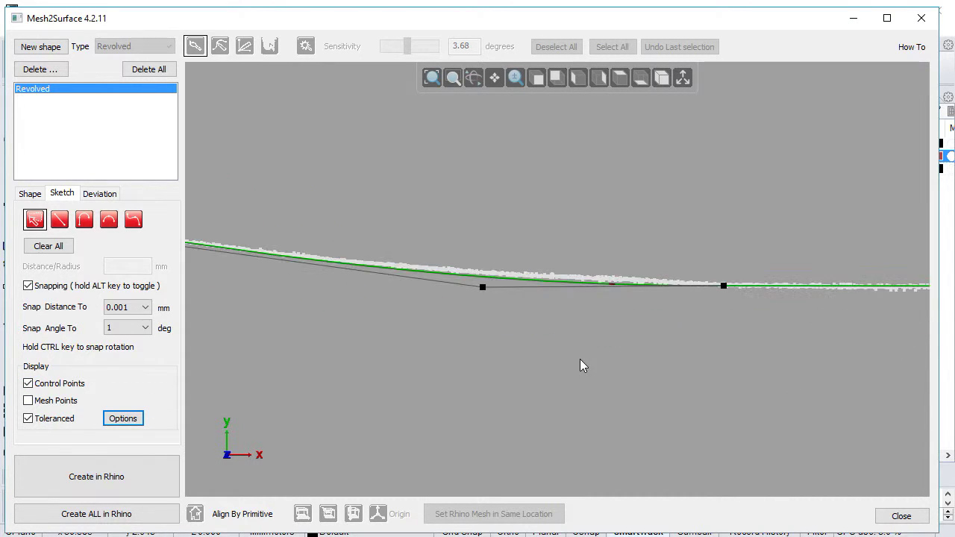
pyautogui.moveTo(607, 335); pyautogui.dragTo(554, 336, button='middle')
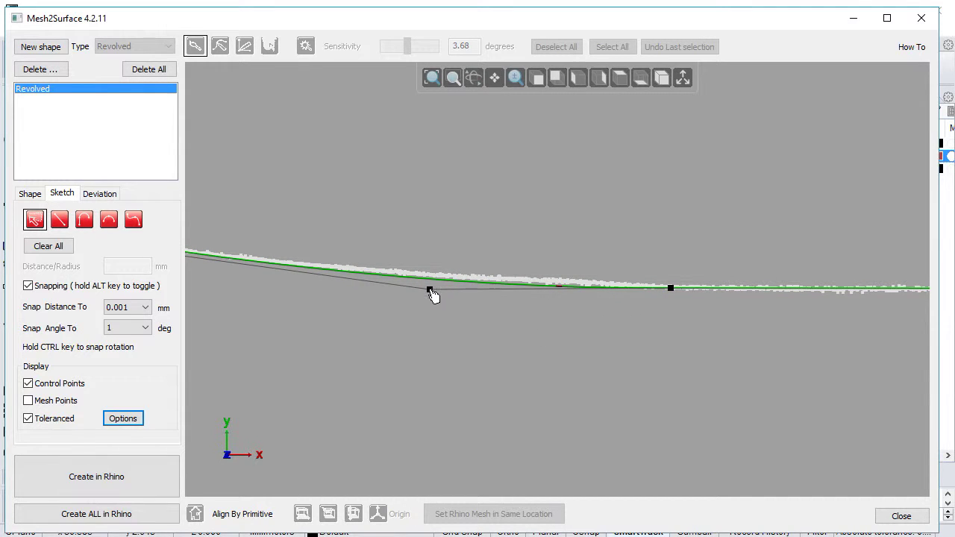
pyautogui.moveTo(431, 290)
pyautogui.mouseDown()
pyautogui.moveTo(440, 309)
pyautogui.moveTo(475, 289)
pyautogui.moveTo(635, 293)
pyautogui.moveTo(571, 279)
pyautogui.mouseUp()
pyautogui.scroll(2, 634, 312)
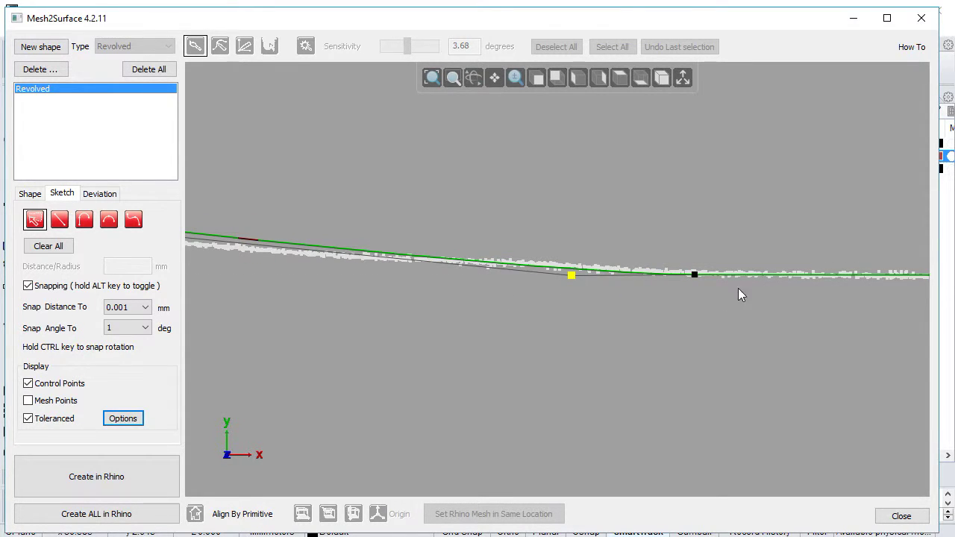
pyautogui.moveTo(527, 321); pyautogui.dragTo(375, 296, button='middle')
pyautogui.scroll(-5, 452, 303)
pyautogui.scroll(4, 736, 241)
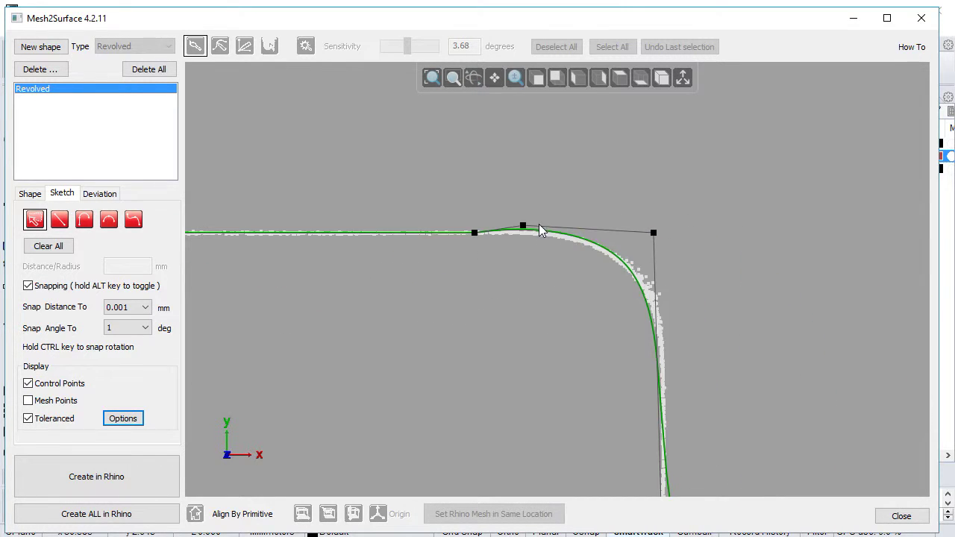
# Reshape the corner and left-end control points to fit the scan's rounded corner.
pyautogui.moveTo(523, 226); pyautogui.dragTo(545, 239)
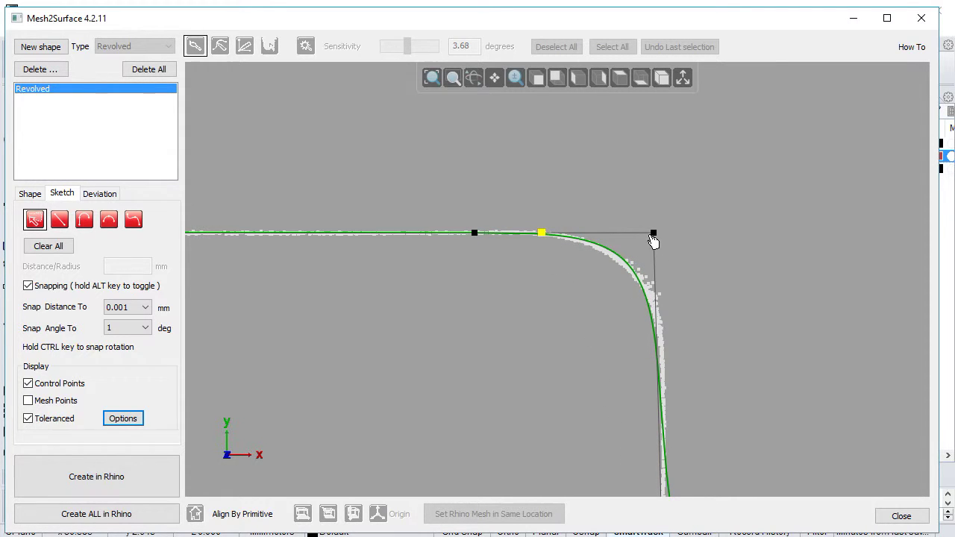
pyautogui.moveTo(653, 241); pyautogui.dragTo(654, 248)
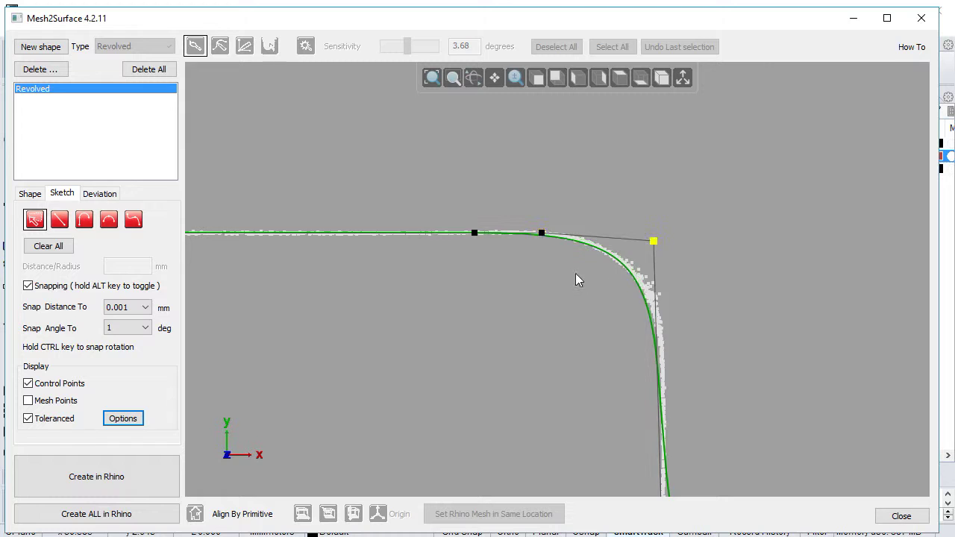
pyautogui.moveTo(578, 276)
pyautogui.mouseDown(button='right')
pyautogui.moveTo(550, 326)
pyautogui.moveTo(505, 234)
pyautogui.moveTo(556, 270)
pyautogui.moveTo(515, 324)
pyautogui.moveTo(687, 346)
pyautogui.mouseUp(button='right')
pyautogui.scroll(3, 312, 226)
pyautogui.scroll(3, 312, 221)
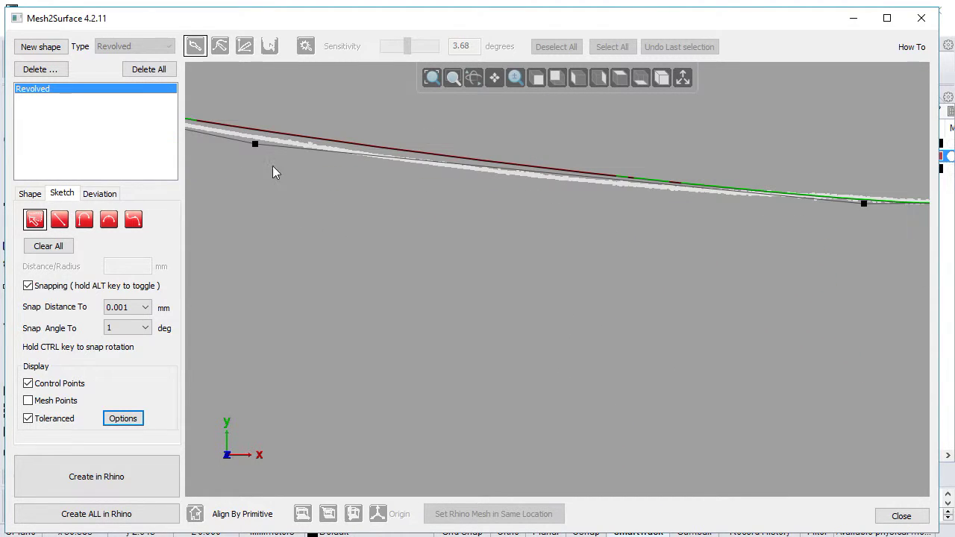
pyautogui.moveTo(260, 151); pyautogui.dragTo(253, 158)
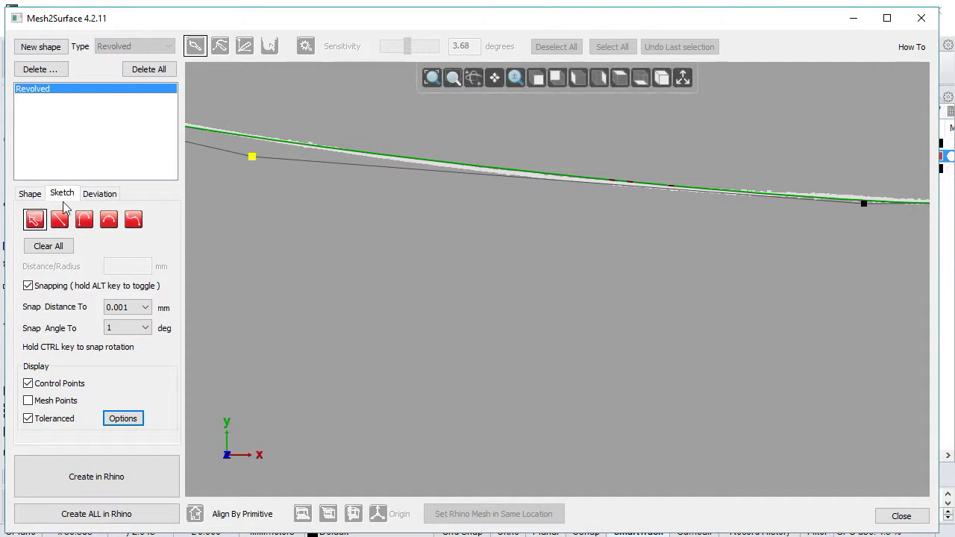
pyautogui.click(30, 195)
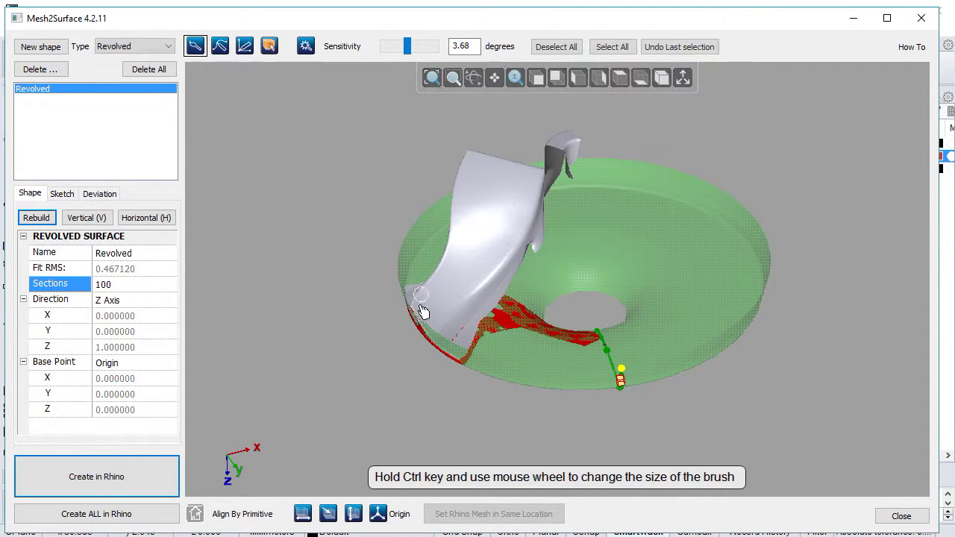
pyautogui.moveTo(426, 309); pyautogui.dragTo(455, 353, button='right')
pyautogui.scroll(2, 455, 353)
pyautogui.scroll(3, 348, 255)
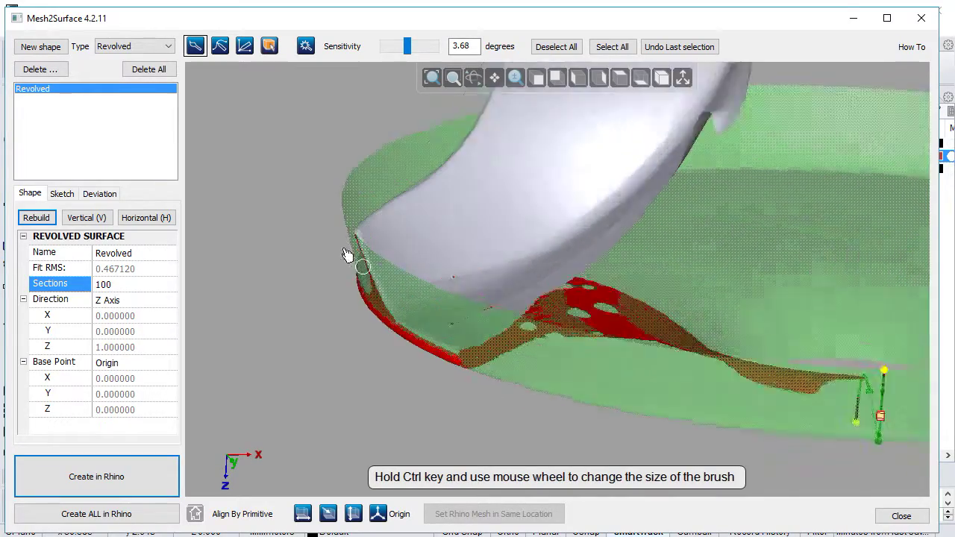
pyautogui.scroll(2, 301, 253)
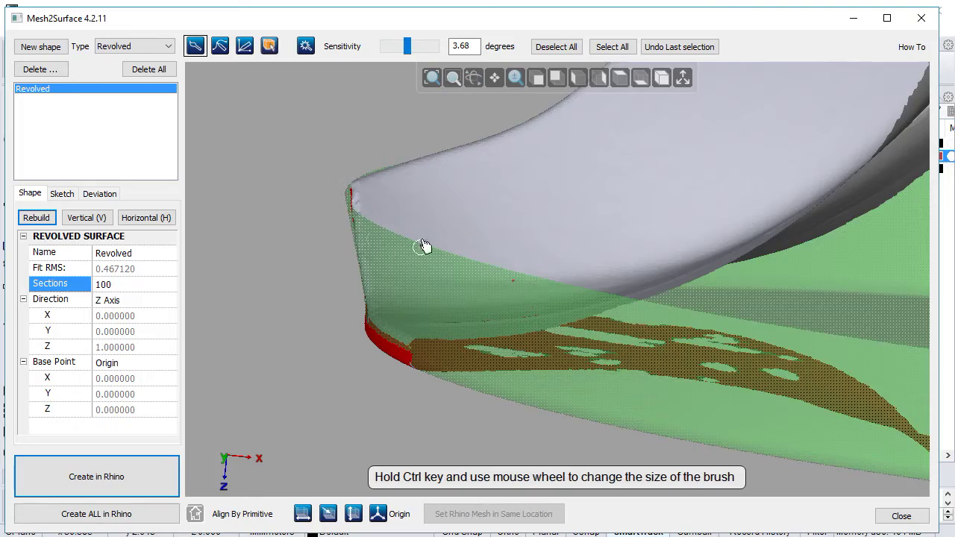
pyautogui.moveTo(424, 245)
pyautogui.mouseDown(button='right')
pyautogui.moveTo(405, 209)
pyautogui.moveTo(458, 224)
pyautogui.mouseUp(button='right')
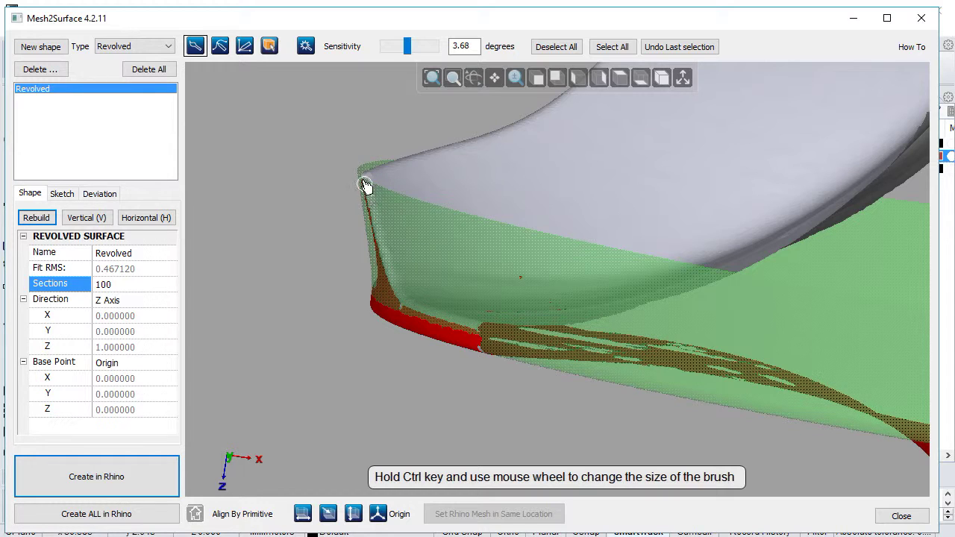
pyautogui.click(61, 194)
# Hide the control points and extend the profile's steep end further downward.
pyautogui.scroll(3, 592, 282)
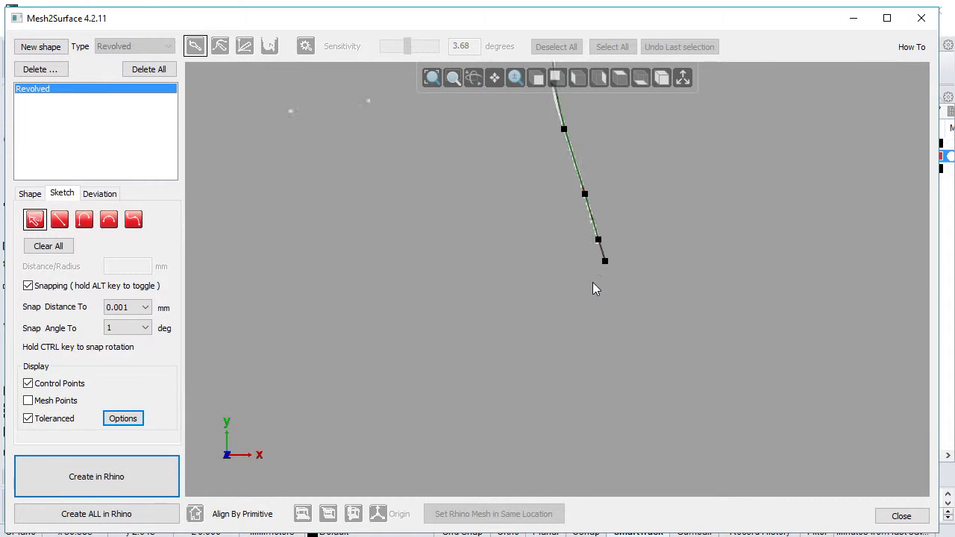
pyautogui.click(43, 386)
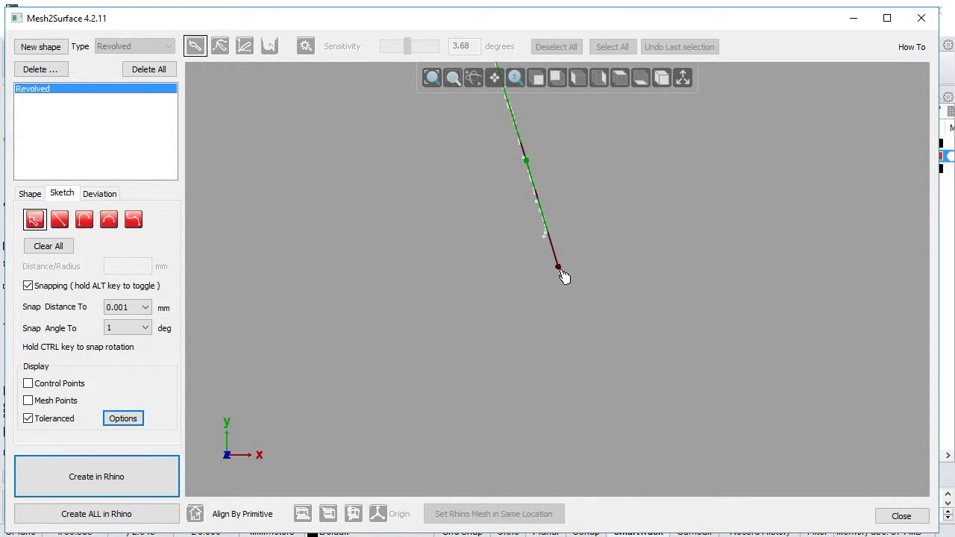
pyautogui.moveTo(559, 269); pyautogui.dragTo(603, 419)
pyautogui.moveTo(429, 345); pyautogui.dragTo(616, 363, button='middle')
pyautogui.scroll(-4, 655, 368)
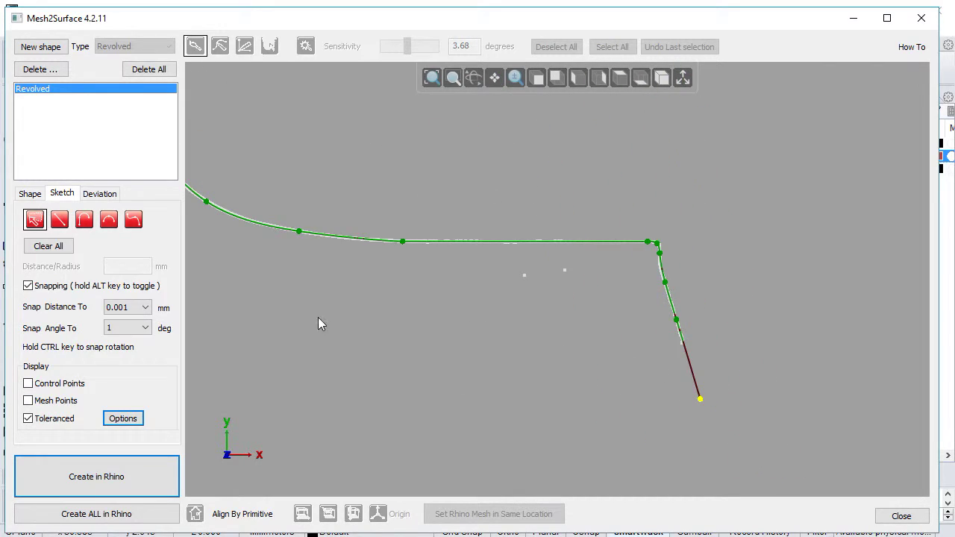
# Inspect the updated revolved ring in 3-D from oblique and side angles.
pyautogui.click(30, 194)
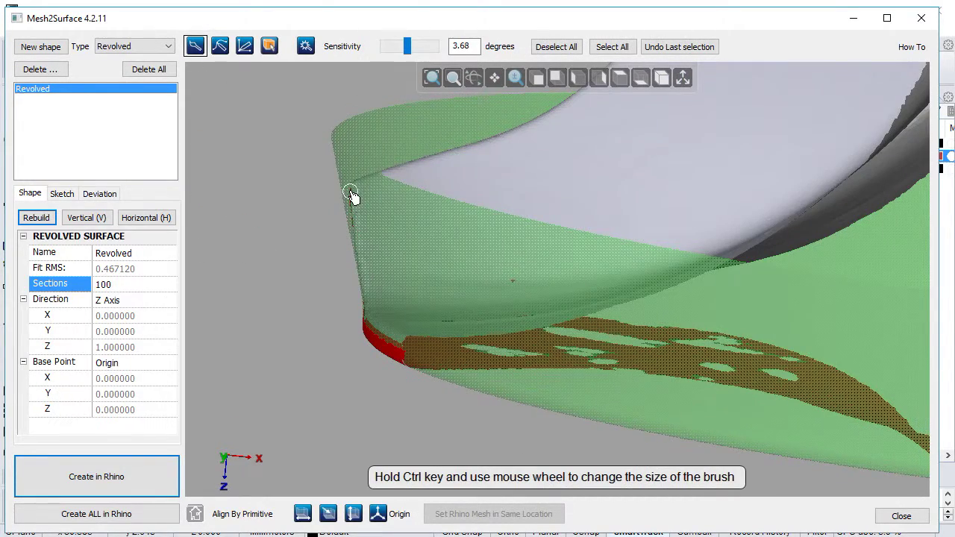
pyautogui.scroll(-5, 305, 237)
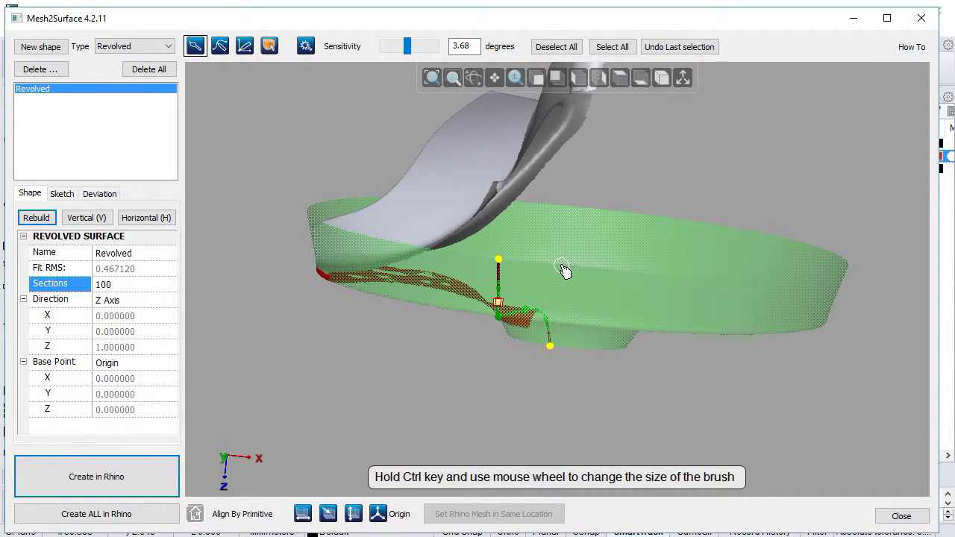
pyautogui.moveTo(289, 223); pyautogui.dragTo(534, 424, button='right')
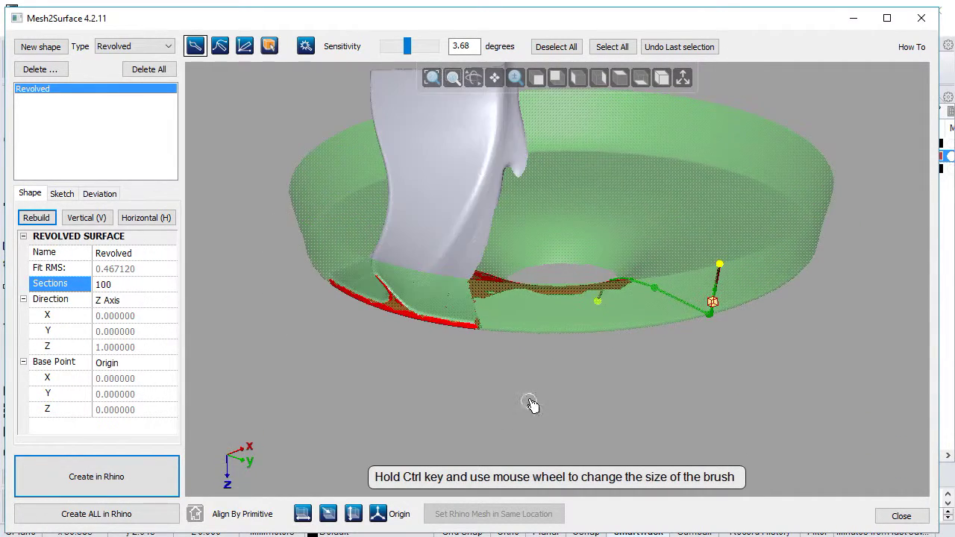
pyautogui.moveTo(519, 204); pyautogui.dragTo(488, 246, button='right')
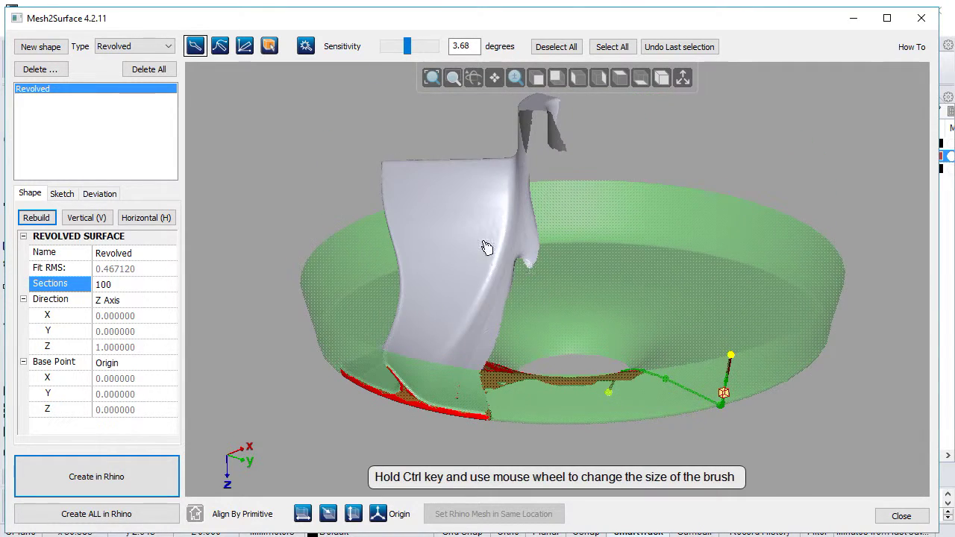
pyautogui.moveTo(523, 274); pyautogui.dragTo(594, 273, button='right')
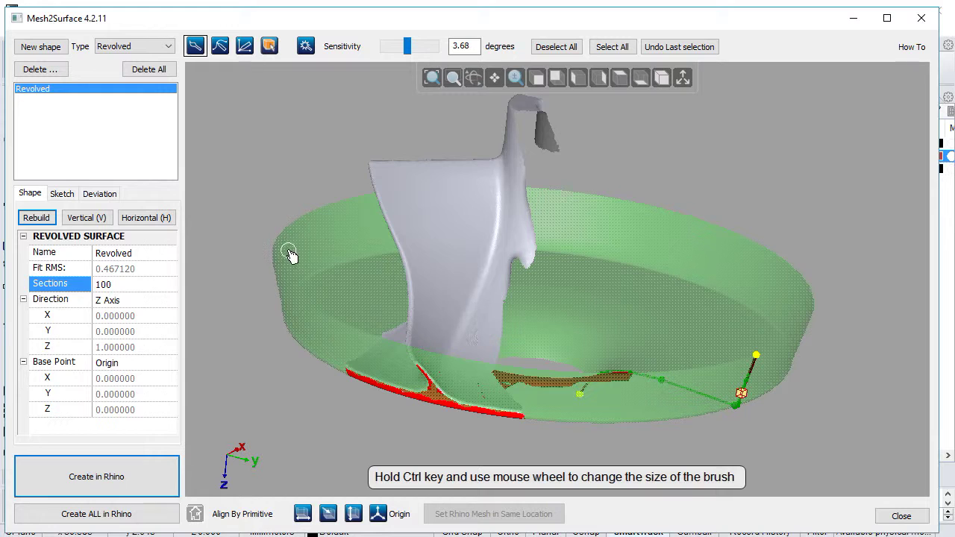
pyautogui.click(60, 50)
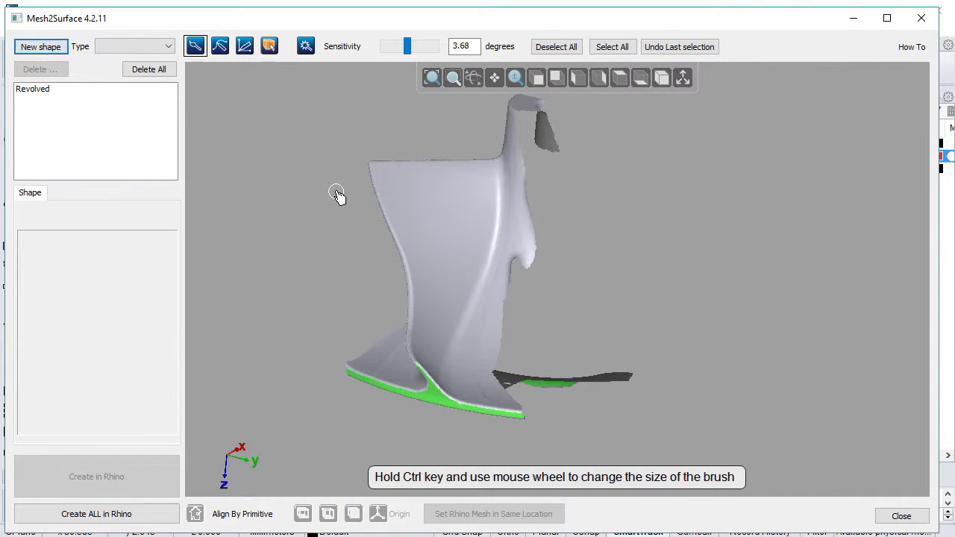
# Grow a Magic Wand selection over the blade body at 2-degree sensitivity.
pyautogui.click(194, 49)
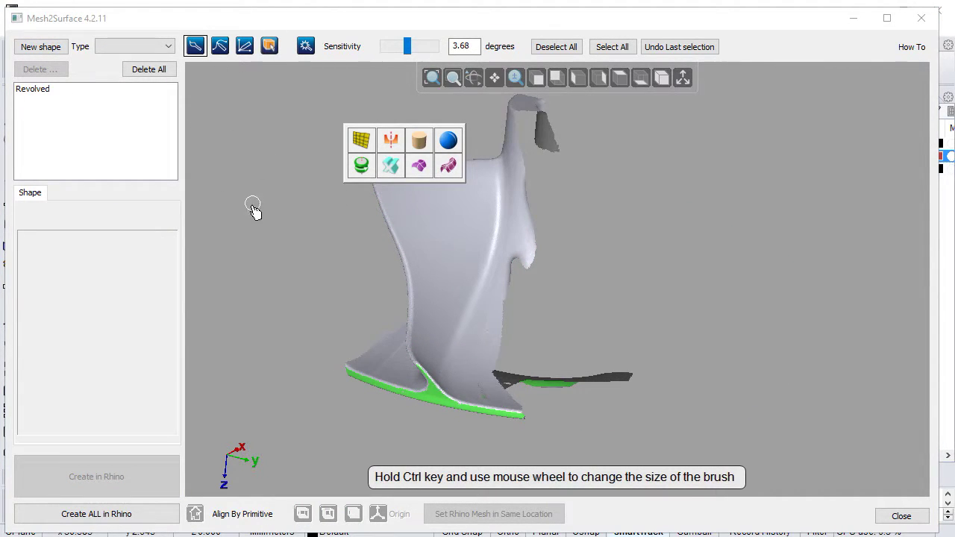
pyautogui.moveTo(329, 291); pyautogui.dragTo(365, 276, button='right')
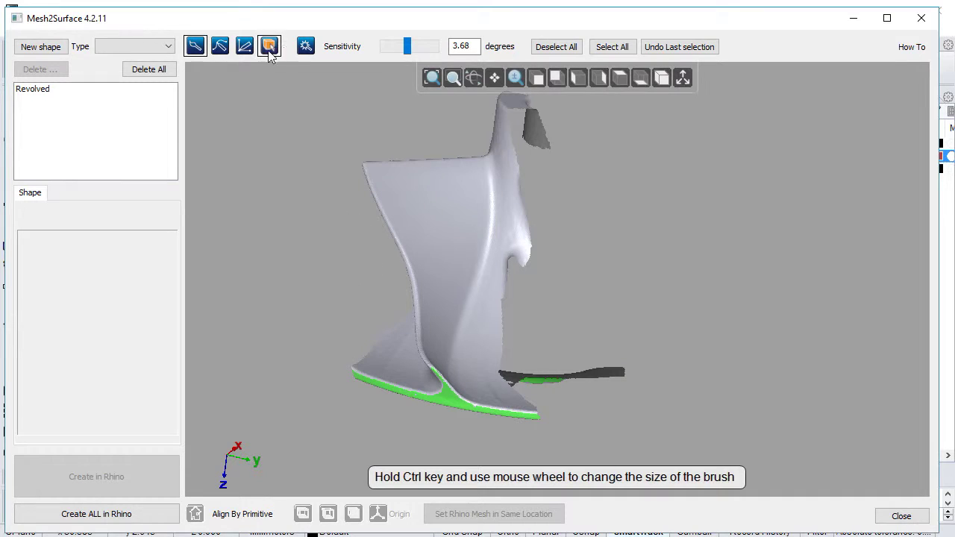
pyautogui.click(306, 46)
pyautogui.moveTo(328, 266); pyautogui.dragTo(473, 236, button='right')
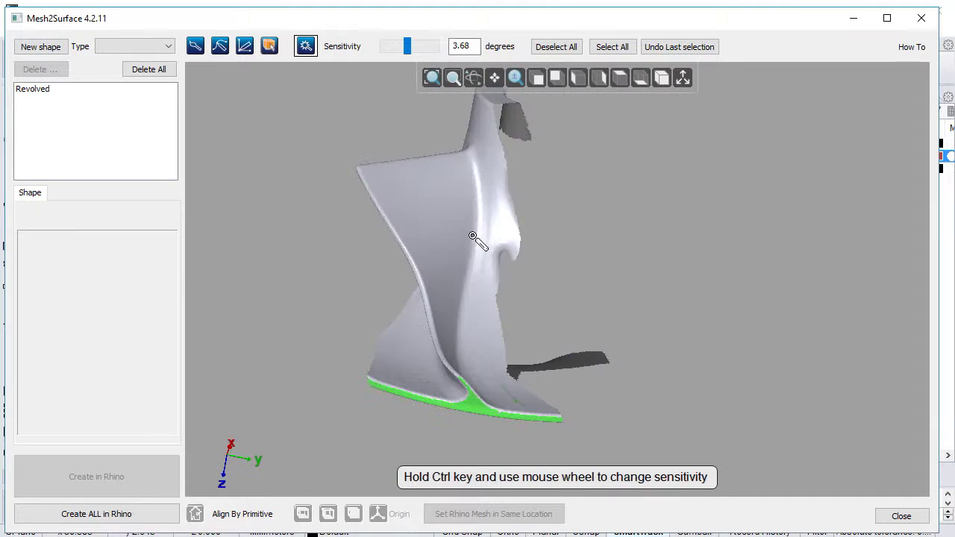
pyautogui.click(503, 203)
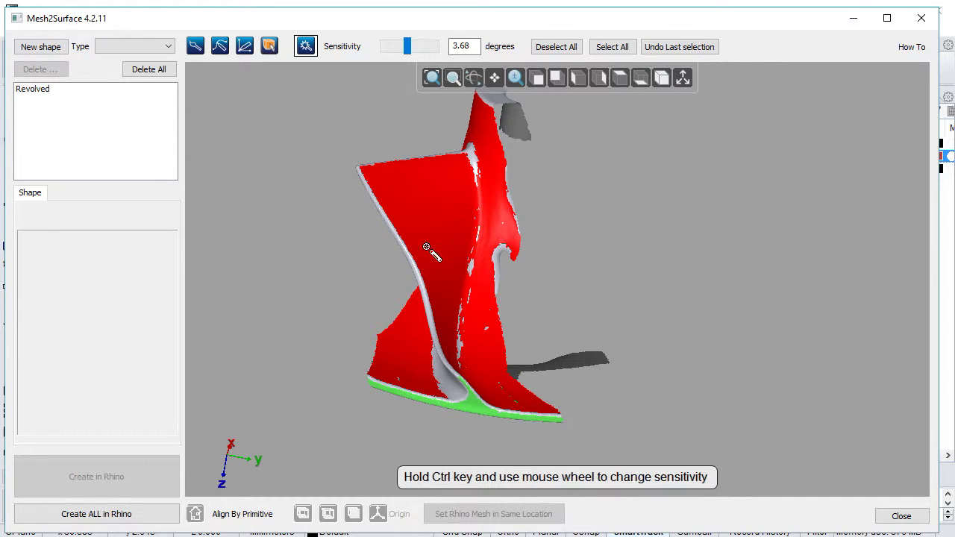
pyautogui.moveTo(406, 49); pyautogui.dragTo(395, 50)
# Brush the top lip and grey wing into the selection with Free Form.
pyautogui.moveTo(565, 320); pyautogui.dragTo(429, 392, button='right')
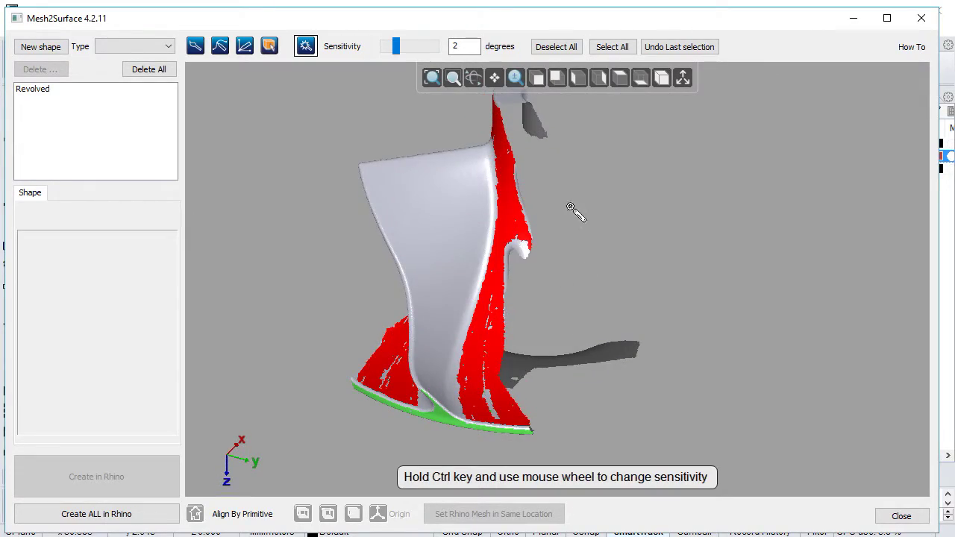
pyautogui.scroll(6, 543, 320)
pyautogui.moveTo(500, 271)
pyautogui.mouseDown(button='right')
pyautogui.moveTo(549, 330)
pyautogui.moveTo(458, 387)
pyautogui.mouseUp(button='right')
pyautogui.moveTo(508, 297); pyautogui.dragTo(579, 345, button='right')
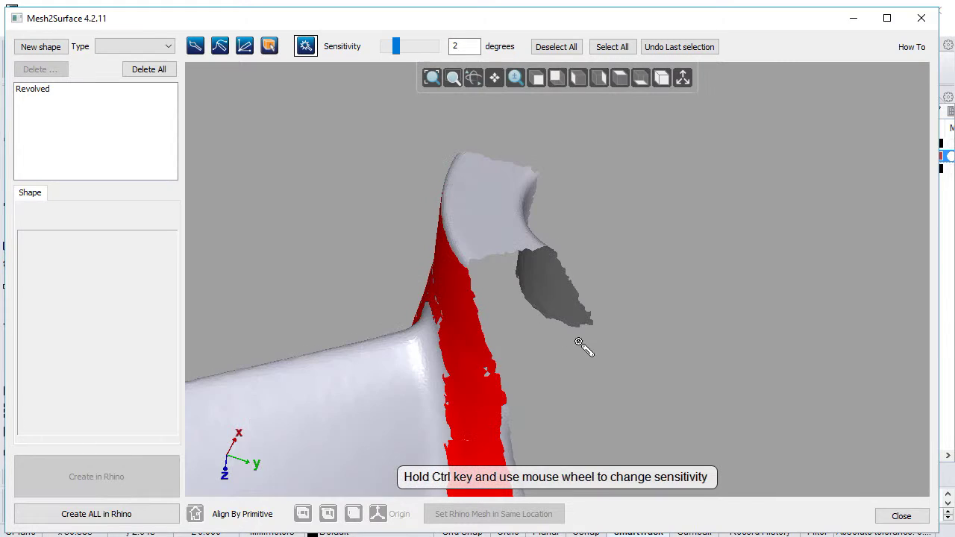
pyautogui.click(194, 53)
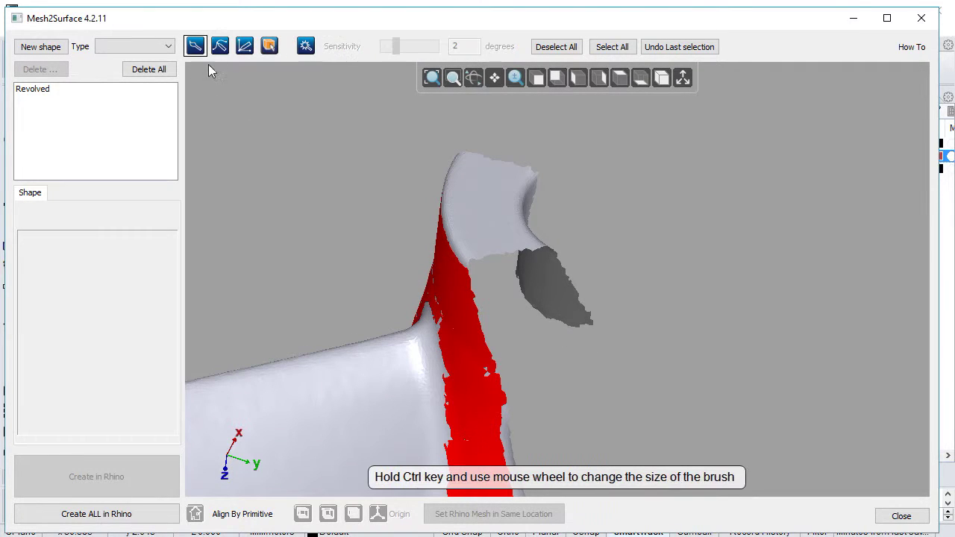
pyautogui.moveTo(552, 145); pyautogui.dragTo(449, 139)
pyautogui.moveTo(537, 156)
pyautogui.mouseDown()
pyautogui.moveTo(654, 321)
pyautogui.moveTo(604, 292)
pyautogui.mouseUp()
pyautogui.rightClick(625, 244)
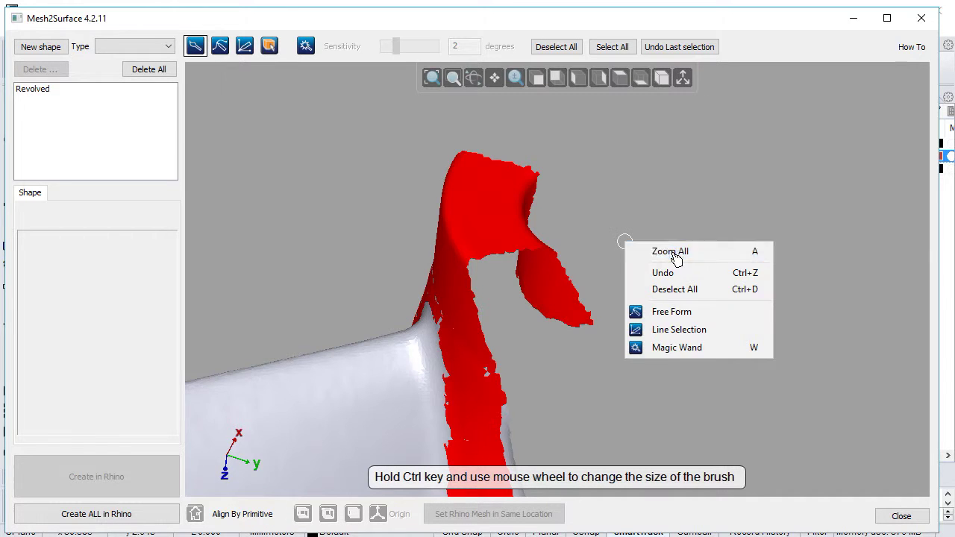
pyautogui.moveTo(625, 246)
pyautogui.mouseDown(button='right')
pyautogui.moveTo(629, 363)
pyautogui.moveTo(560, 392)
pyautogui.moveTo(700, 358)
pyautogui.moveTo(743, 333)
pyautogui.moveTo(634, 350)
pyautogui.mouseUp(button='right')
pyautogui.moveTo(514, 395); pyautogui.dragTo(605, 380)
pyautogui.moveTo(517, 339); pyautogui.dragTo(411, 336, button='right')
# Create Revolved(1) from the selection with Direction Z Axis and Base Point Origin.
pyautogui.click(141, 46)
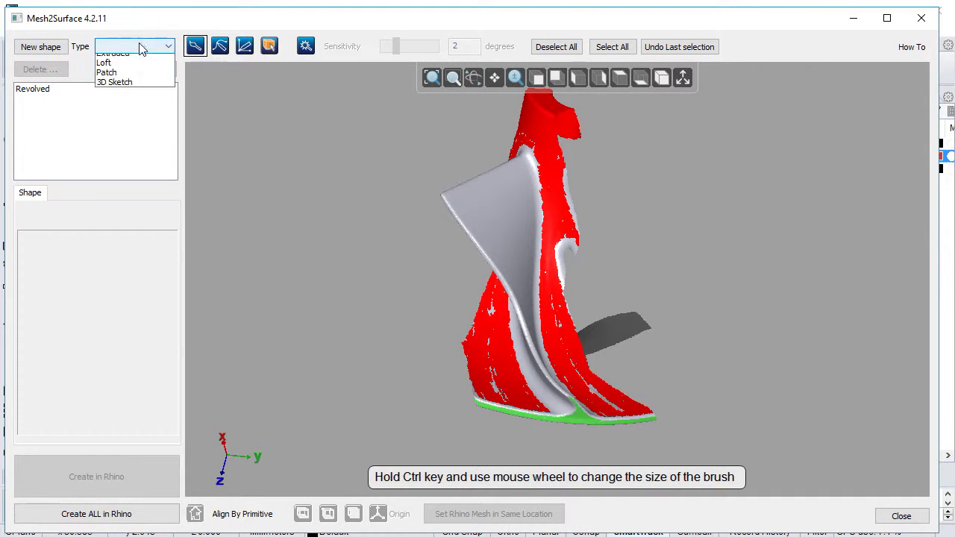
pyautogui.click(137, 101)
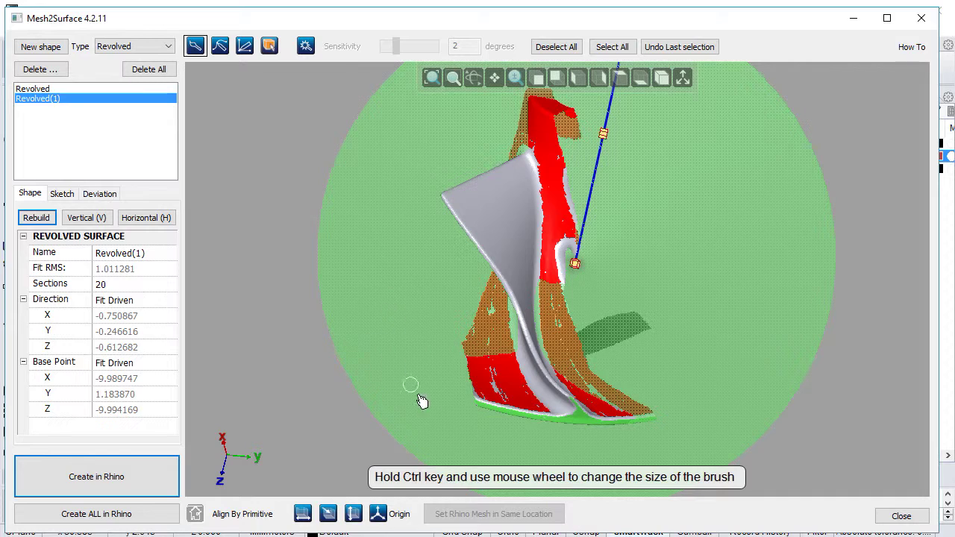
pyautogui.moveTo(422, 400); pyautogui.dragTo(314, 372, button='right')
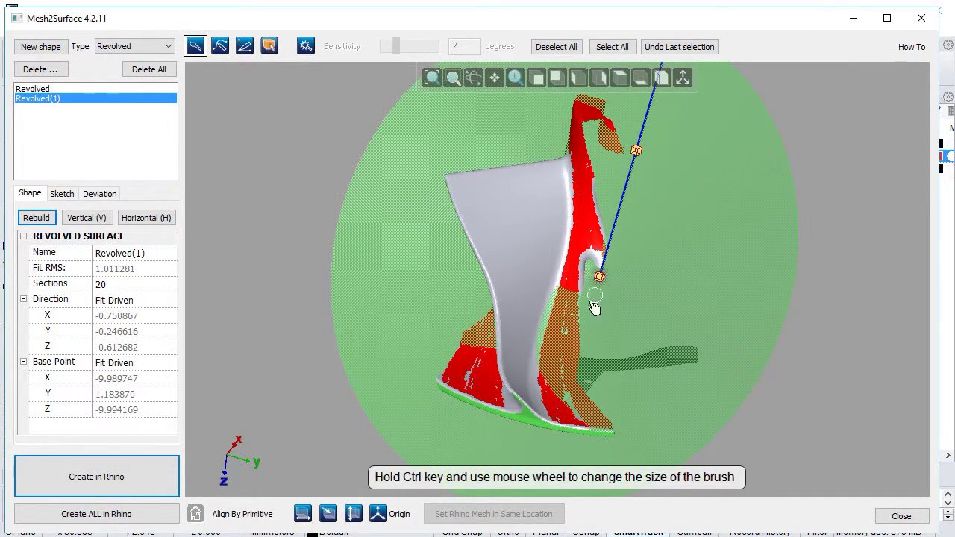
pyautogui.click(151, 301)
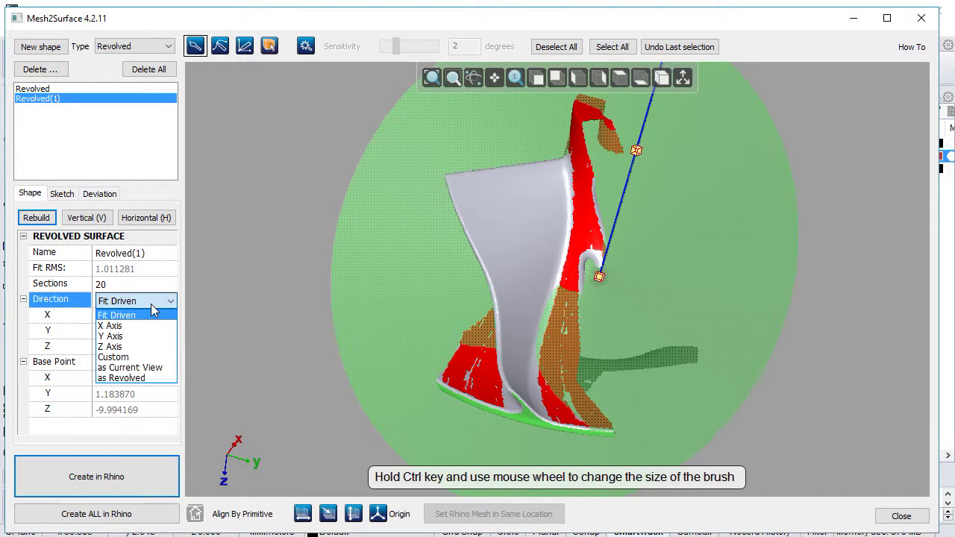
pyautogui.click(134, 345)
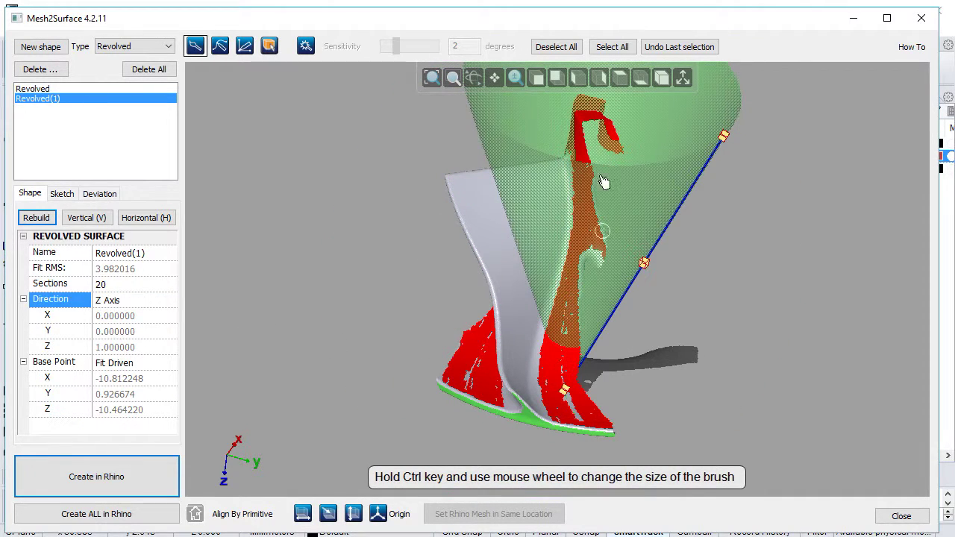
pyautogui.click(119, 363)
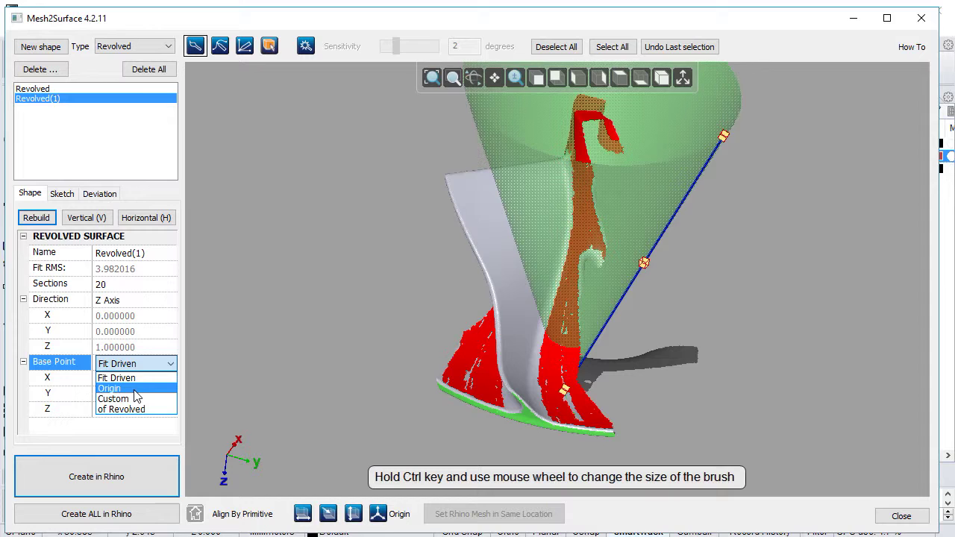
pyautogui.click(135, 391)
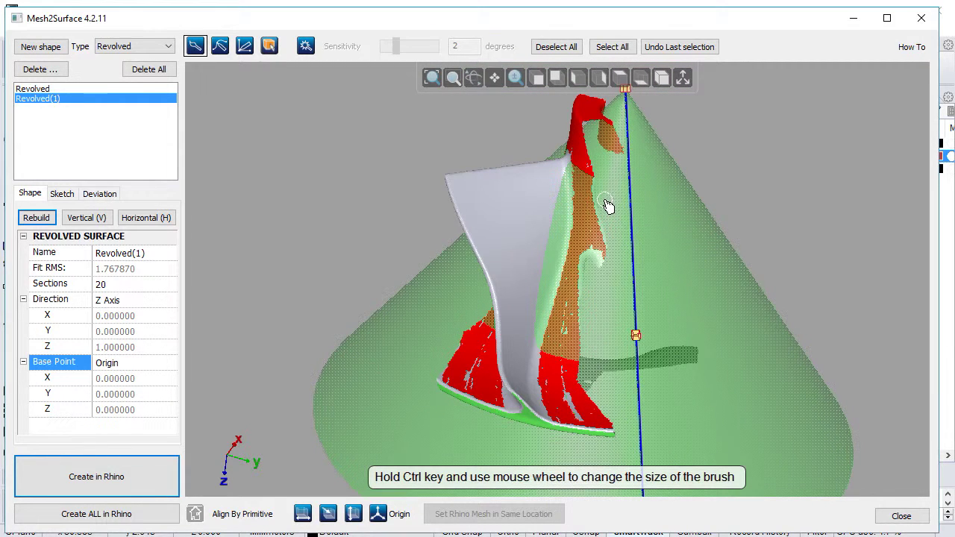
pyautogui.click(63, 195)
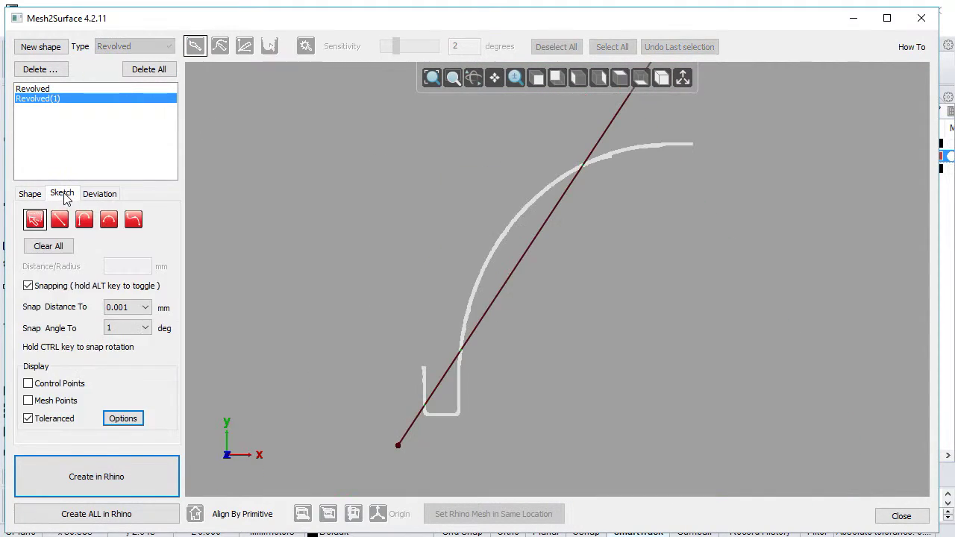
# Delete the existing axis line from the Revolved(1) profile sketch.
pyautogui.click(493, 314)
pyautogui.press('Delete')
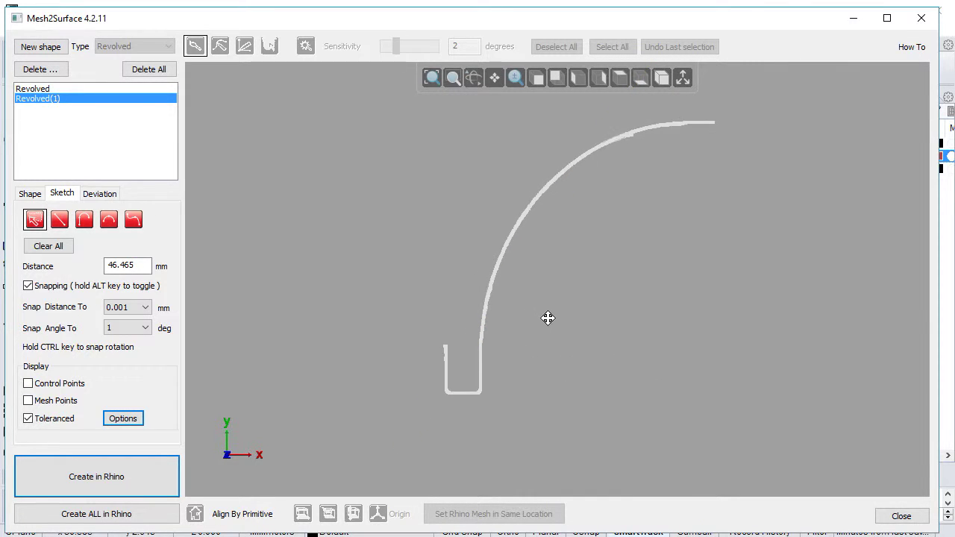
pyautogui.scroll(5, 499, 332)
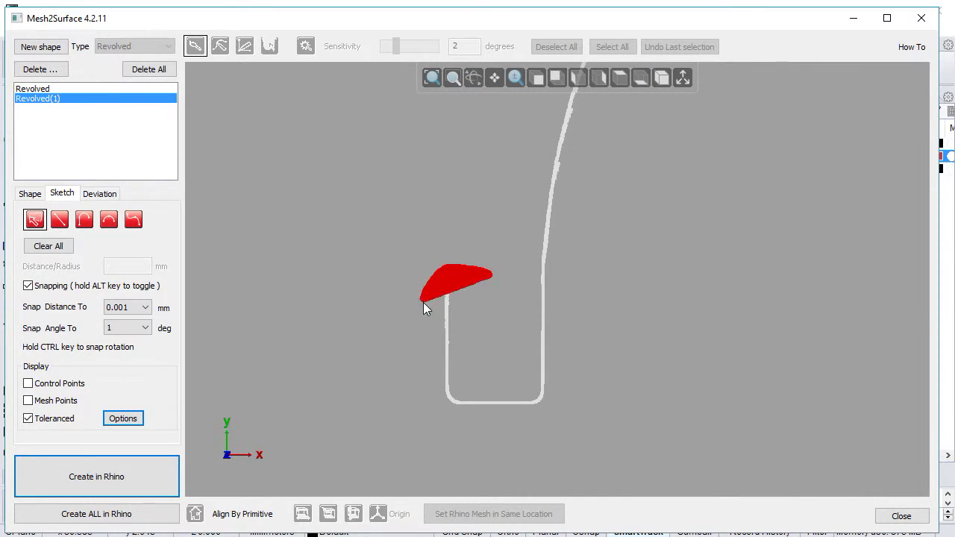
# Fit straight lines along the profile's left, right and bottom edges, right line about 3.07 mm.
pyautogui.moveTo(422, 302)
pyautogui.mouseDown()
pyautogui.moveTo(421, 346)
pyautogui.moveTo(448, 386)
pyautogui.mouseUp()
pyautogui.moveTo(567, 271)
pyautogui.mouseDown()
pyautogui.moveTo(524, 276)
pyautogui.moveTo(516, 311)
pyautogui.moveTo(530, 367)
pyautogui.moveTo(552, 383)
pyautogui.moveTo(528, 396)
pyautogui.moveTo(513, 429)
pyautogui.moveTo(474, 420)
pyautogui.moveTo(478, 391)
pyautogui.mouseUp()
pyautogui.scroll(4, 457, 304)
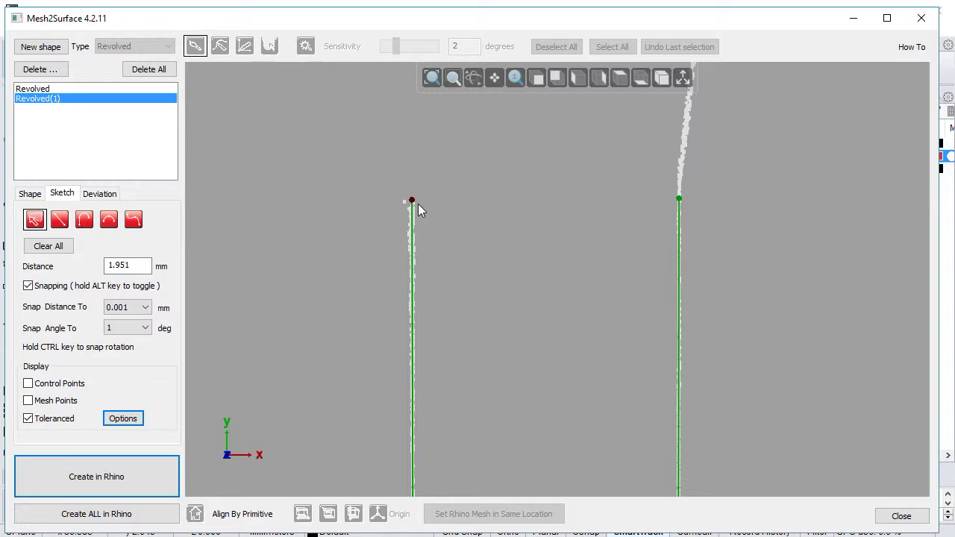
pyautogui.moveTo(413, 200); pyautogui.dragTo(411, 210)
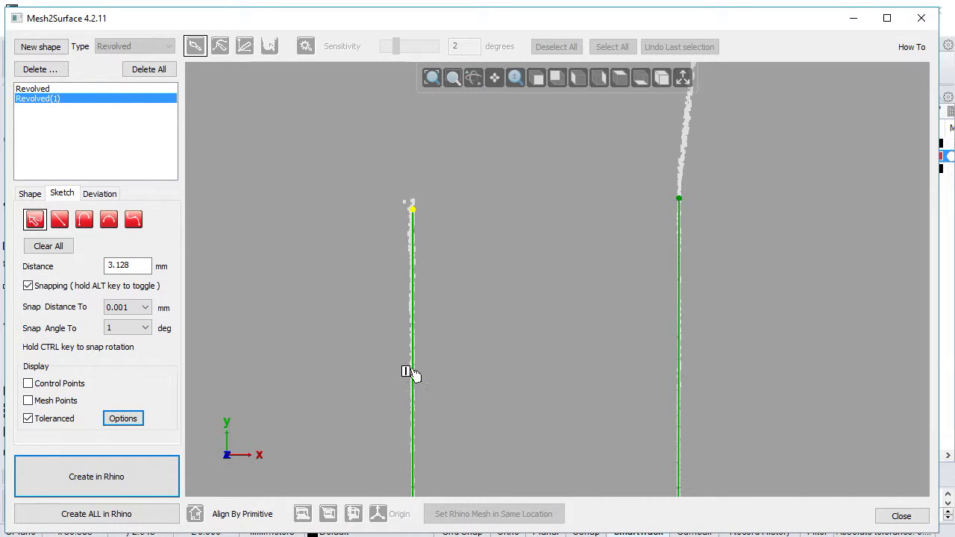
pyautogui.moveTo(408, 379); pyautogui.dragTo(581, 134, button='middle')
pyautogui.moveTo(564, 132)
pyautogui.mouseDown()
pyautogui.moveTo(565, 213)
pyautogui.moveTo(576, 202)
pyautogui.moveTo(563, 203)
pyautogui.moveTo(565, 138)
pyautogui.mouseUp()
pyautogui.moveTo(633, 334); pyautogui.dragTo(718, 211, button='middle')
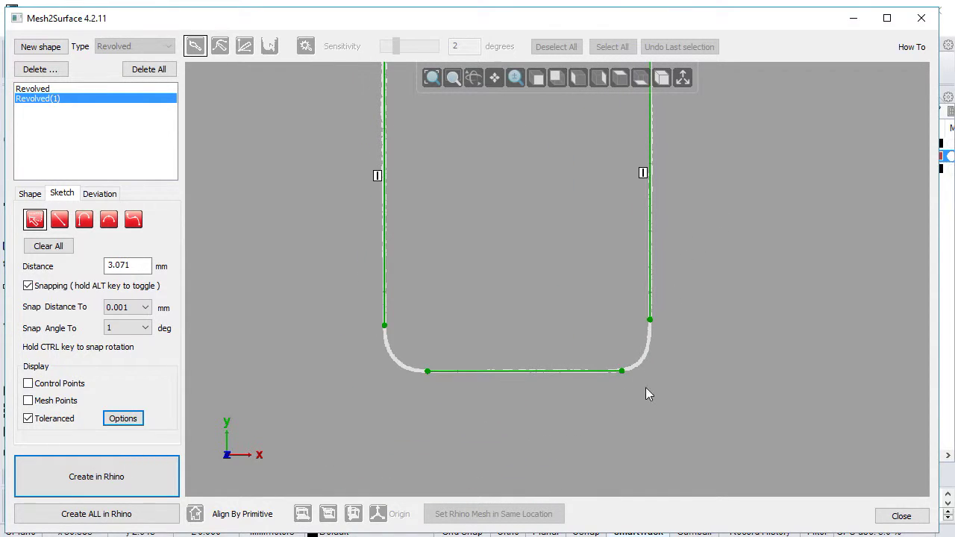
# Fillet the lower-left and lower-right corners with tangent arcs of radius 0.394 and 0.344.
pyautogui.click(84, 221)
pyautogui.scroll(4, 418, 326)
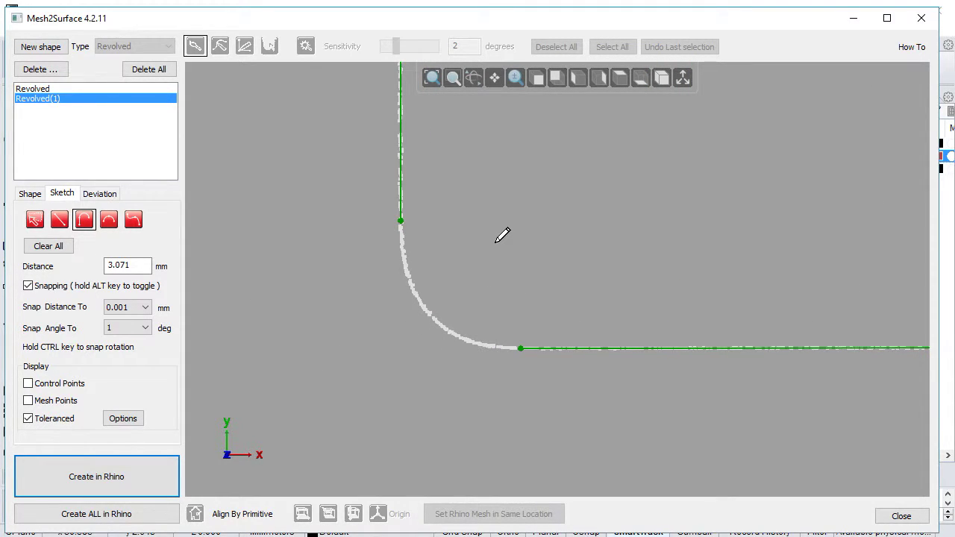
pyautogui.click(400, 220)
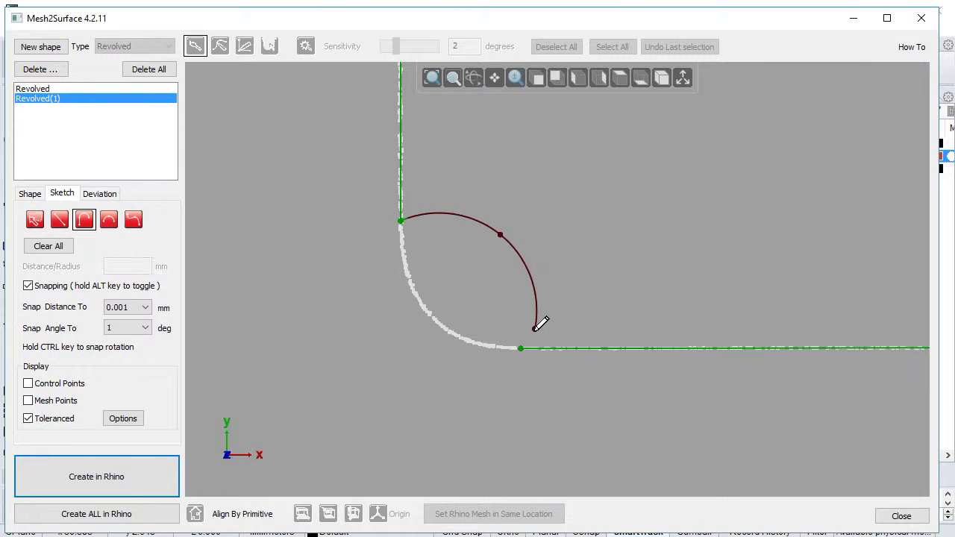
pyautogui.click(526, 335)
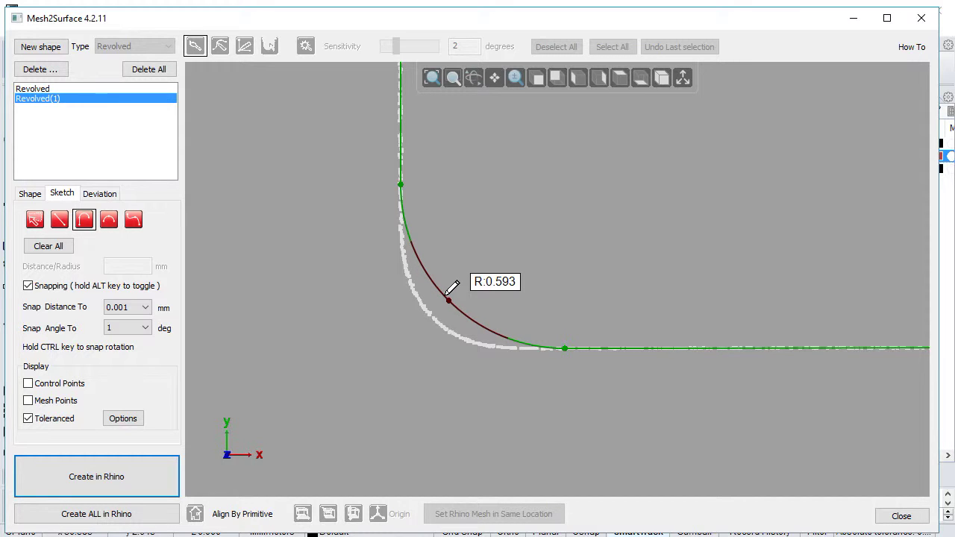
pyautogui.scroll(5, 452, 288)
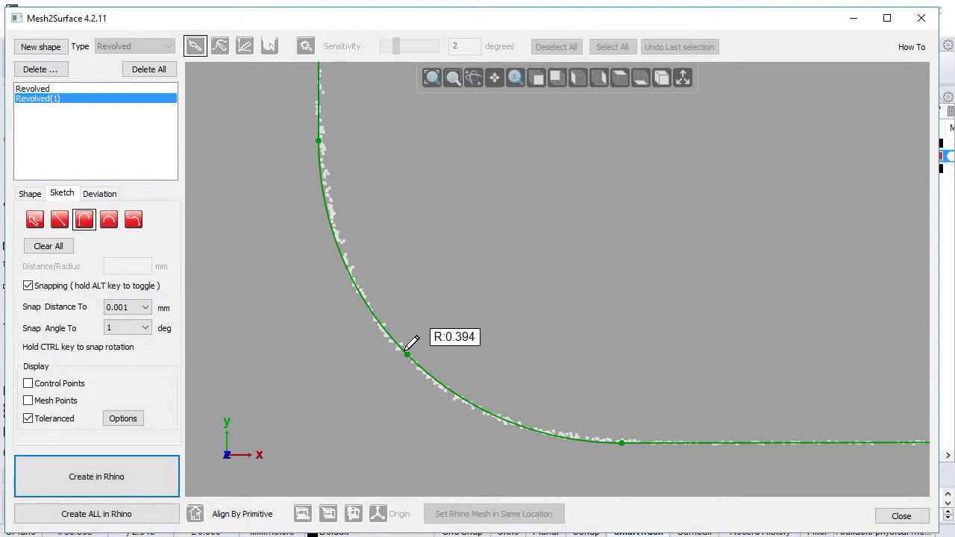
pyautogui.click(409, 344)
pyautogui.scroll(-3, 473, 296)
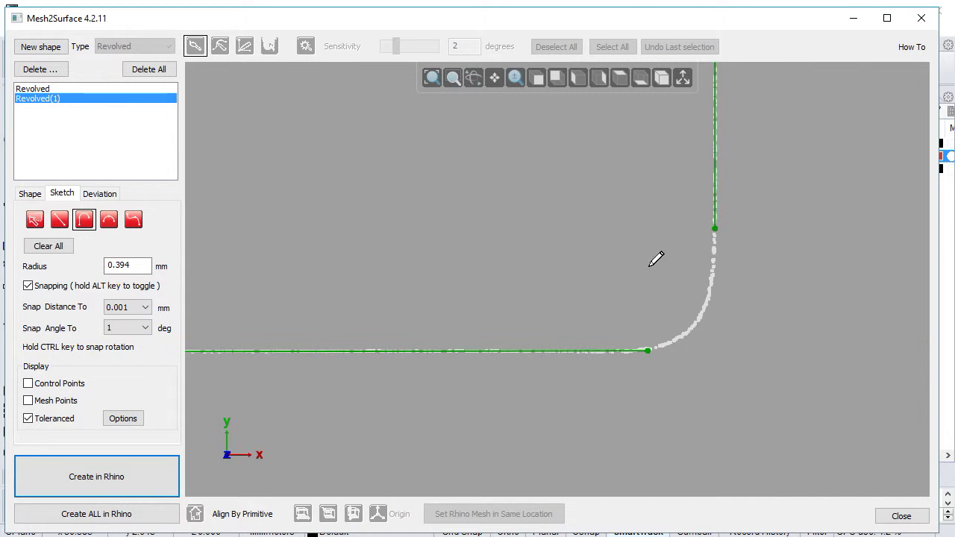
pyautogui.click(715, 228)
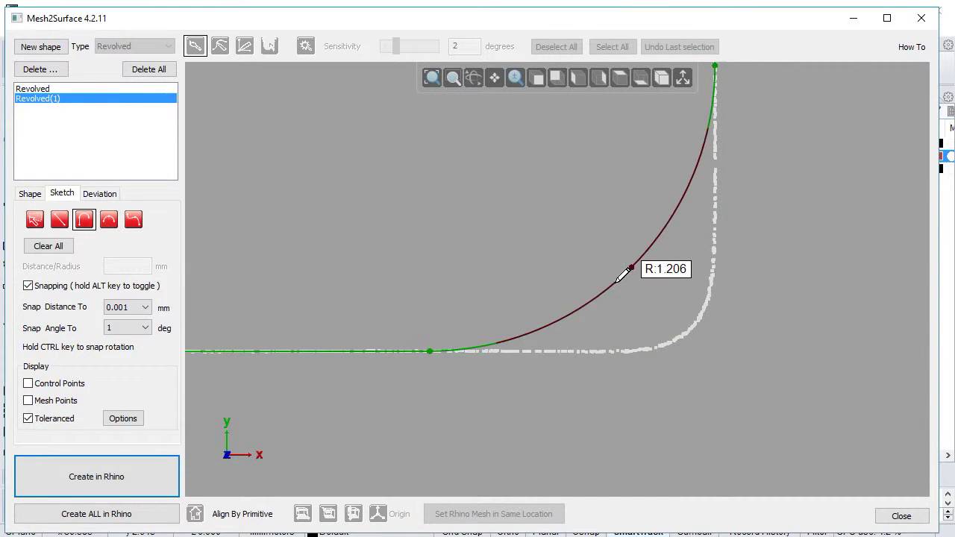
pyautogui.scroll(2, 690, 328)
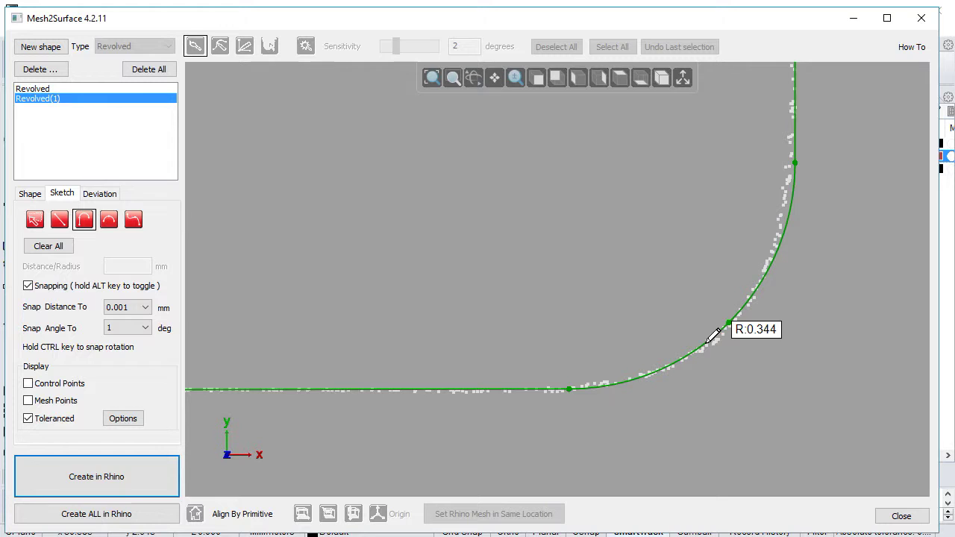
pyautogui.click(710, 340)
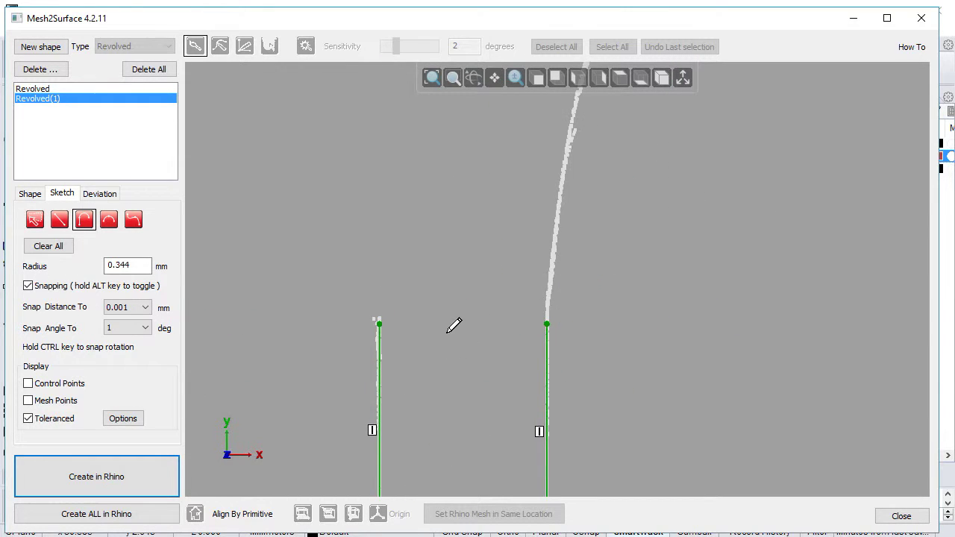
pyautogui.scroll(-3, 452, 324)
# Zoom in on the U-shaped bottom of the Revolved(1) profile sketch.
pyautogui.scroll(2, 567, 302)
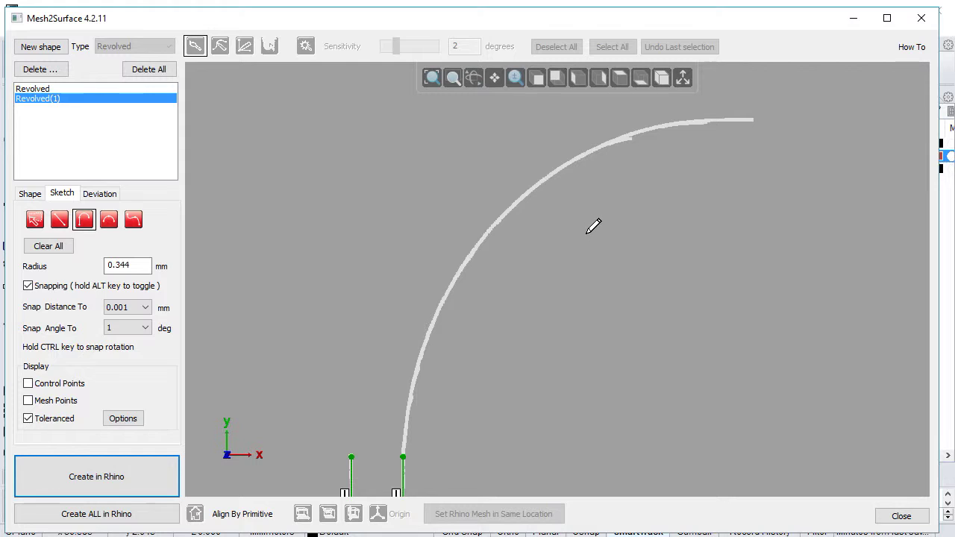
# Sketch a fitted curve from the right line's top along the arc to its outer tip.
pyautogui.click(133, 219)
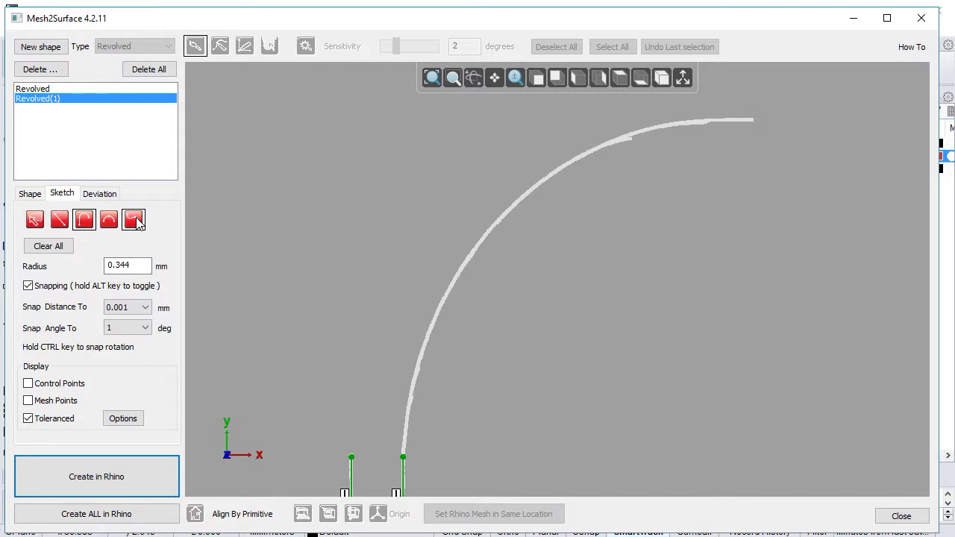
pyautogui.click(403, 456)
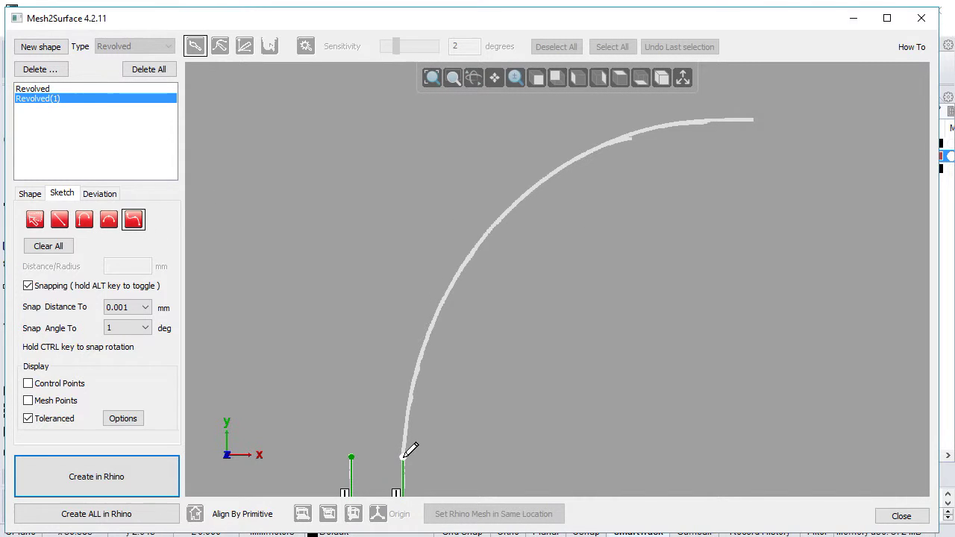
pyautogui.click(444, 300)
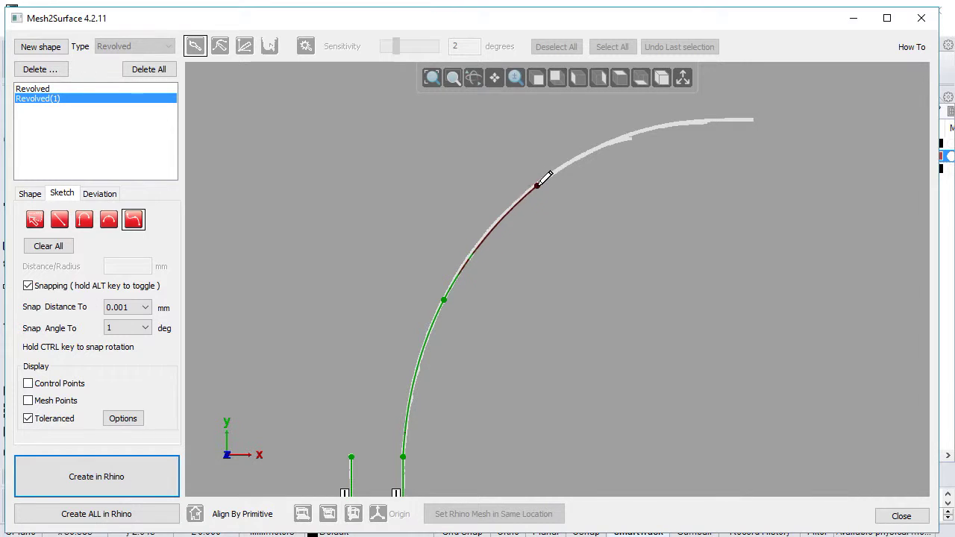
pyautogui.scroll(2, 537, 181)
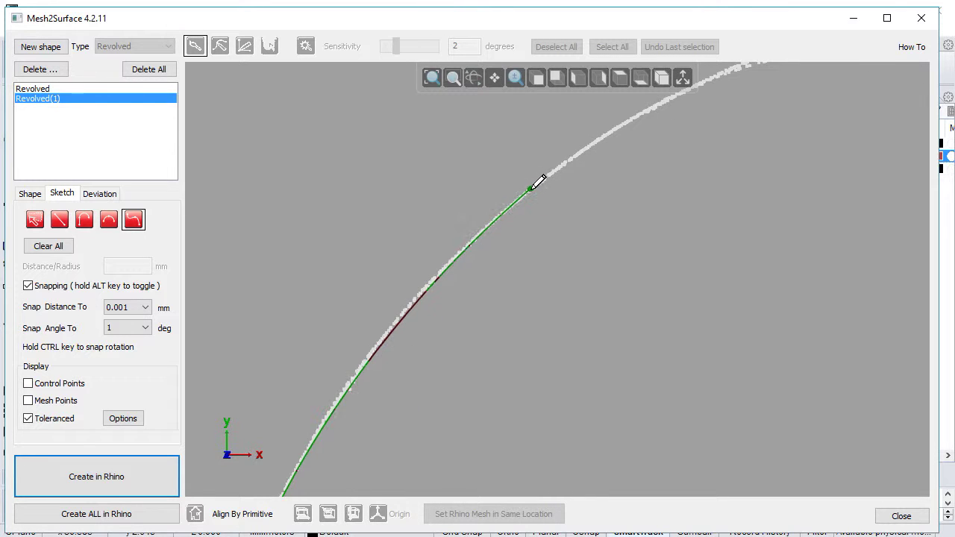
pyautogui.click(424, 281)
pyautogui.moveTo(686, 186); pyautogui.dragTo(527, 307, button='middle')
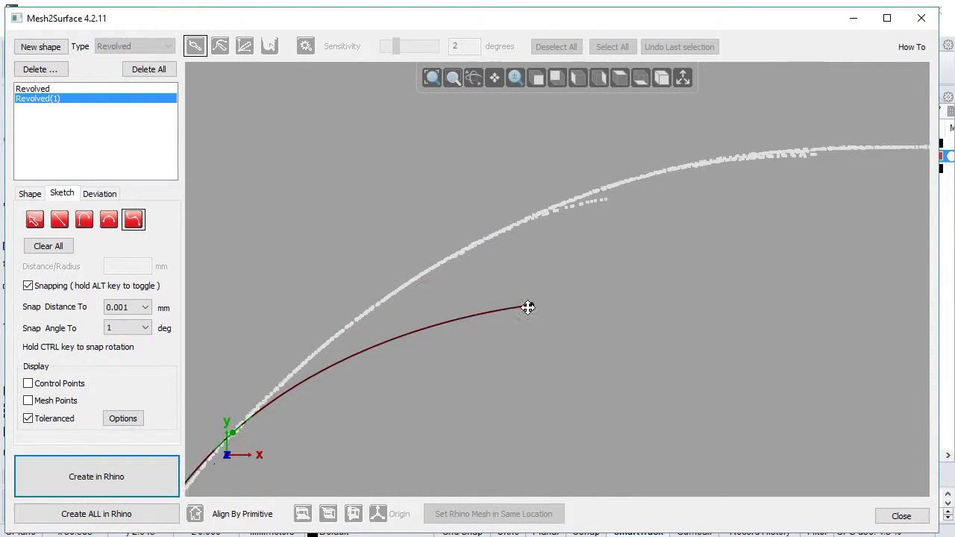
pyautogui.click(536, 214)
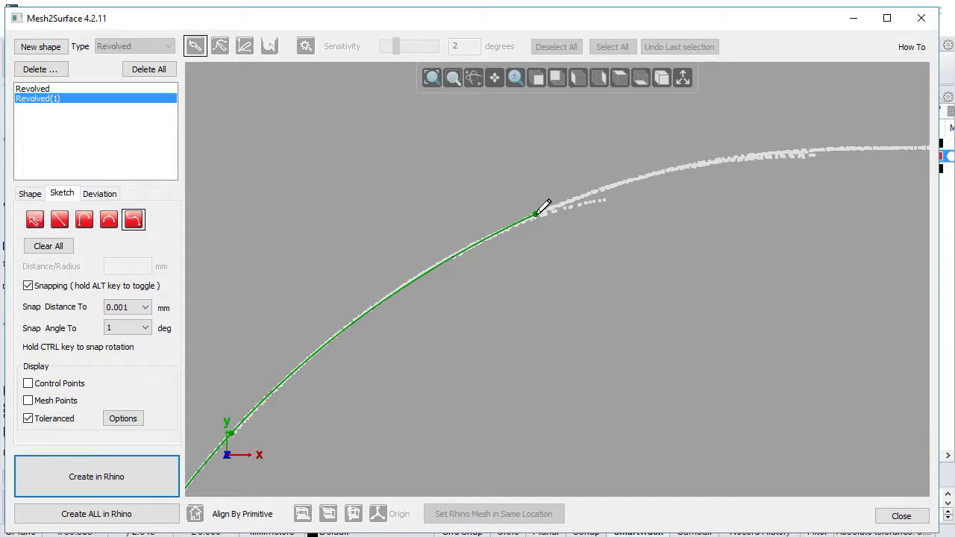
pyautogui.moveTo(894, 158); pyautogui.dragTo(582, 249, button='middle')
pyautogui.click(595, 238)
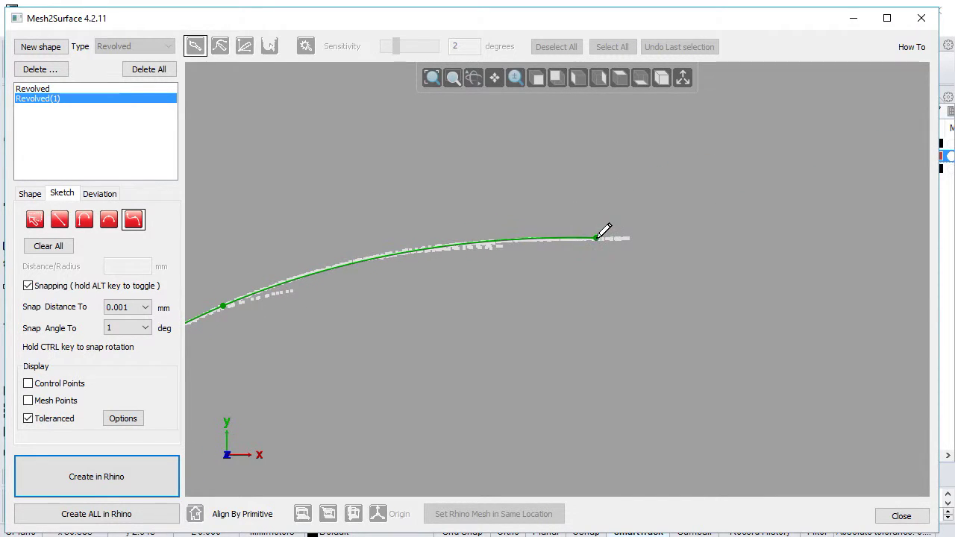
pyautogui.click(774, 247)
pyautogui.moveTo(467, 314); pyautogui.dragTo(604, 270, button='middle')
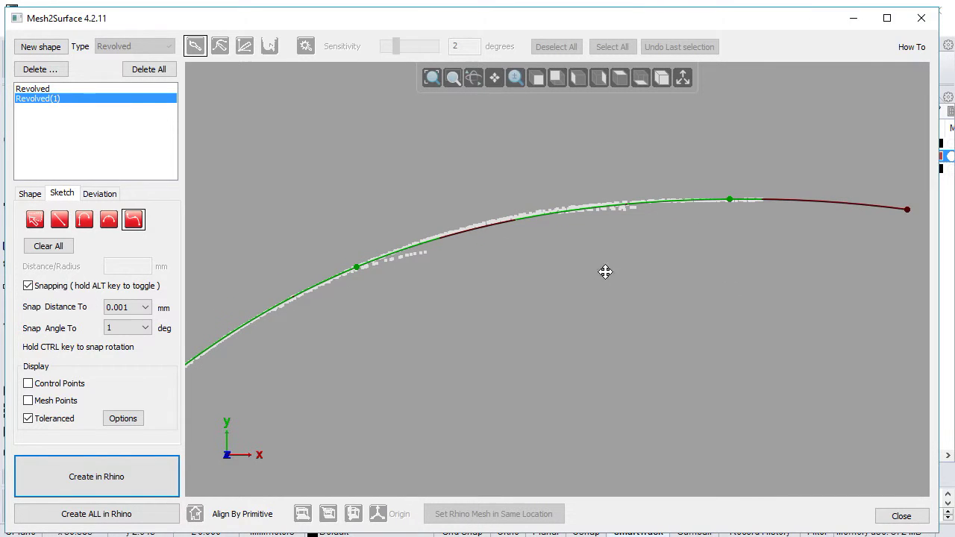
# Modify the sketched curve, pulling it up onto the mesh points.
pyautogui.rightClick(605, 272)
pyautogui.click(690, 320)
pyautogui.scroll(2, 507, 258)
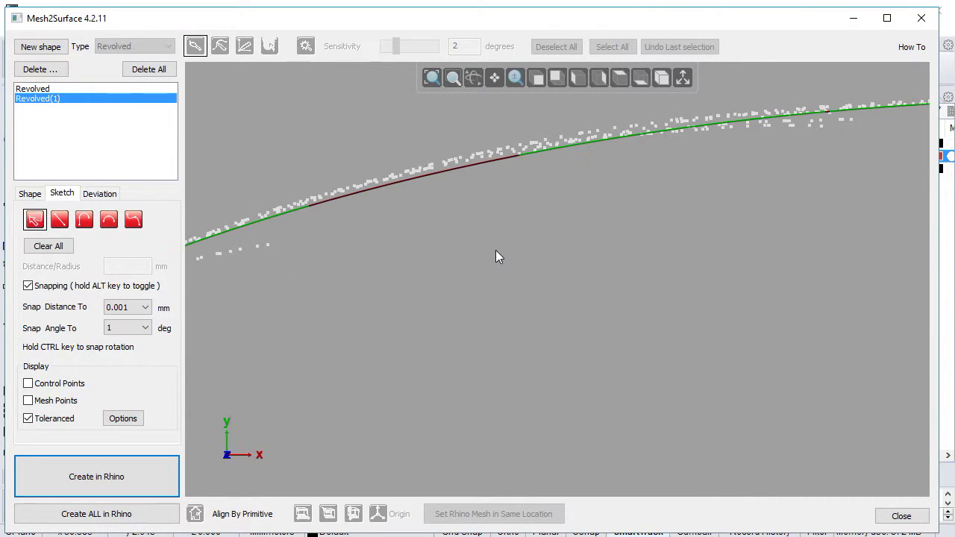
pyautogui.moveTo(462, 175); pyautogui.dragTo(469, 166)
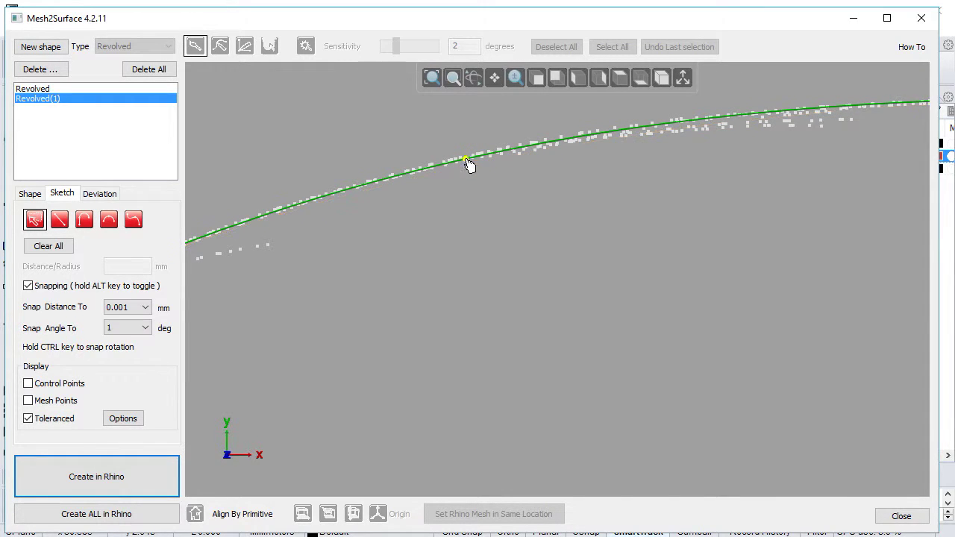
pyautogui.scroll(-2, 565, 244)
pyautogui.scroll(-3, 511, 276)
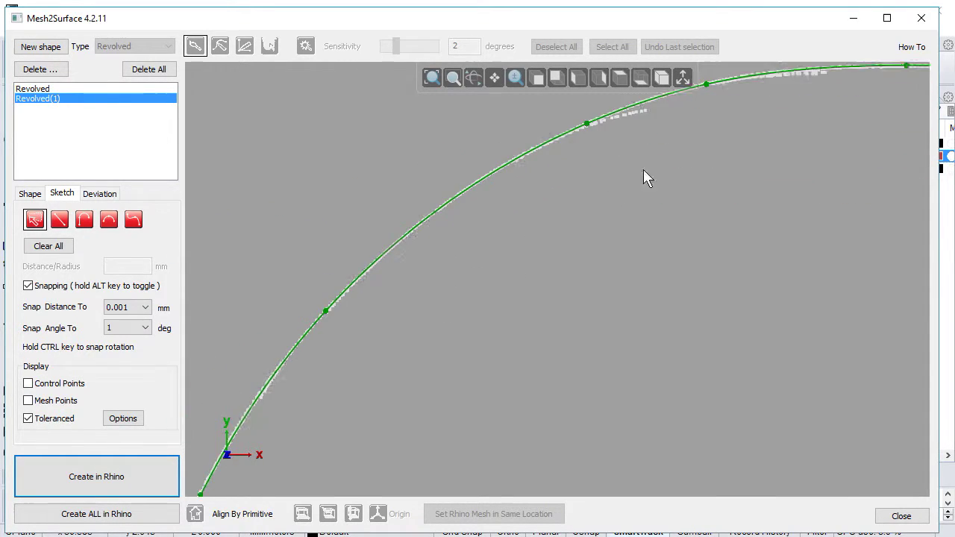
pyautogui.scroll(5, 465, 335)
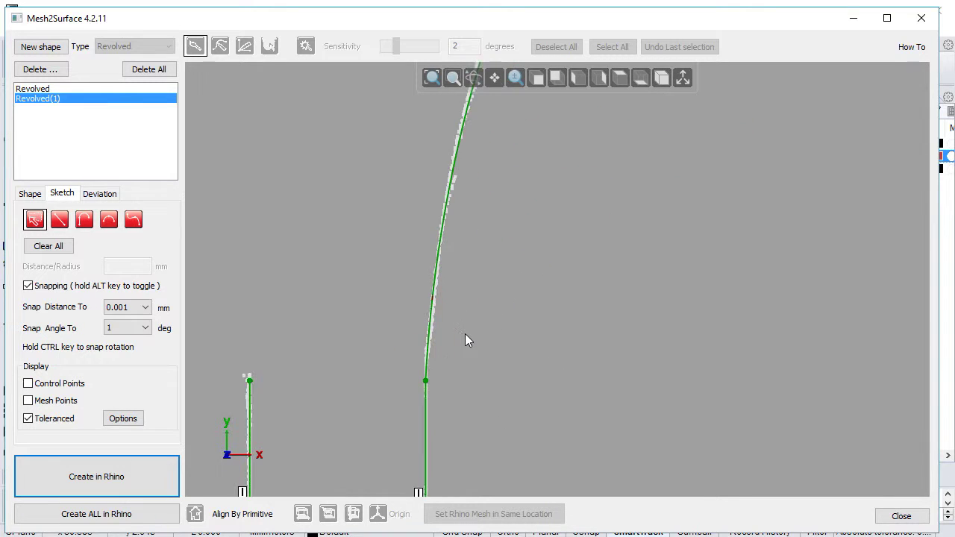
pyautogui.click(78, 380)
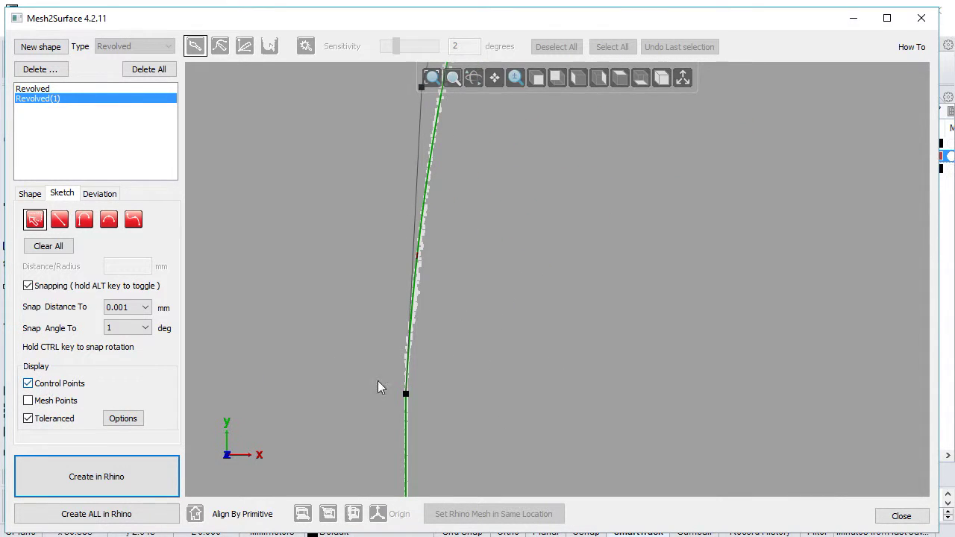
# Move the arc's upper control point down-left onto the guide.
pyautogui.moveTo(455, 328); pyautogui.dragTo(436, 359, button='middle')
pyautogui.moveTo(406, 120); pyautogui.dragTo(395, 232)
pyautogui.moveTo(462, 277); pyautogui.dragTo(471, 357, button='middle')
pyautogui.click(471, 358)
pyautogui.scroll(-3, 498, 336)
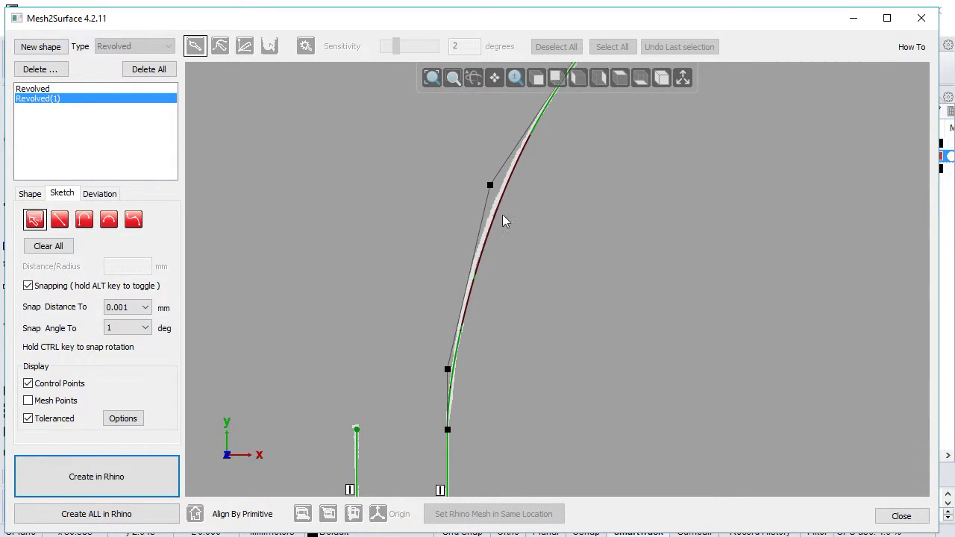
# Add control points to the arc, delete the extra one, and hide the control points.
pyautogui.click(486, 179)
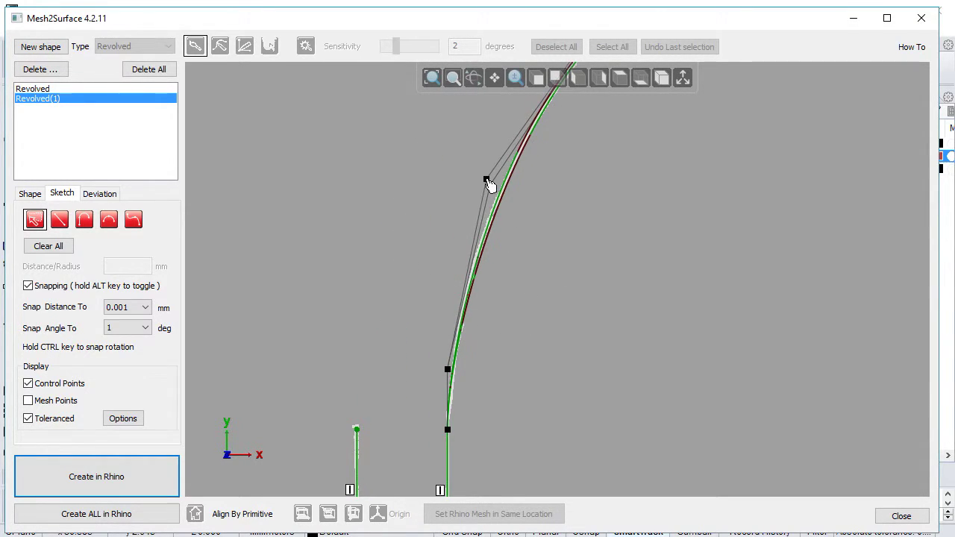
pyautogui.click(487, 181)
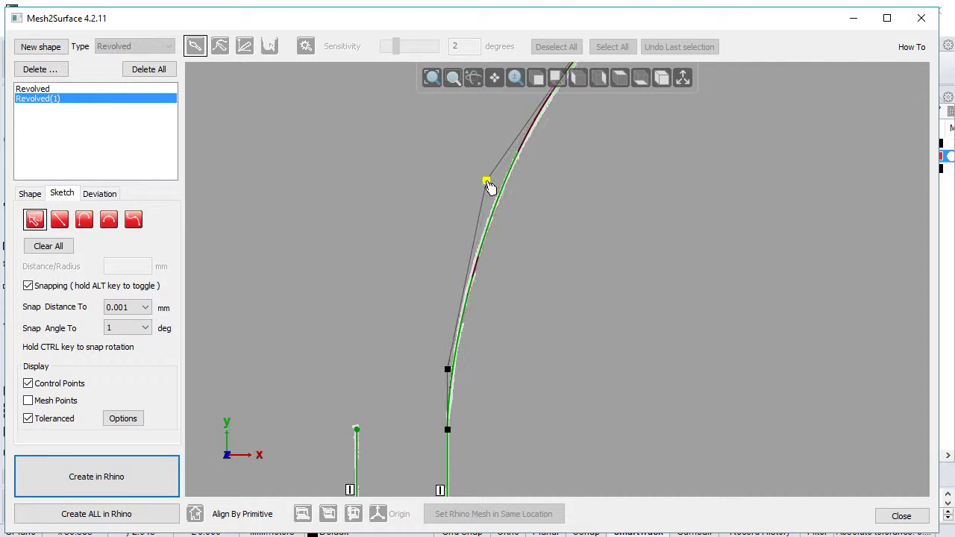
pyautogui.scroll(-3, 567, 261)
pyautogui.scroll(4, 528, 326)
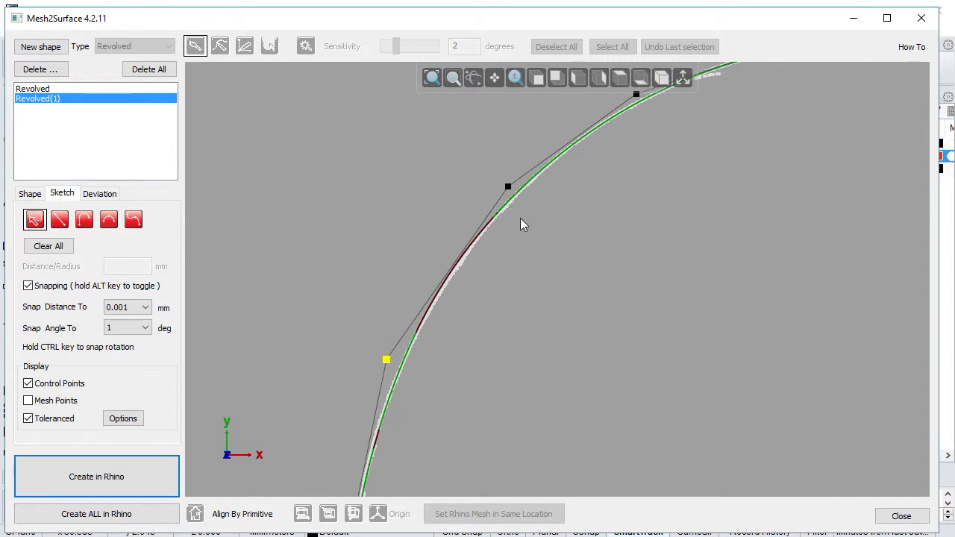
pyautogui.click(516, 185)
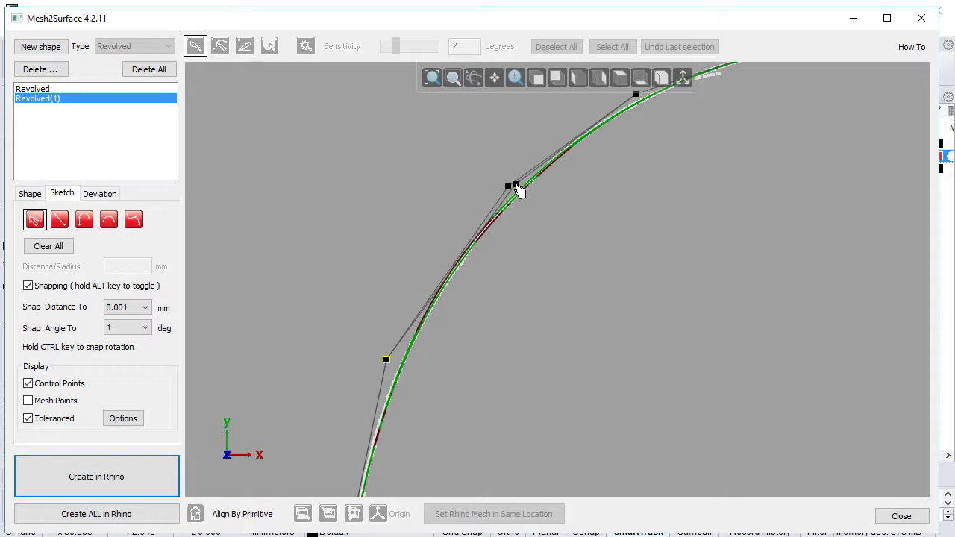
pyautogui.click(516, 184)
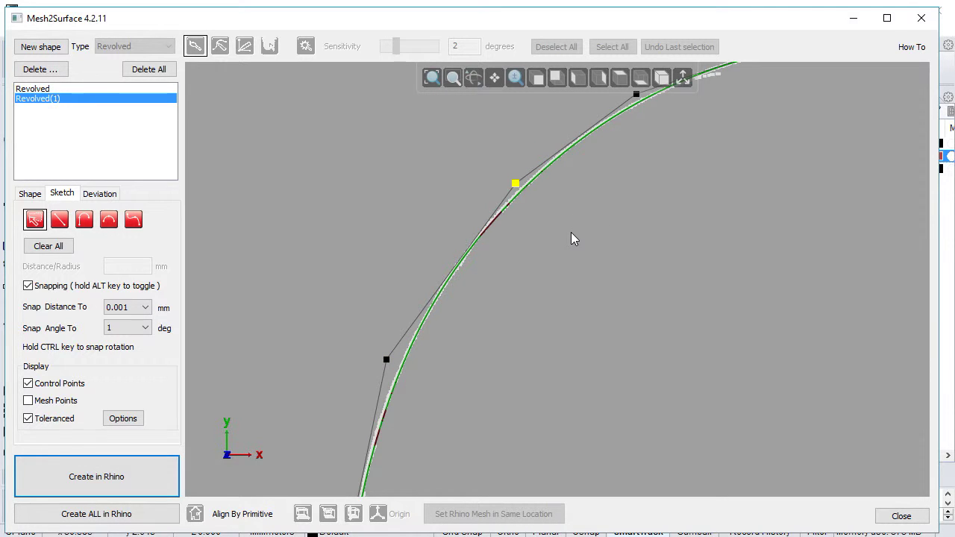
pyautogui.press('Delete')
pyautogui.scroll(-3, 590, 247)
pyautogui.moveTo(590, 248); pyautogui.dragTo(631, 268, button='middle')
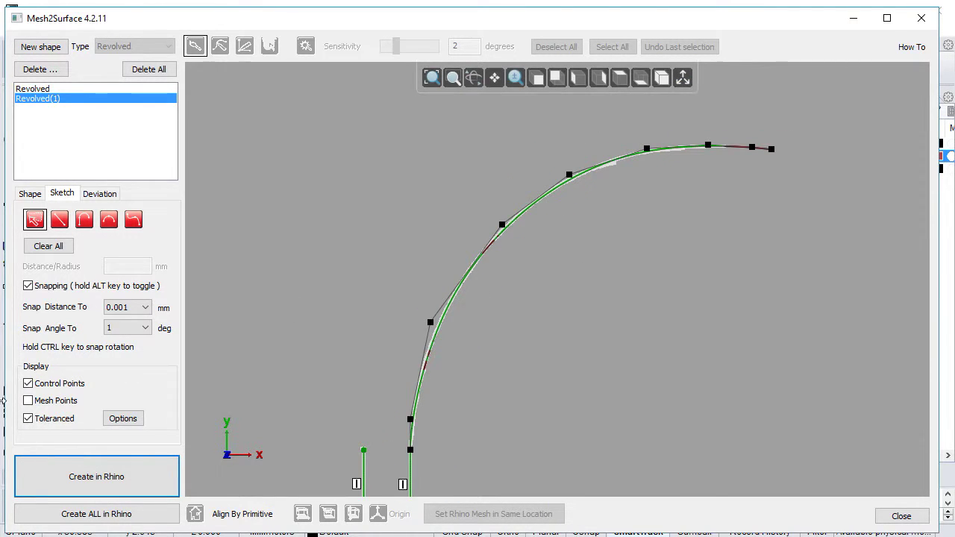
pyautogui.click(28, 384)
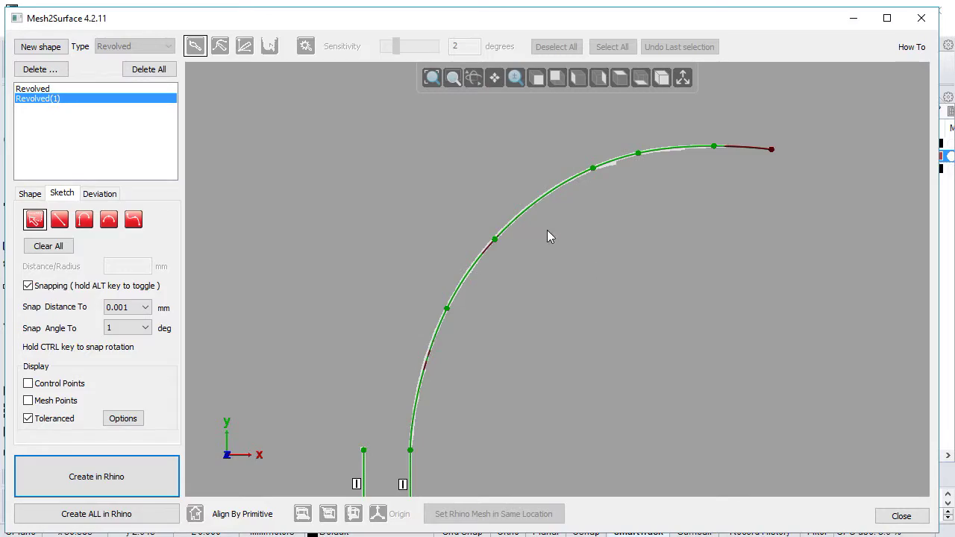
# Show Revolved(1)'s shape settings and inspect the full revolved surface around the hub from several angles, ending below.
pyautogui.click(30, 193)
pyautogui.moveTo(221, 238); pyautogui.dragTo(402, 420, button='middle')
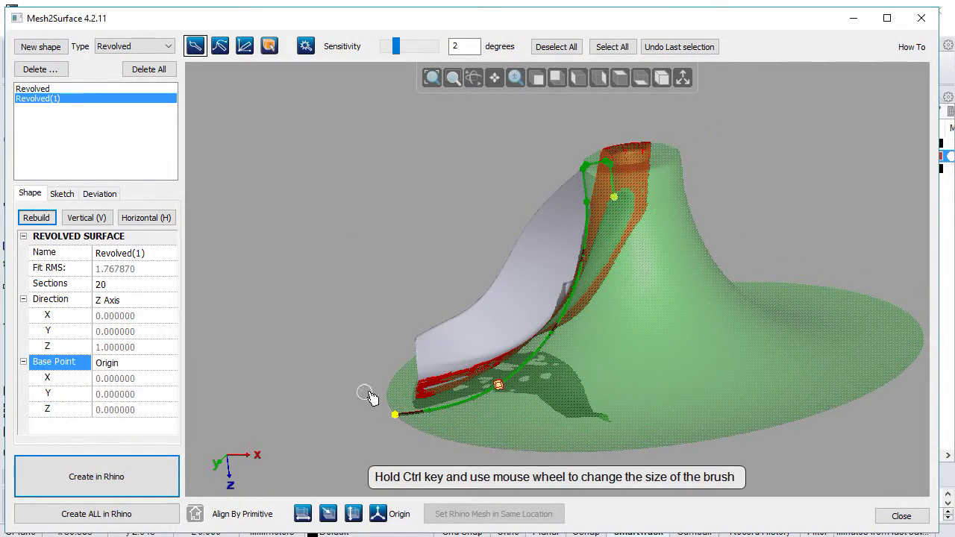
pyautogui.moveTo(362, 390)
pyautogui.mouseDown(button='middle')
pyautogui.moveTo(575, 411)
pyautogui.moveTo(552, 422)
pyautogui.mouseUp(button='middle')
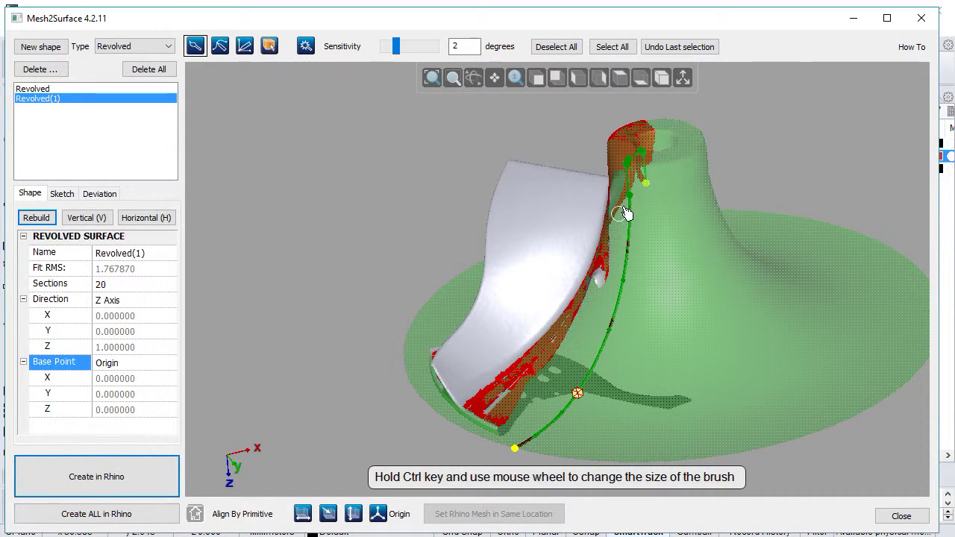
pyautogui.click(641, 77)
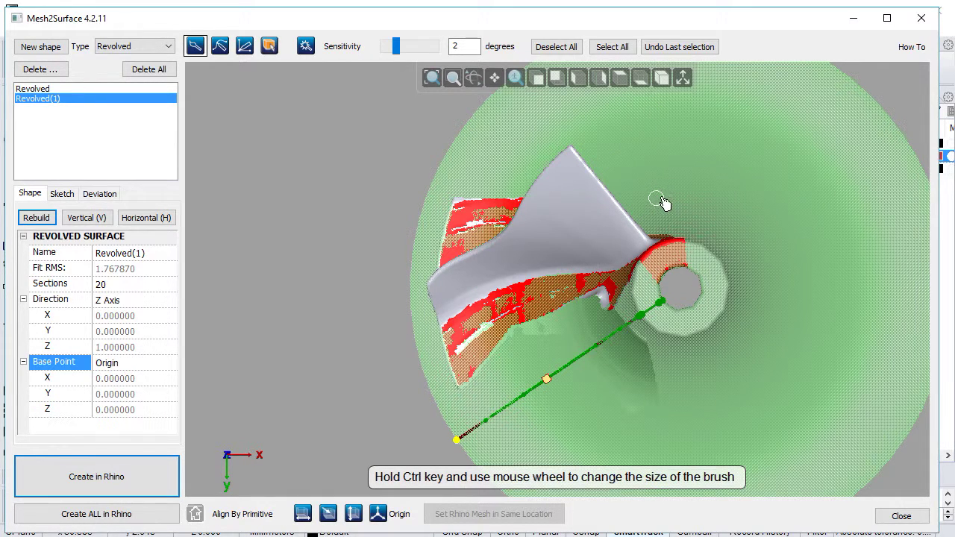
# Rotate Revolved(1)'s green seam around the hub so it lies along the blade's lower edge.
pyautogui.moveTo(547, 379); pyautogui.dragTo(550, 337)
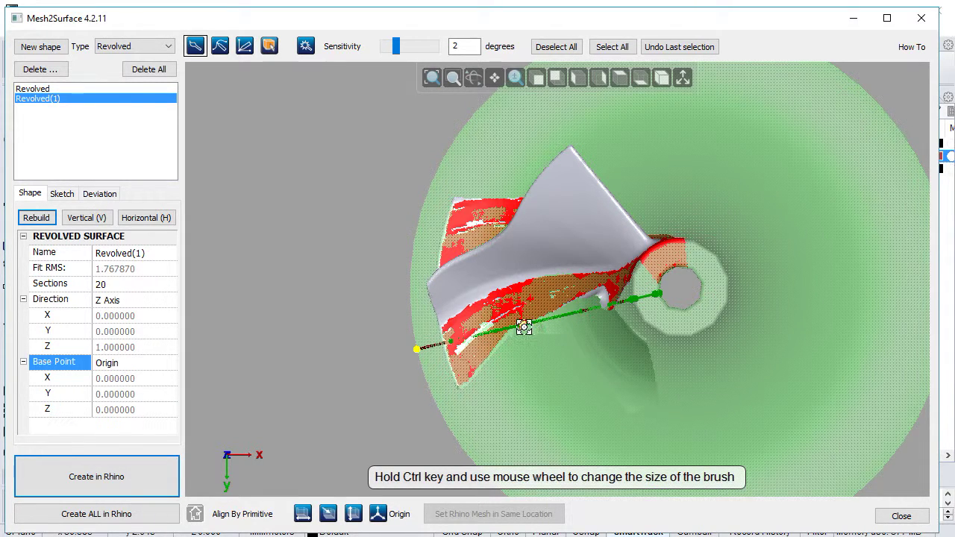
pyautogui.moveTo(522, 326)
pyautogui.mouseDown()
pyautogui.moveTo(522, 336)
pyautogui.moveTo(521, 326)
pyautogui.mouseUp()
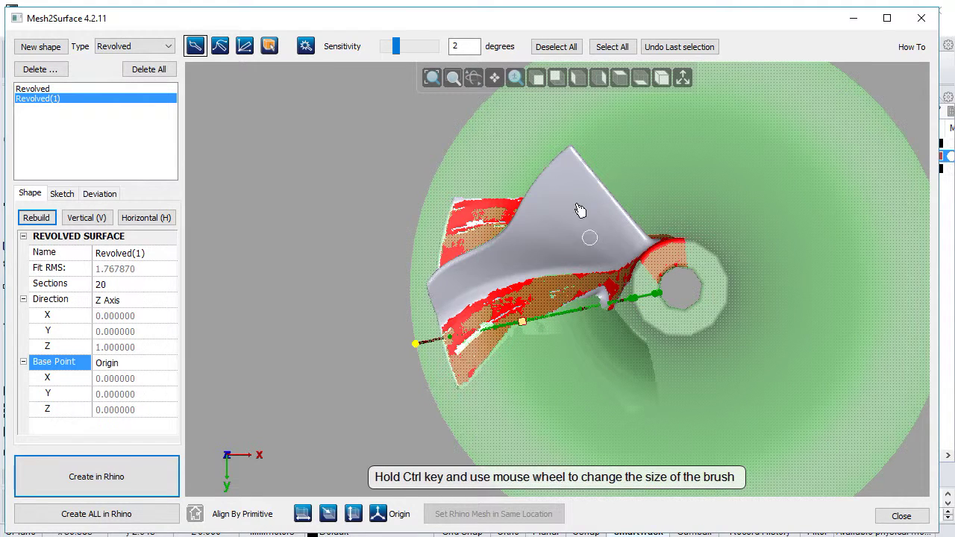